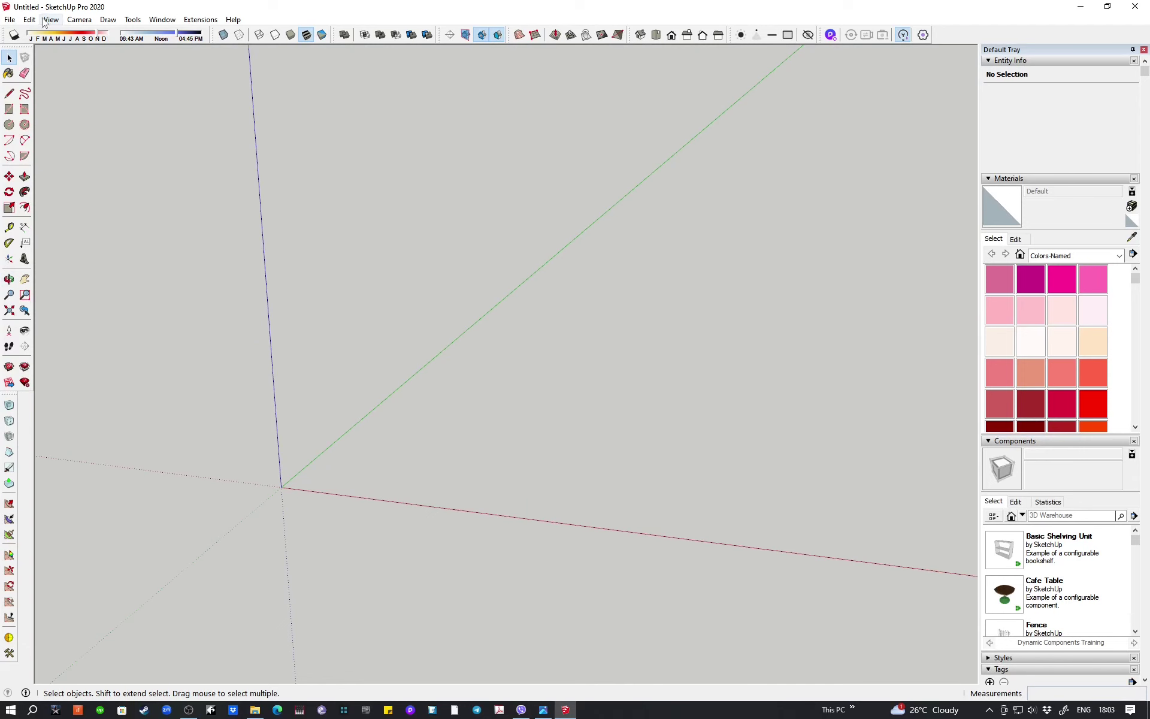
# - Import the 'smpl topo' AutoCAD drawing and orbit to look down on the contour map
pyautogui.click(9, 19)
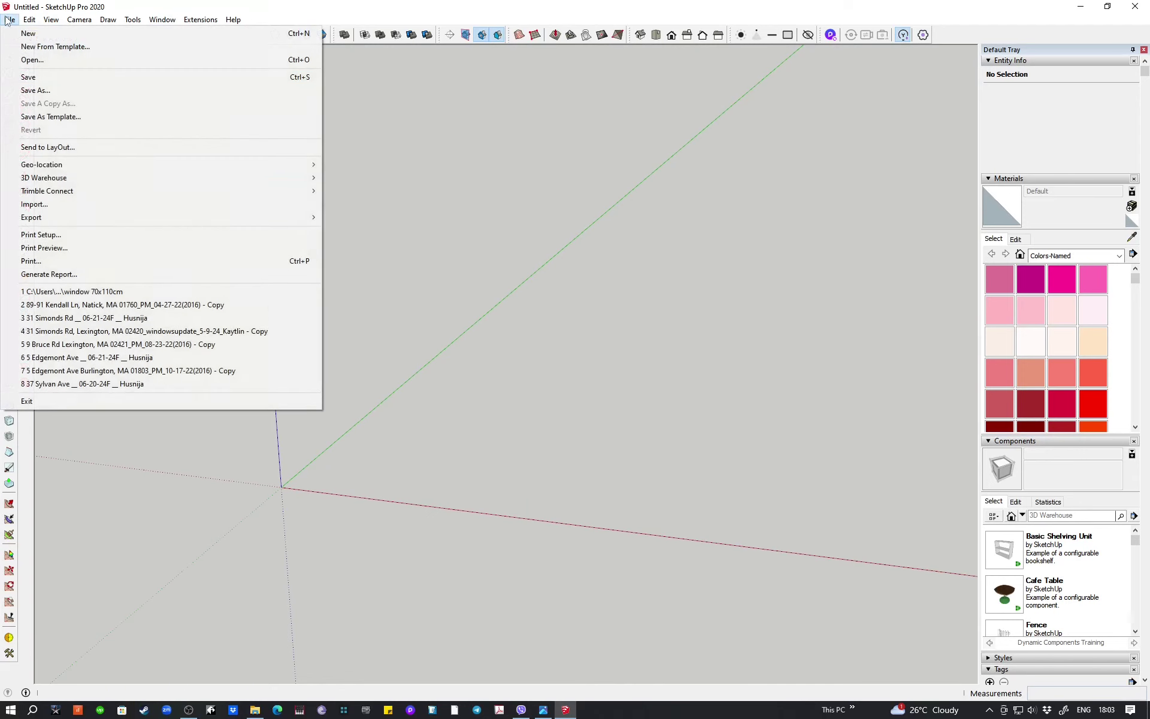
pyautogui.click(52, 201)
pyautogui.click(772, 454)
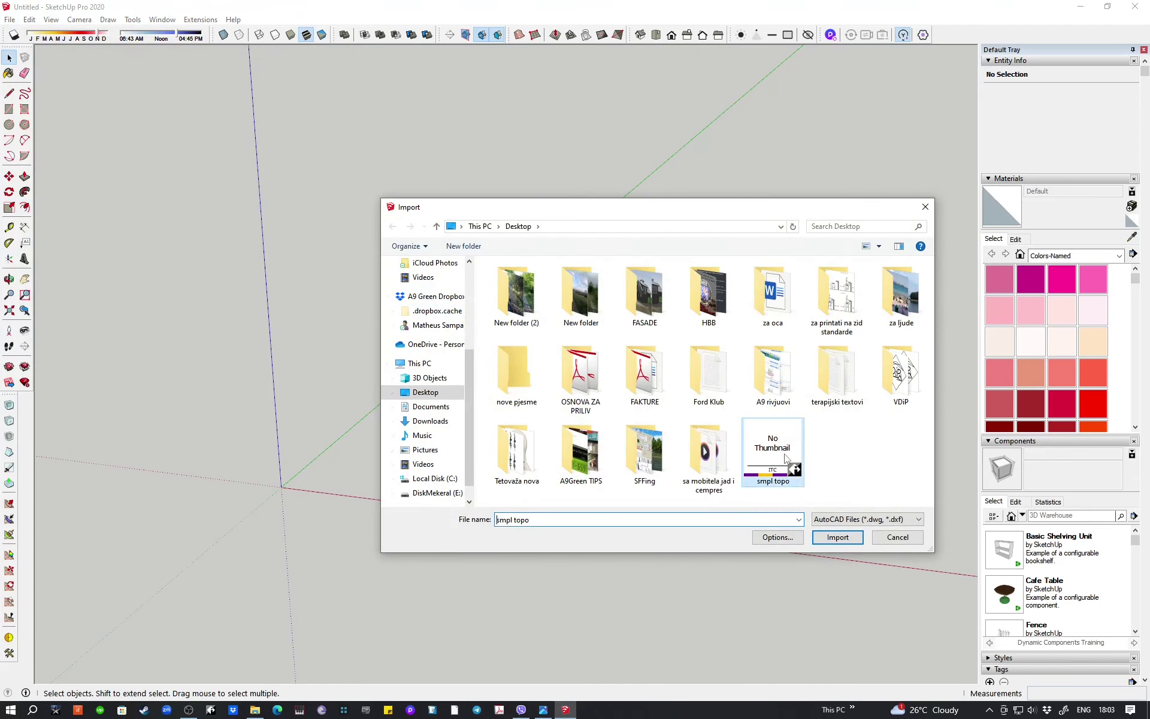
pyautogui.click(832, 544)
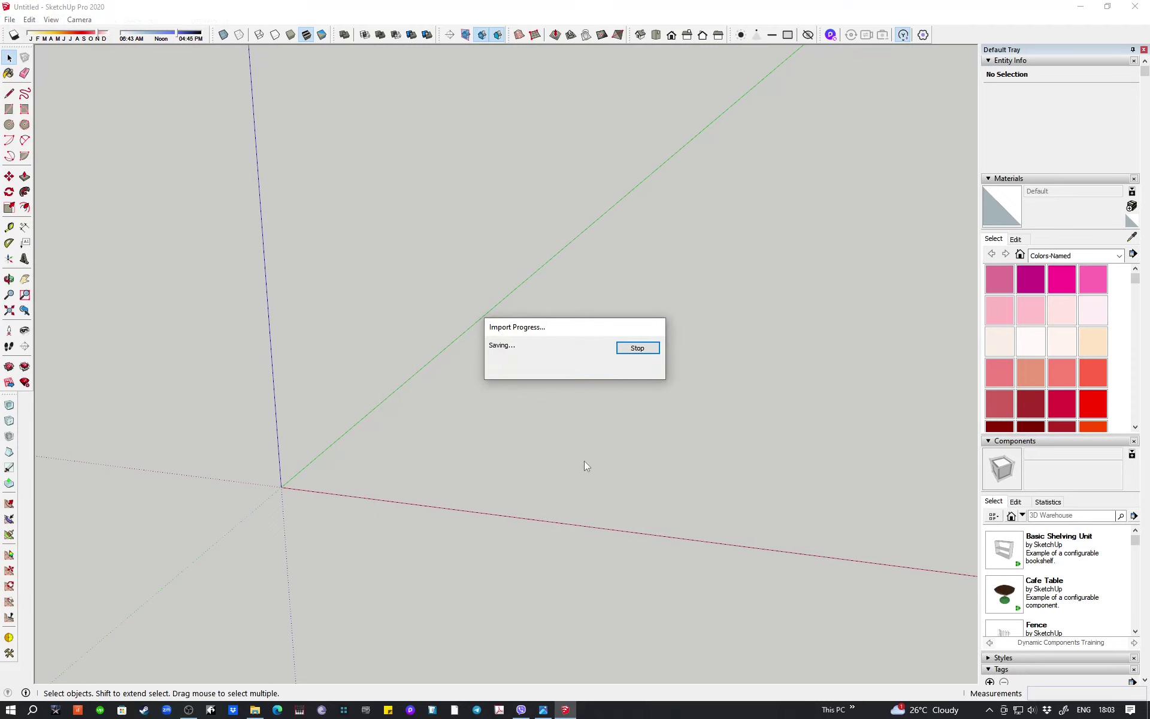
pyautogui.click(631, 446)
pyautogui.moveTo(499, 527)
pyautogui.mouseDown(button='middle')
pyautogui.moveTo(418, 405)
pyautogui.moveTo(445, 481)
pyautogui.moveTo(469, 442)
pyautogui.mouseUp(button='middle')
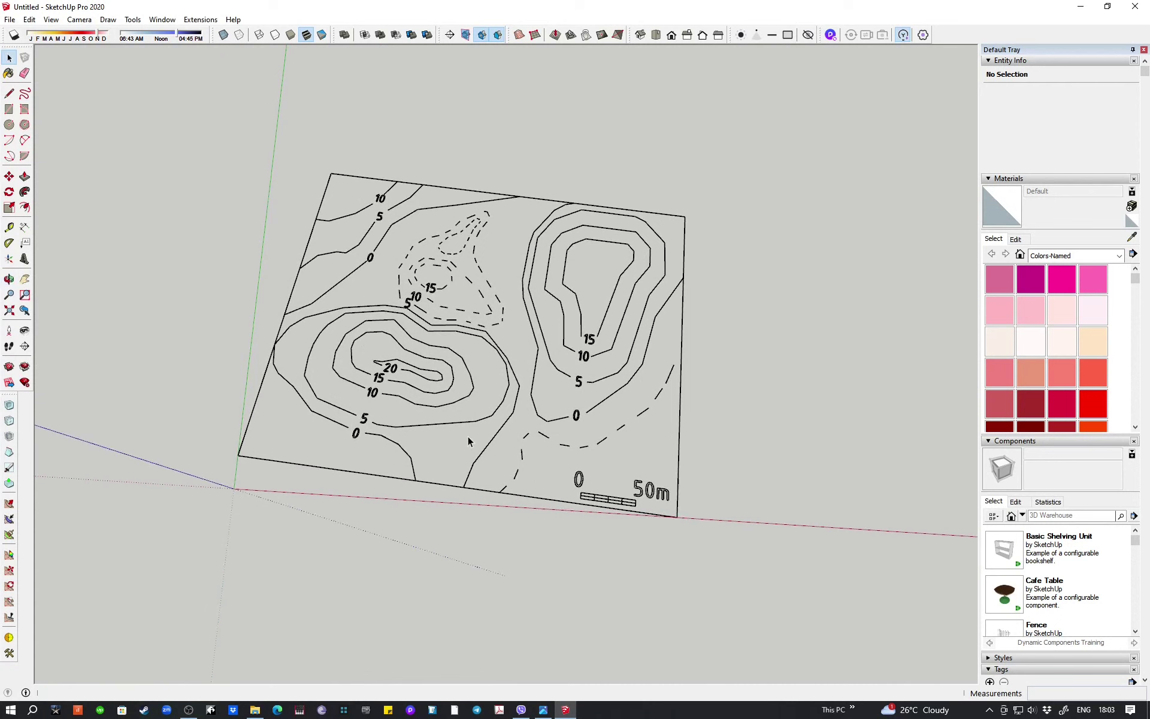
# - Dimension across the scale bar from end to end, then abandon the dimension
pyautogui.click(24, 226)
pyautogui.scroll(3, 558, 487)
pyautogui.scroll(2, 558, 487)
pyautogui.click(514, 507)
pyautogui.scroll(2, 623, 523)
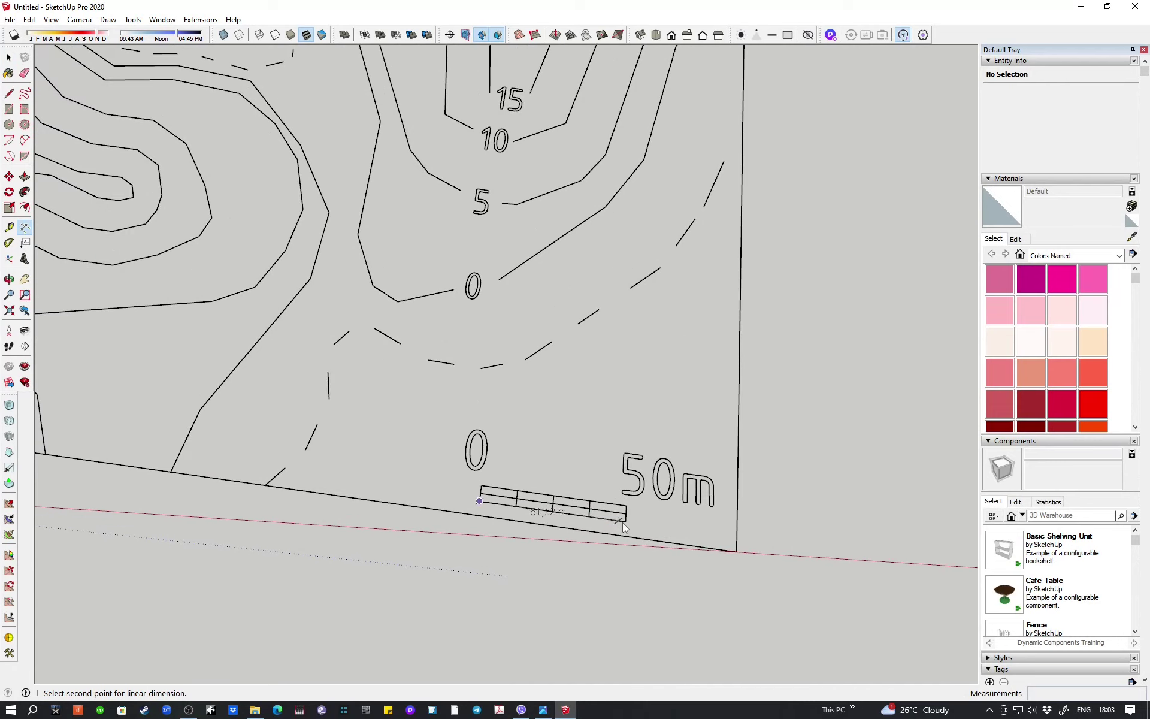
pyautogui.click(626, 522)
pyautogui.press('space')
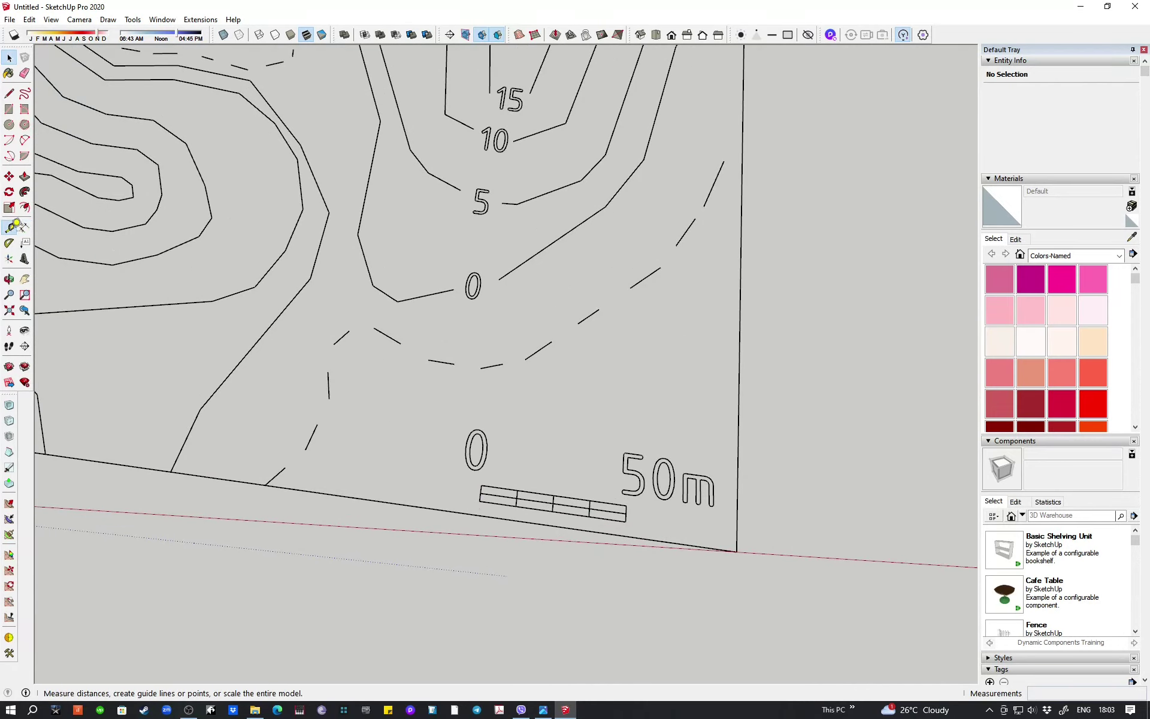
# - Explode the imported contour map component into loose edges
pyautogui.click(9, 226)
pyautogui.scroll(1, 624, 514)
pyautogui.scroll(-1, 568, 480)
pyautogui.press('space')
pyautogui.click(568, 483)
pyautogui.scroll(-1, 568, 479)
pyautogui.scroll(-1, 486, 477)
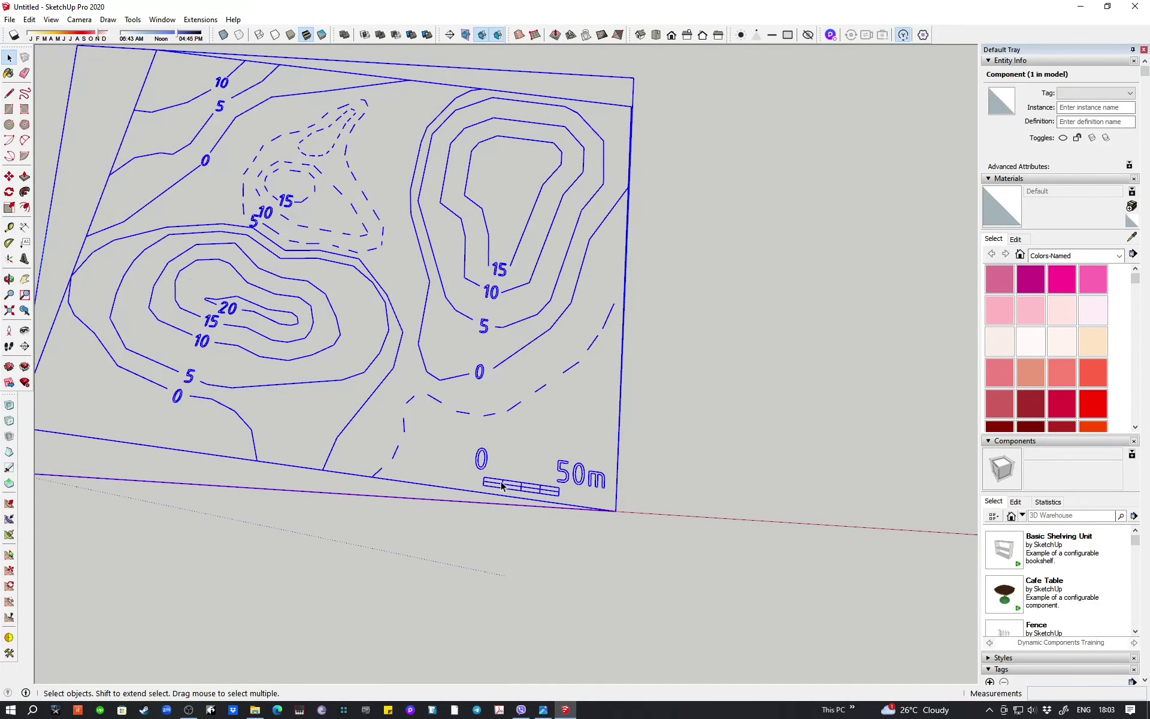
pyautogui.rightClick(502, 187)
pyautogui.click(548, 293)
pyautogui.scroll(-1, 548, 293)
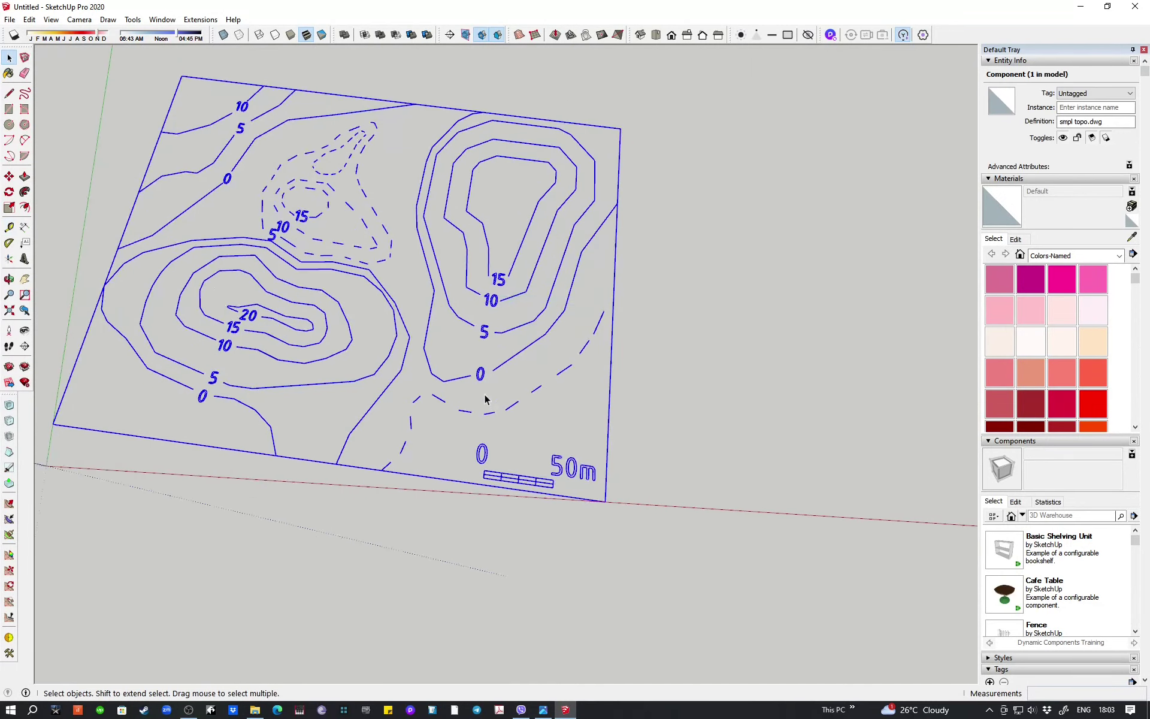
pyautogui.scroll(-1, 479, 395)
pyautogui.scroll(1, 503, 455)
# - Measure the scale bar with Tape Measure, enter 50, and resize the whole model
pyautogui.click(9, 226)
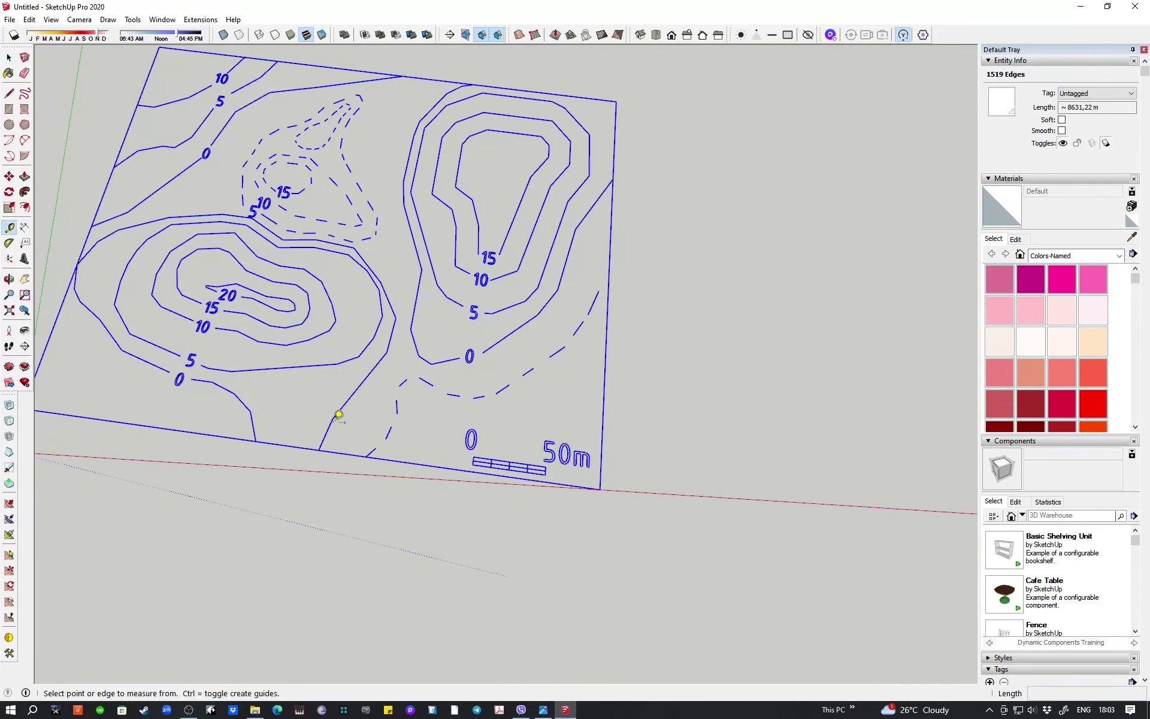
pyautogui.scroll(3, 455, 450)
pyautogui.scroll(2, 449, 449)
pyautogui.click(450, 446)
pyautogui.scroll(1, 671, 482)
pyautogui.scroll(1, 639, 475)
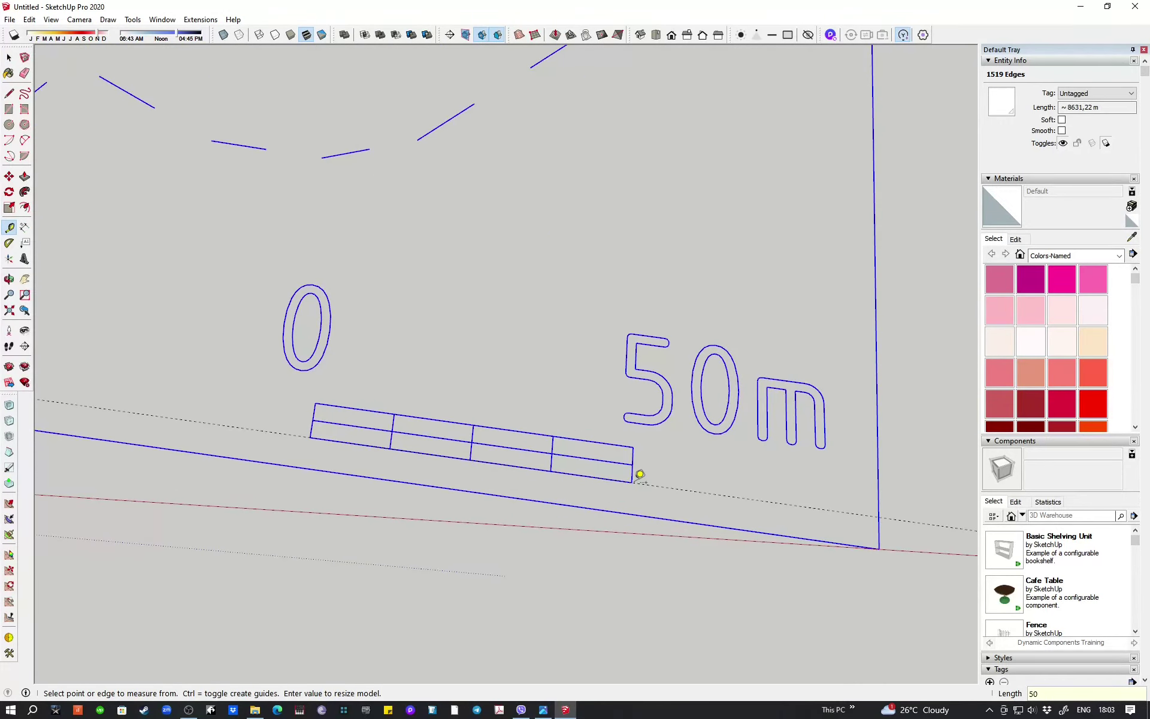
pyautogui.press('Return')
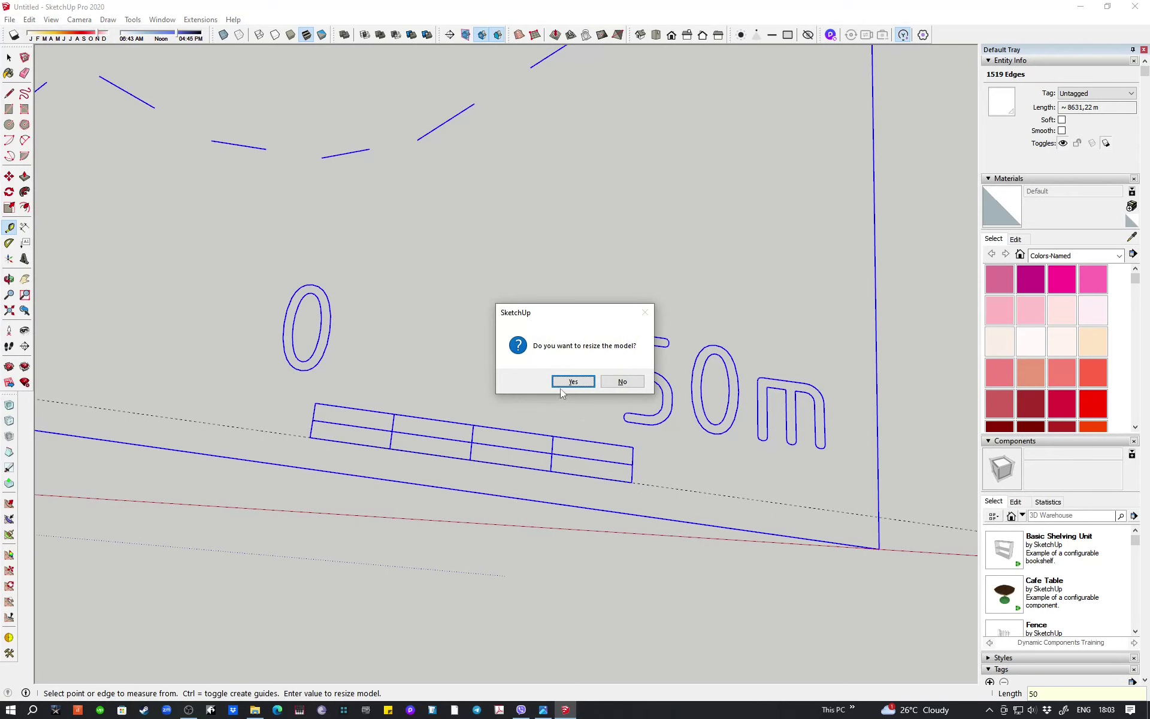
pyautogui.click(572, 381)
pyautogui.scroll(-1, 552, 389)
pyautogui.scroll(-1, 537, 443)
pyautogui.scroll(-2, 542, 488)
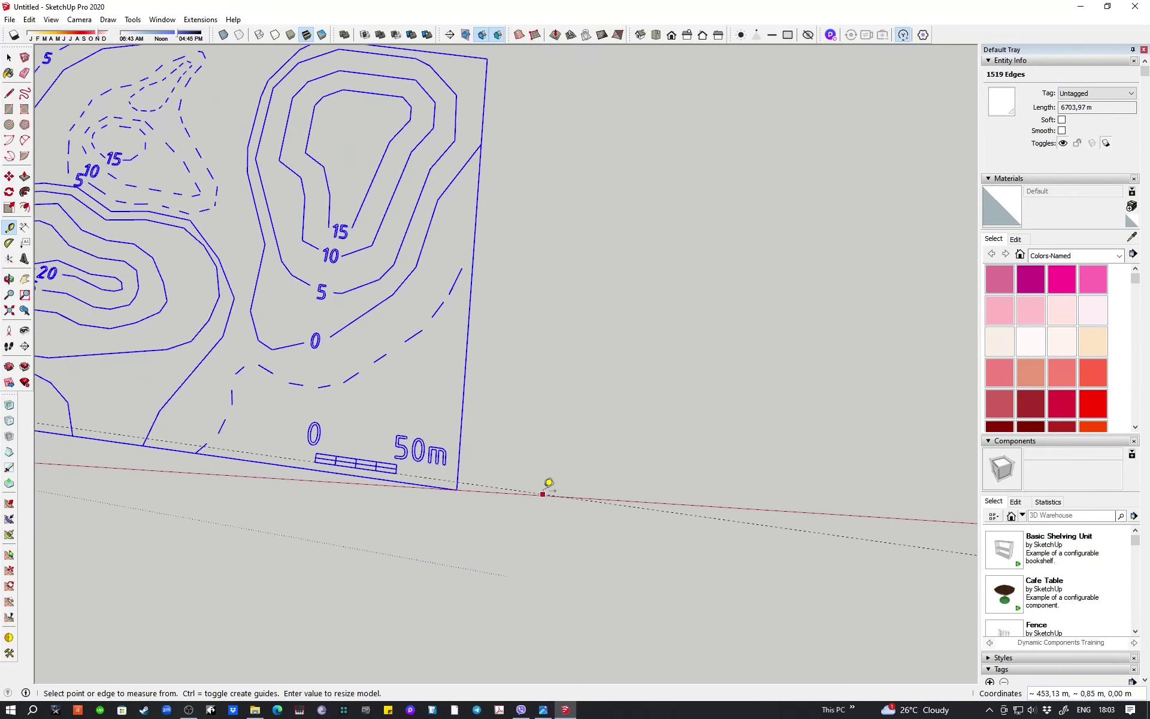
pyautogui.scroll(-2, 549, 483)
pyautogui.hotkey('ctrl', 't')
# - Dimension the scale bar to confirm it now reads 50 m, then cancel
pyautogui.click(25, 227)
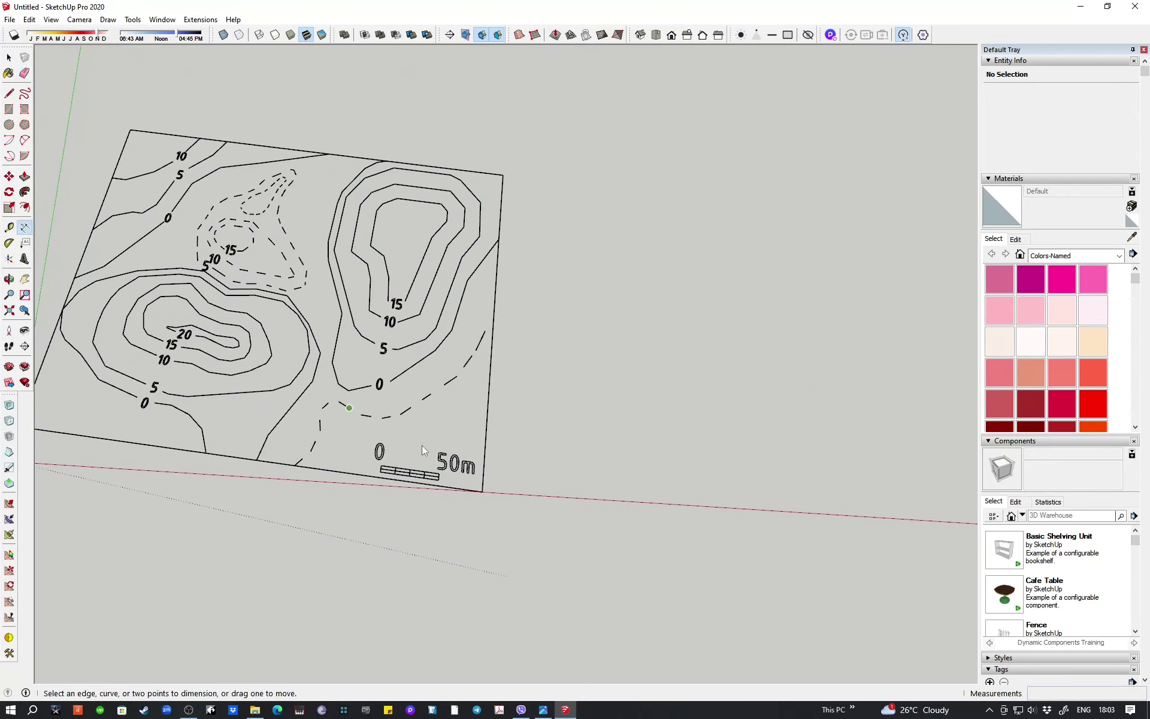
pyautogui.scroll(2, 383, 471)
pyautogui.scroll(2, 374, 477)
pyautogui.click(371, 480)
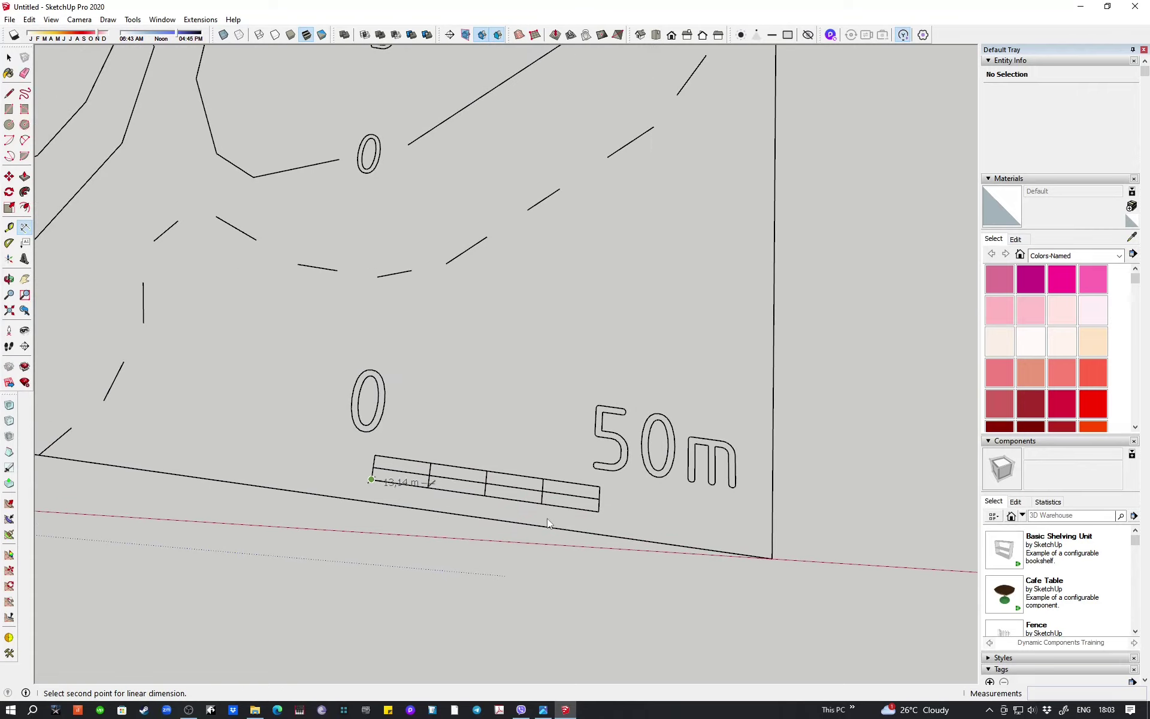
pyautogui.click(598, 514)
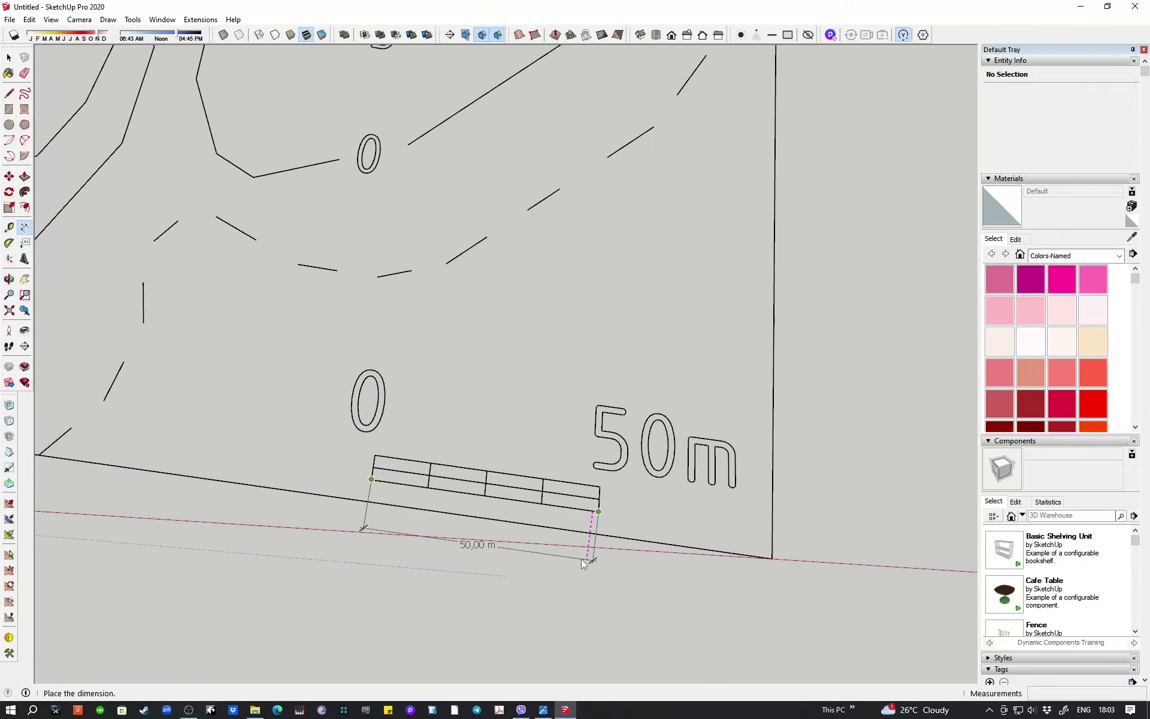
pyautogui.press('space')
pyautogui.scroll(-1, 577, 375)
pyautogui.scroll(-2, 574, 455)
pyautogui.scroll(-1, 573, 476)
pyautogui.scroll(-3, 629, 503)
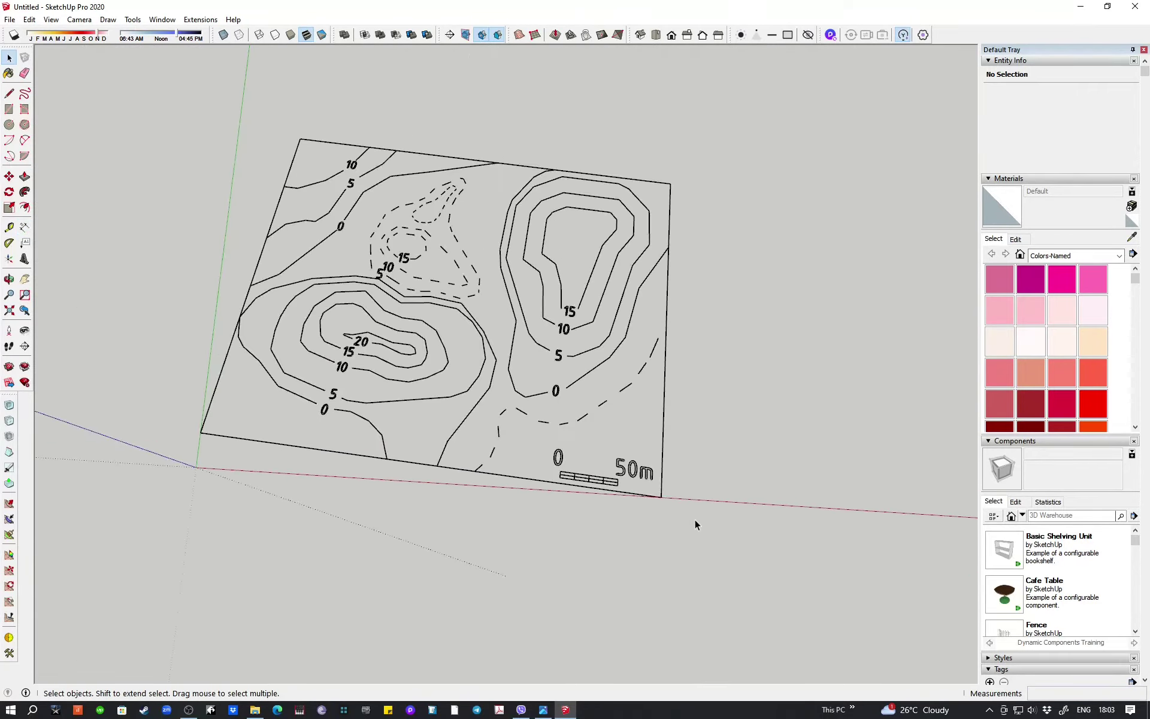
pyautogui.scroll(-2, 455, 384)
# - Window-select all contour edges and copy the map to the right of the original
pyautogui.moveTo(268, 240); pyautogui.dragTo(647, 559)
pyautogui.scroll(-2, 381, 372)
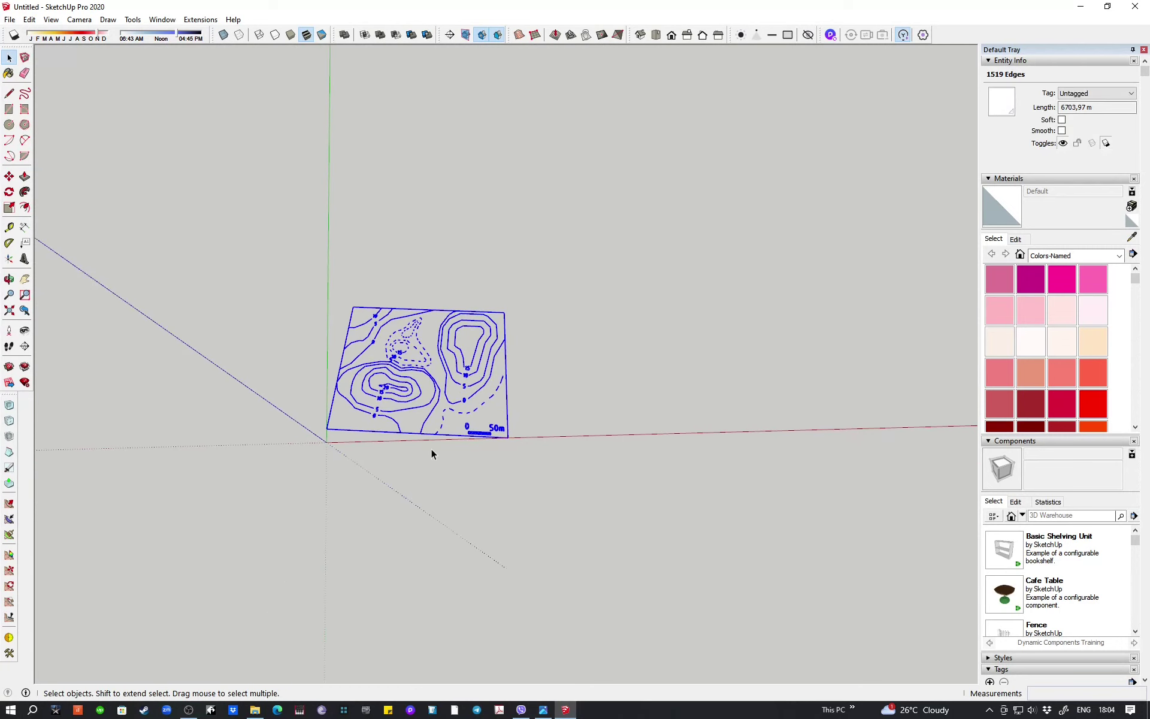
pyautogui.press('m')
pyautogui.press('ctrl')
pyautogui.click(431, 397)
pyautogui.click(731, 399)
pyautogui.scroll(-1, 580, 402)
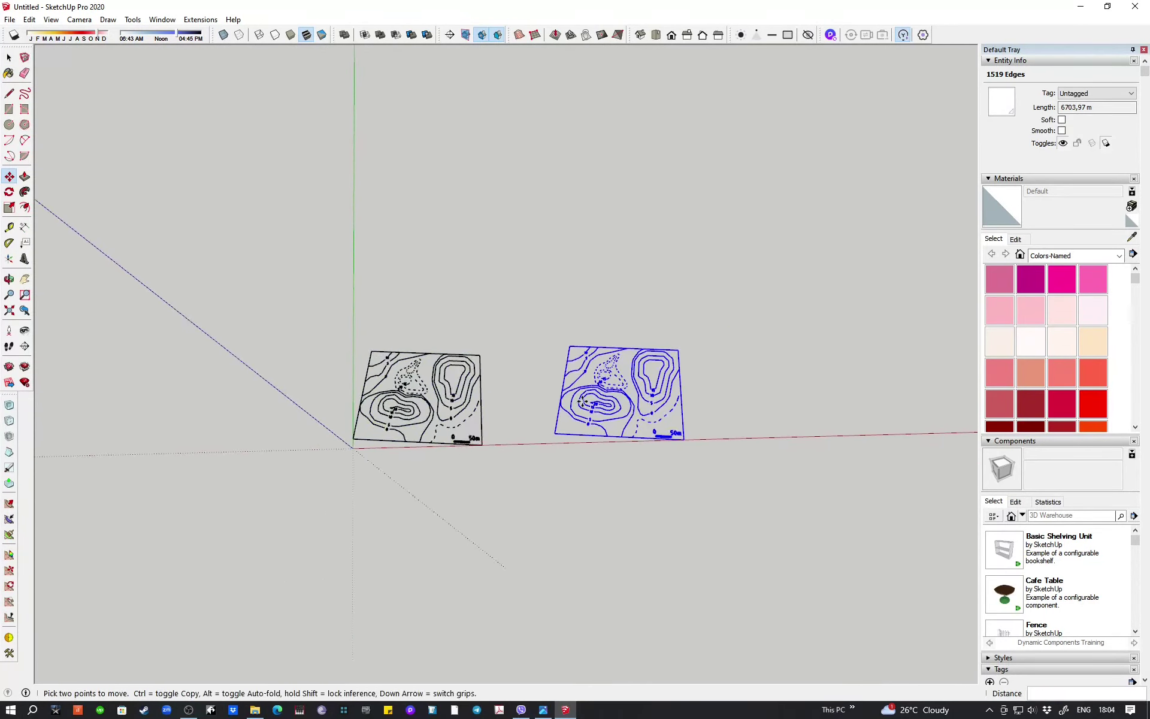
pyautogui.scroll(2, 701, 411)
pyautogui.press('space')
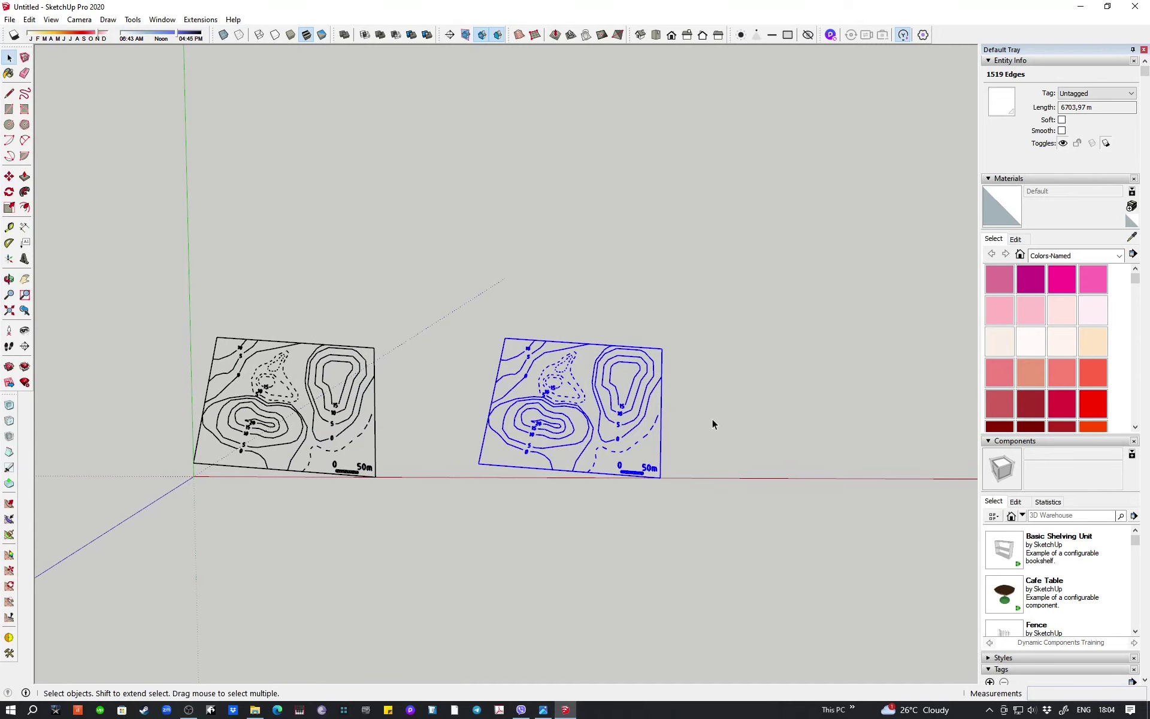
pyautogui.click(712, 424)
pyautogui.scroll(1, 659, 437)
pyautogui.scroll(3, 640, 452)
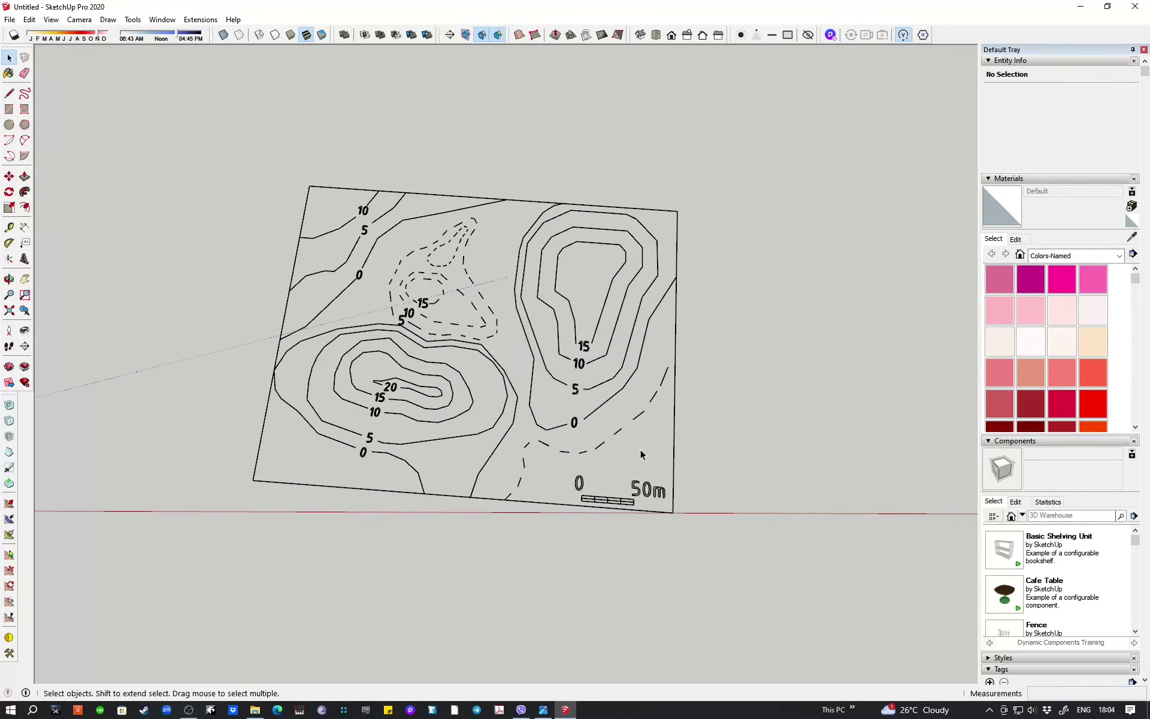
# - Delete the 0, 5, 10, 15, 20 labels on the central hill and 10, 15 on the right hill
pyautogui.scroll(2, 430, 415)
pyautogui.moveTo(422, 459)
pyautogui.mouseDown(button='middle')
pyautogui.moveTo(351, 492)
pyautogui.moveTo(392, 479)
pyautogui.mouseUp(button='middle')
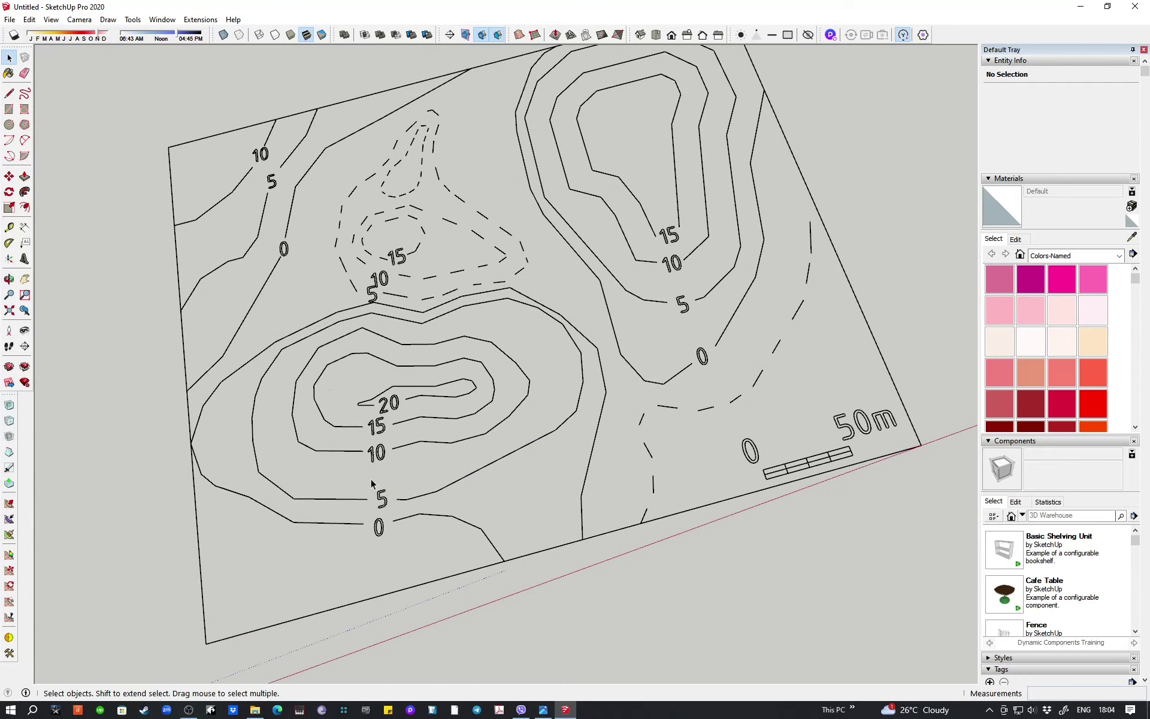
pyautogui.click(393, 558)
pyautogui.press('Delete')
pyautogui.click(385, 458)
pyautogui.press('Delete')
pyautogui.click(400, 413)
pyautogui.press('Delete')
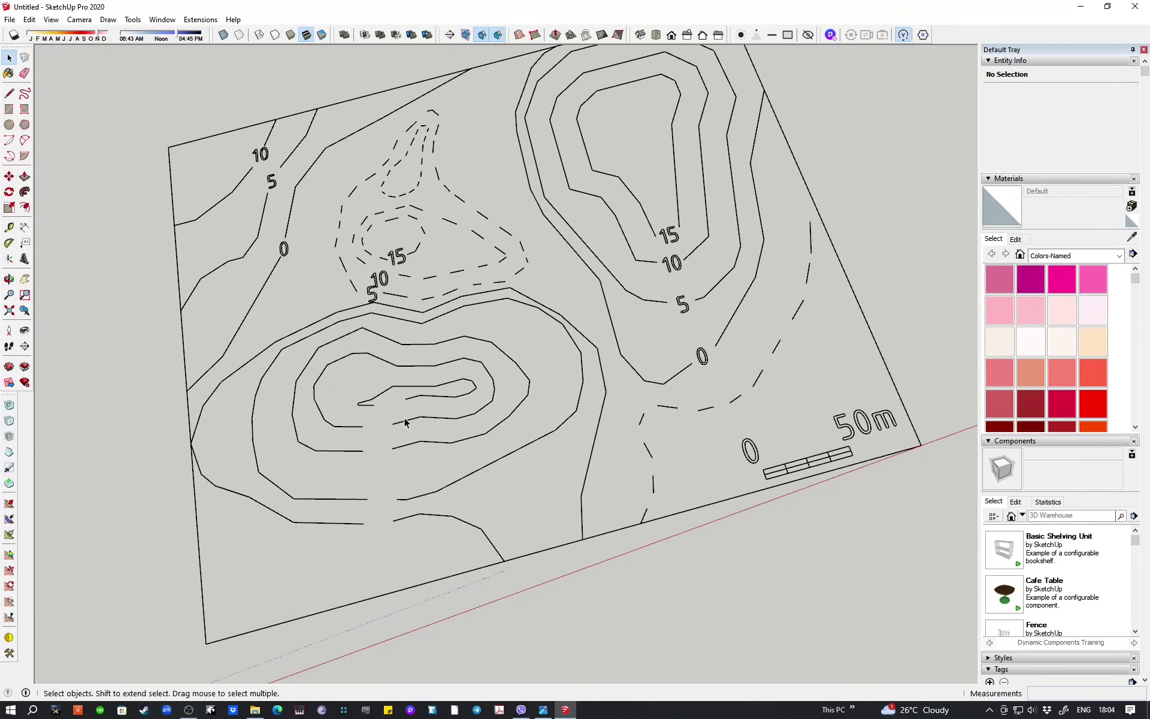
pyautogui.click(666, 260)
pyautogui.press('Delete')
pyautogui.click(669, 236)
pyautogui.press('Delete')
# - Delete the 0–50m scale bar and the 5, 10, 15 labels on the dashed hill
pyautogui.moveTo(814, 481); pyautogui.dragTo(719, 552, button='middle')
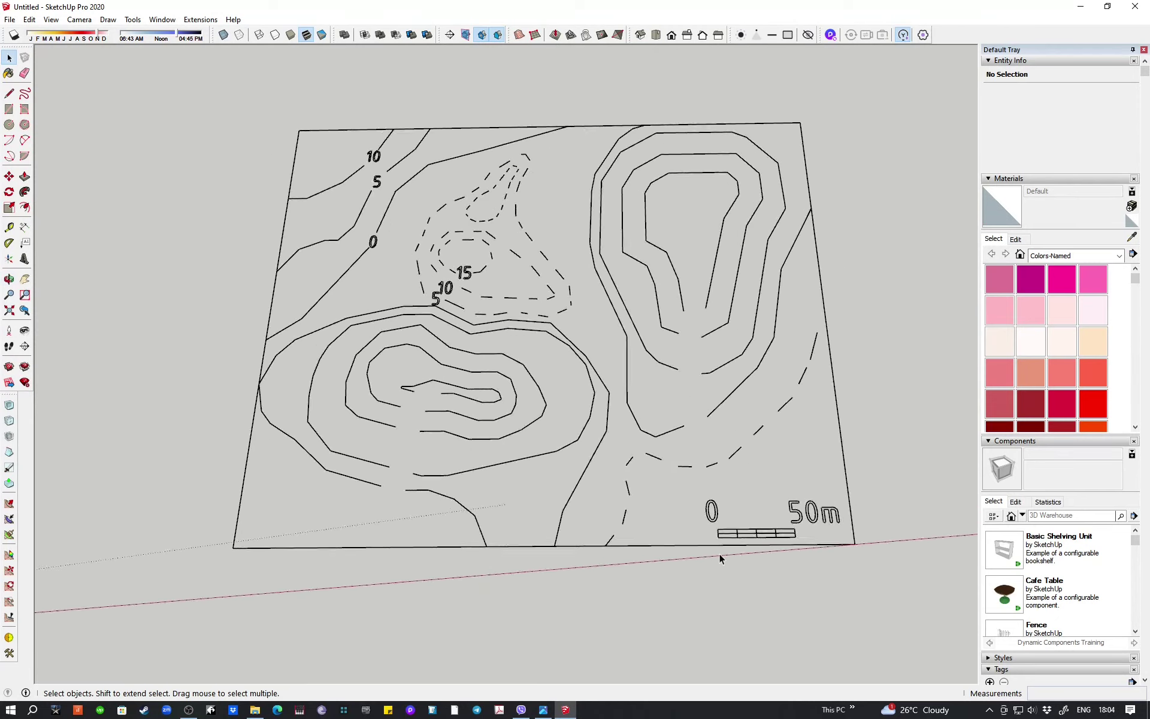
pyautogui.click(698, 542)
pyautogui.press('Delete')
pyautogui.scroll(2, 445, 279)
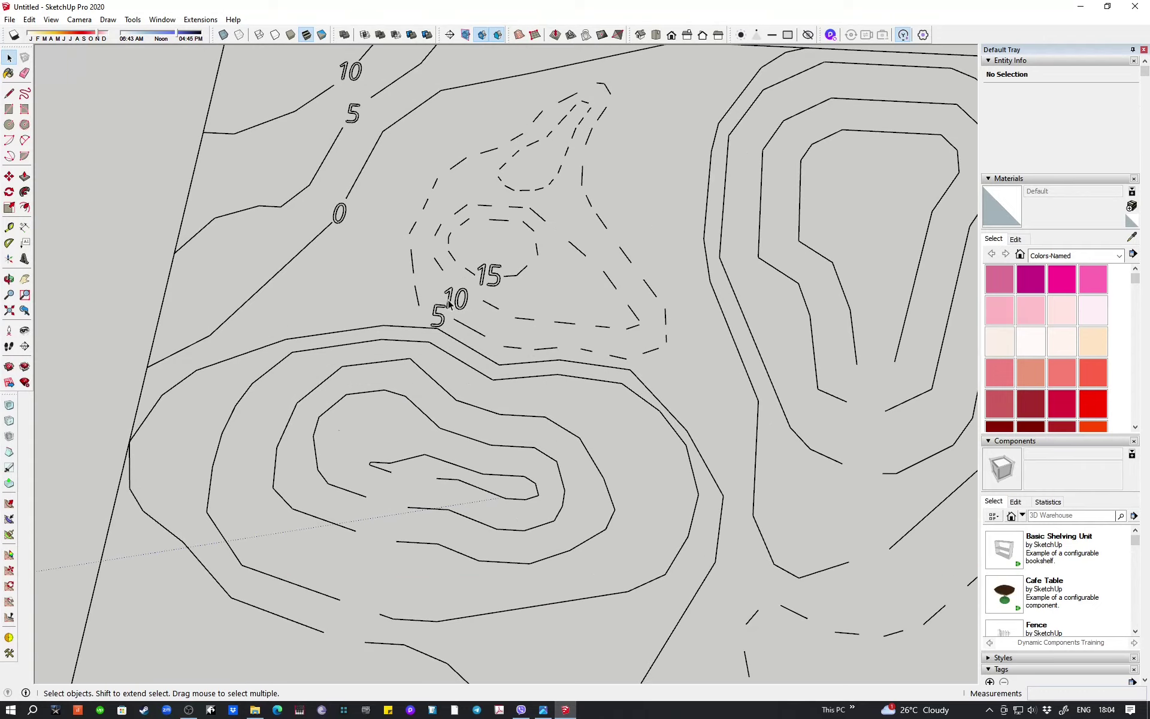
pyautogui.click(451, 300)
pyautogui.press('Delete')
pyautogui.click(487, 270)
pyautogui.press('Delete')
# - Delete the 0 and 5 labels on the upper-left contour
pyautogui.scroll(-1, 536, 324)
pyautogui.scroll(1, 536, 324)
pyautogui.click(385, 241)
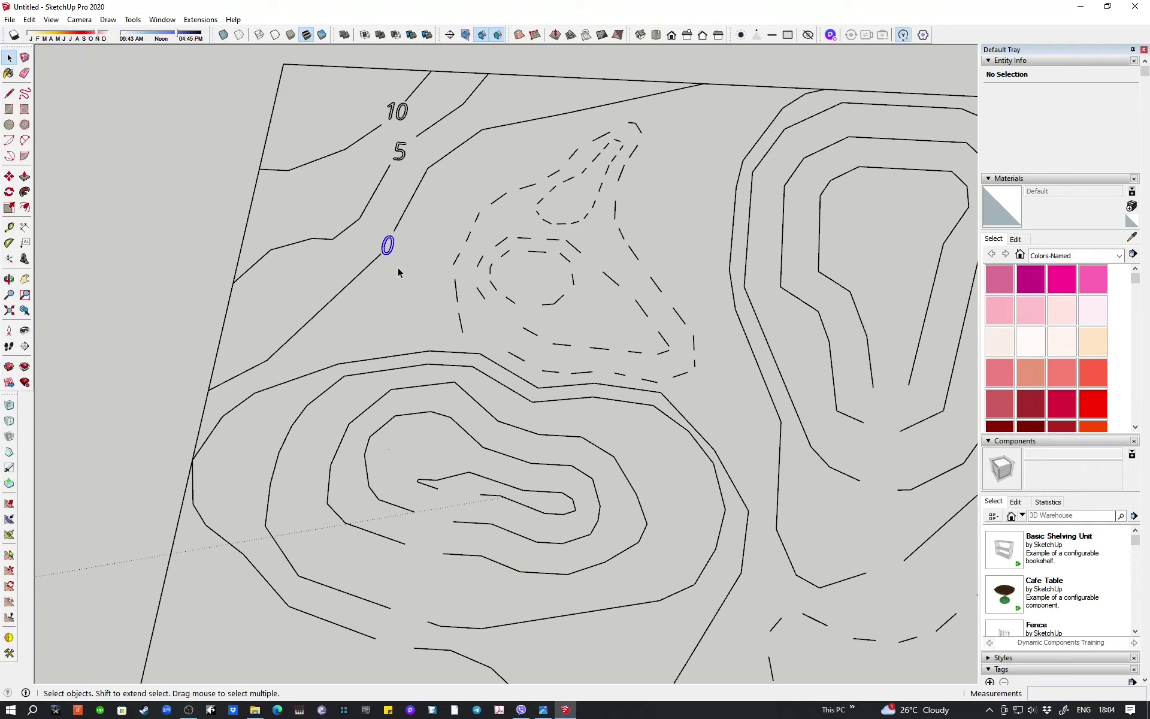
pyautogui.press('Delete')
pyautogui.click(398, 149)
pyautogui.press('Delete')
pyautogui.press('Delete')
pyautogui.scroll(-1, 432, 242)
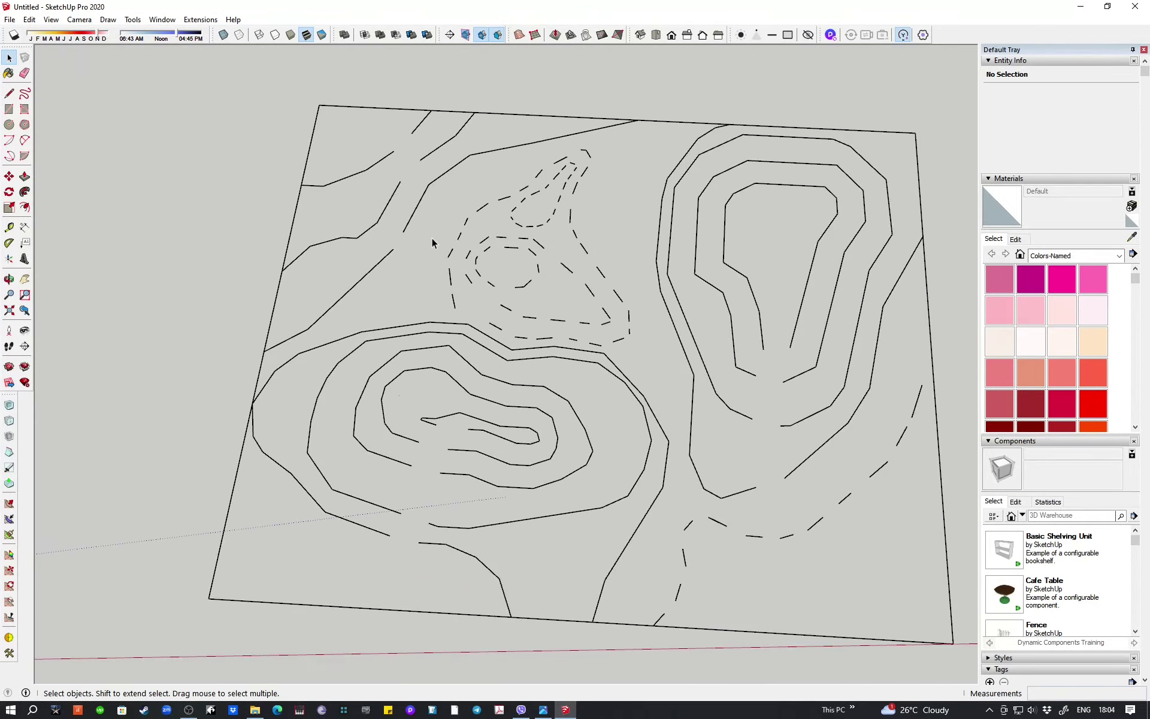
# - Draw lines bridging the upper-left contour gaps so they close into faces
pyautogui.press('l')
pyautogui.scroll(2, 386, 146)
pyautogui.click(401, 155)
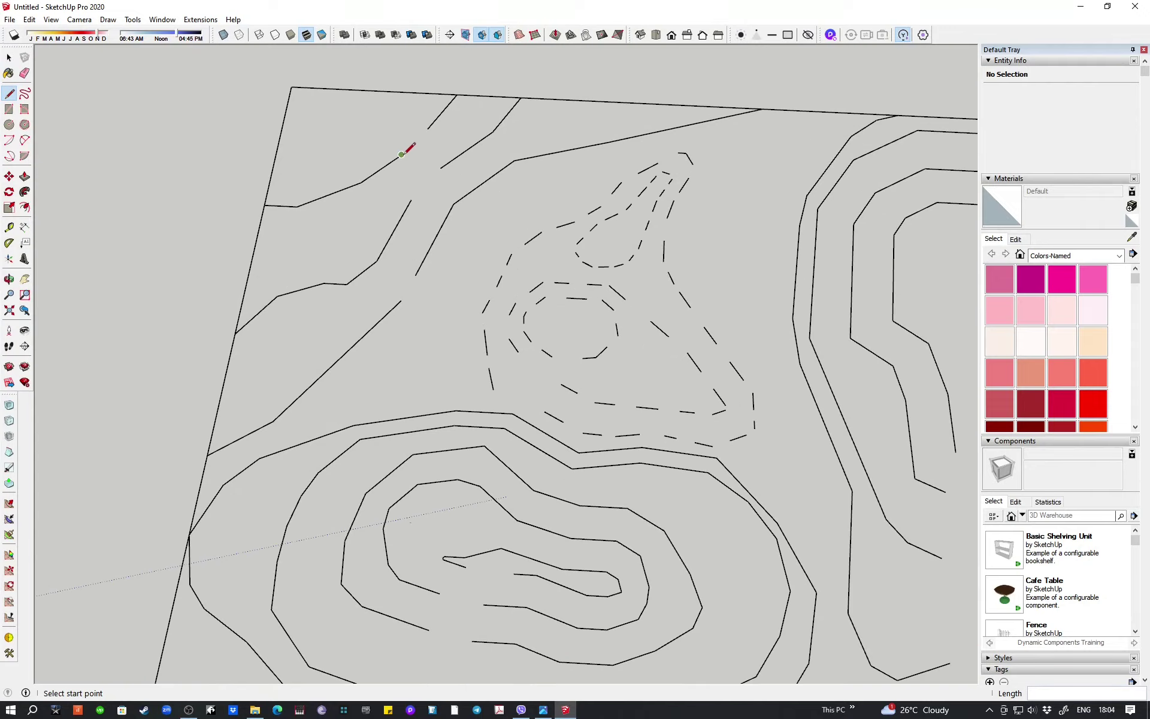
pyautogui.click(429, 128)
pyautogui.click(440, 168)
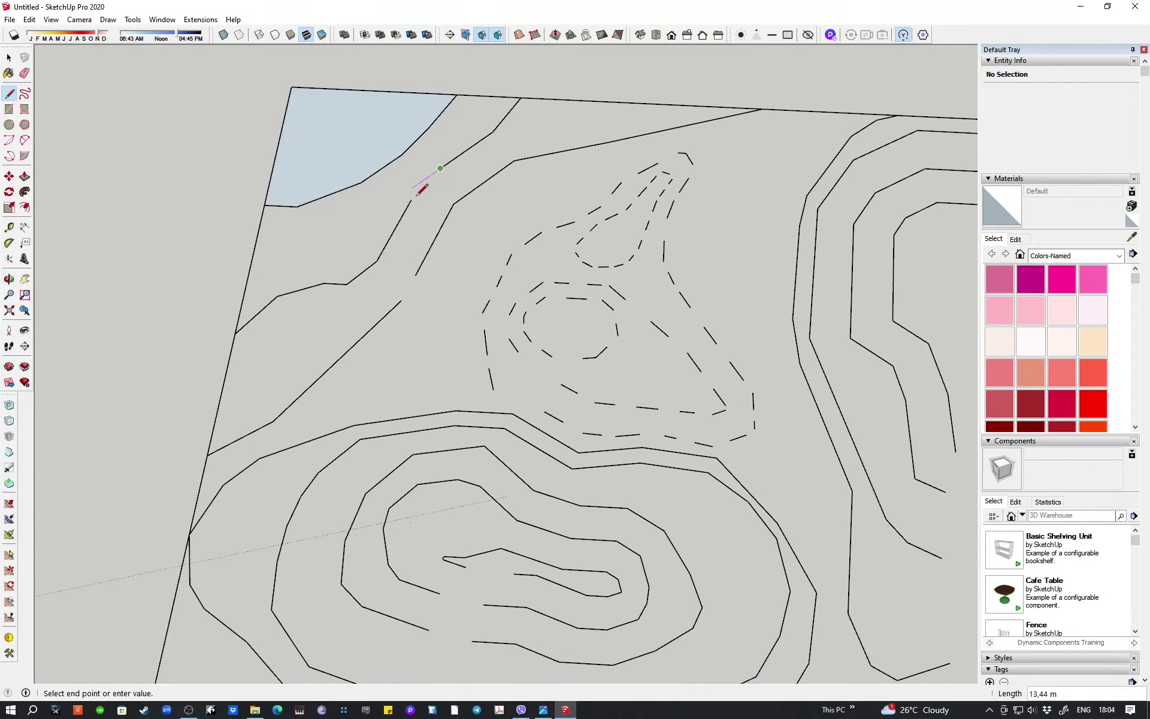
pyautogui.click(412, 200)
pyautogui.click(400, 300)
pyautogui.click(416, 274)
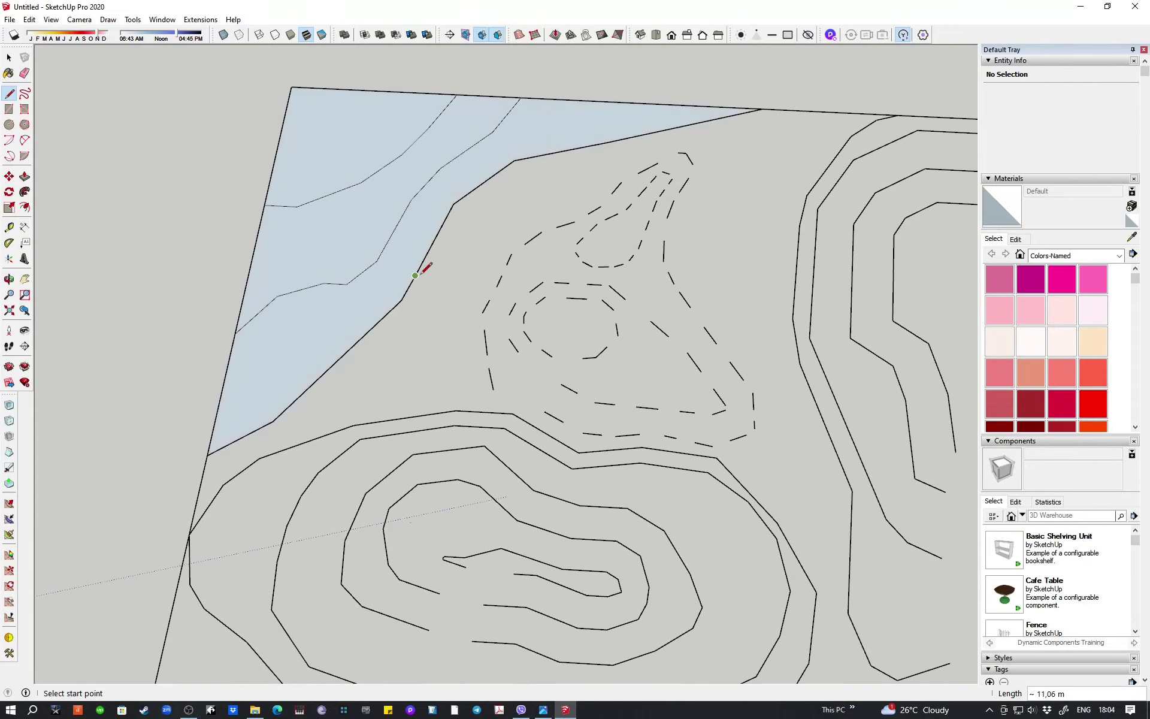
# - Close the gaps in the innermost and surrounding hill contours and the lower contour
pyautogui.scroll(-3, 395, 255)
pyautogui.scroll(4, 449, 483)
pyautogui.scroll(2, 452, 453)
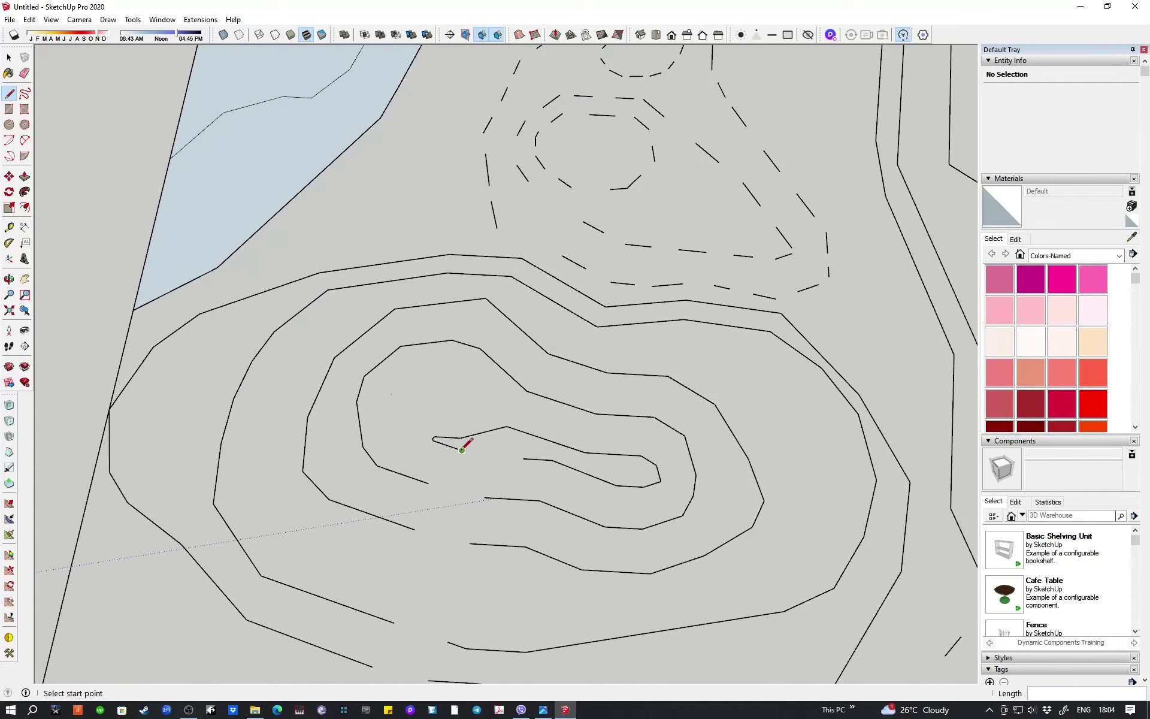
pyautogui.click(462, 449)
pyautogui.click(525, 459)
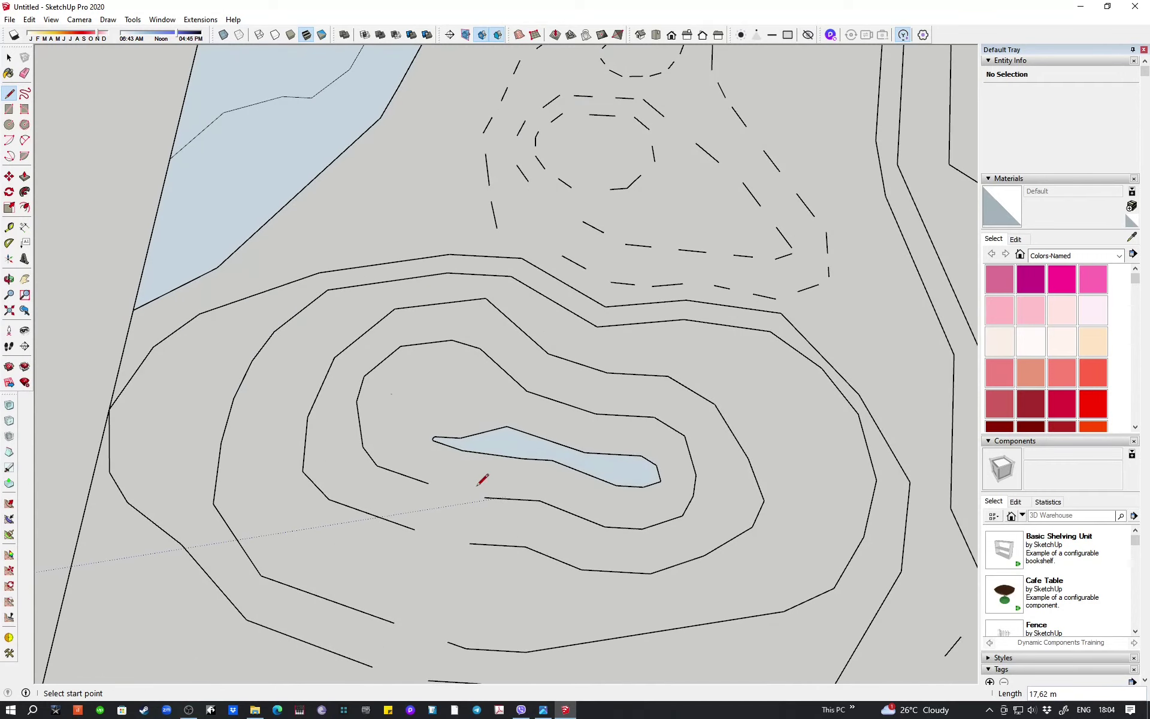
pyautogui.click(428, 483)
pyautogui.click(485, 498)
pyautogui.click(414, 529)
pyautogui.click(470, 544)
pyautogui.click(394, 623)
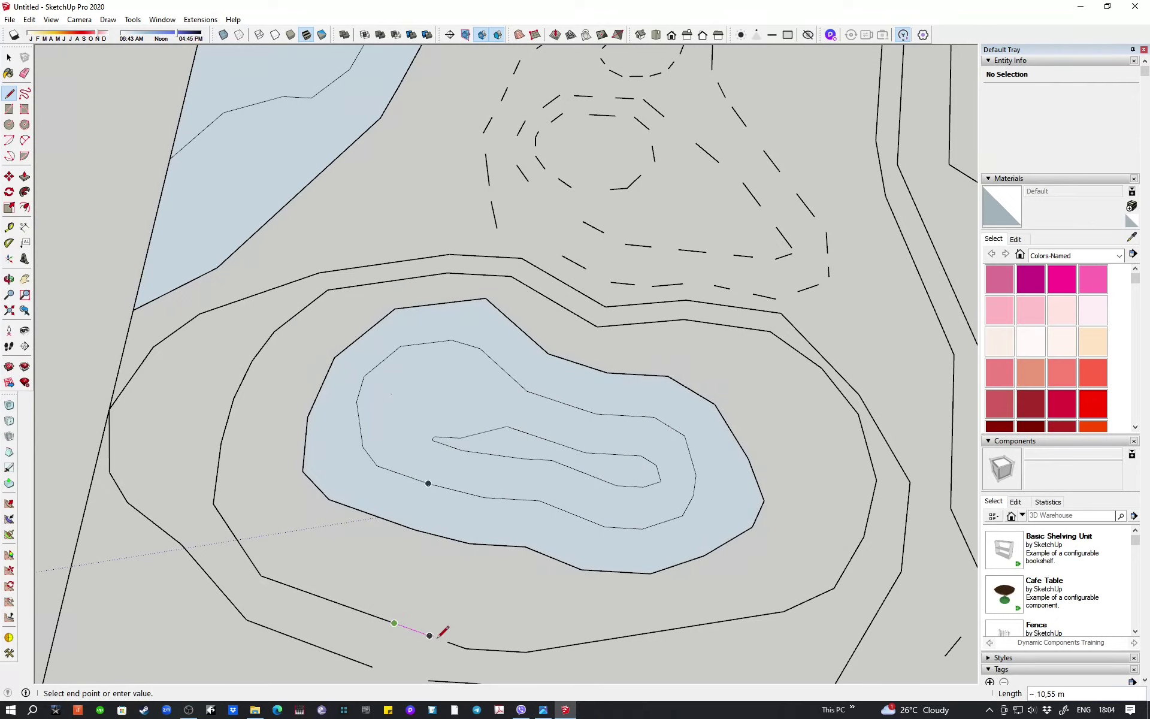
pyautogui.click(438, 636)
# - Bridge the dashed lower contour across its gaps up to the right board border
pyautogui.scroll(-5, 380, 354)
pyautogui.scroll(5, 375, 467)
pyautogui.scroll(-5, 403, 405)
pyautogui.scroll(5, 537, 463)
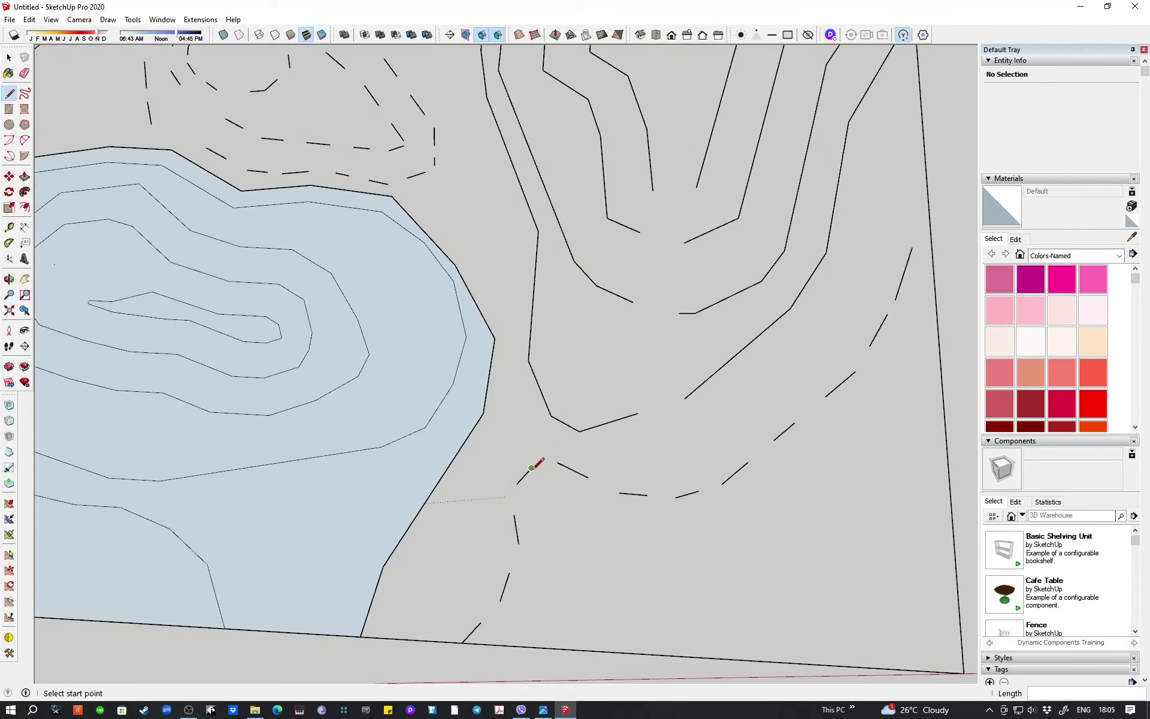
pyautogui.click(531, 468)
pyautogui.click(557, 462)
pyautogui.click(721, 484)
pyautogui.click(748, 462)
pyautogui.click(774, 440)
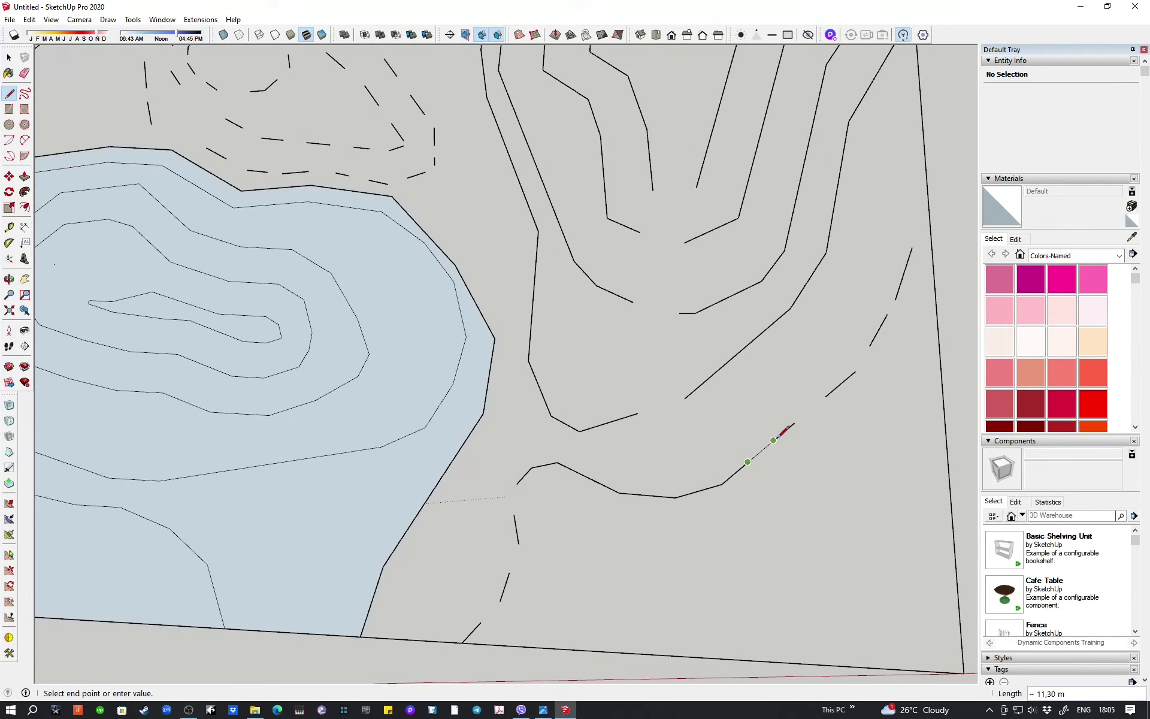
pyautogui.click(826, 396)
pyautogui.click(856, 371)
pyautogui.click(869, 345)
pyautogui.click(896, 301)
# - Bridge the lower-left contour gaps down toward the bottom of the board
pyautogui.click(912, 247)
pyautogui.click(929, 217)
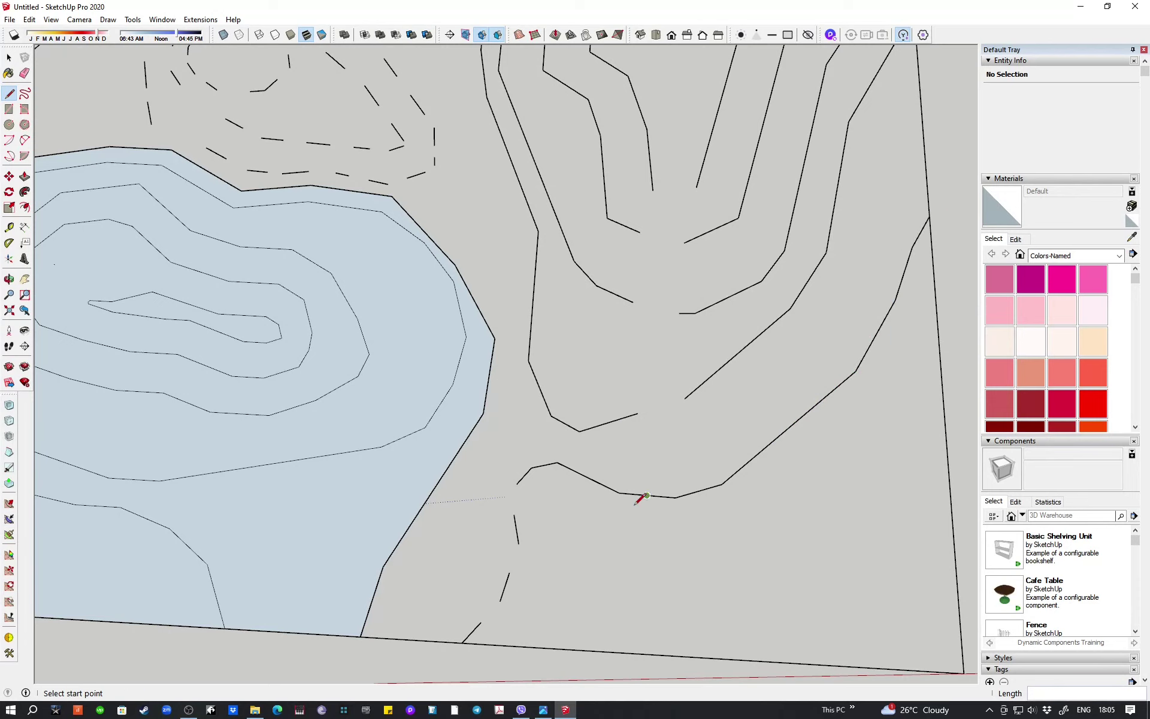
pyautogui.click(517, 484)
pyautogui.click(518, 544)
pyautogui.click(501, 601)
pyautogui.click(480, 624)
pyautogui.scroll(-5, 479, 624)
pyautogui.scroll(2, 617, 450)
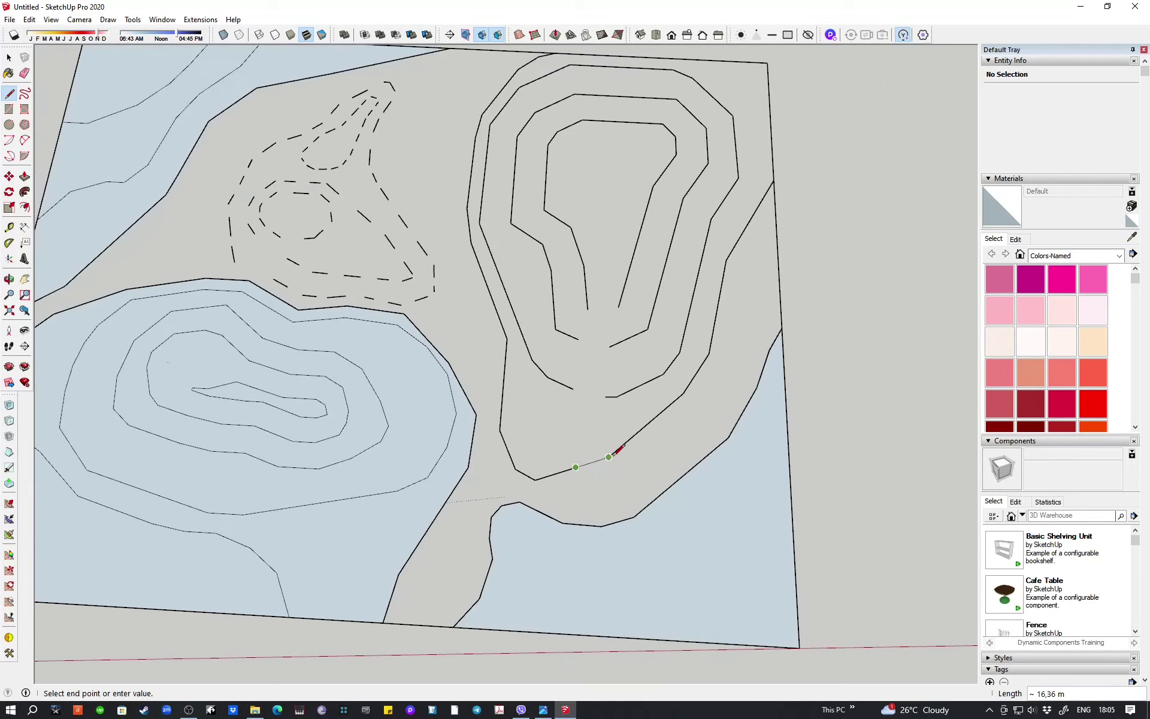
# - Close the remaining middle gaps and start joining the dashes of the peak contour
pyautogui.click(616, 450)
pyautogui.scroll(-1, 616, 450)
pyautogui.click(608, 412)
pyautogui.click(583, 359)
pyautogui.click(612, 365)
pyautogui.scroll(-2, 594, 360)
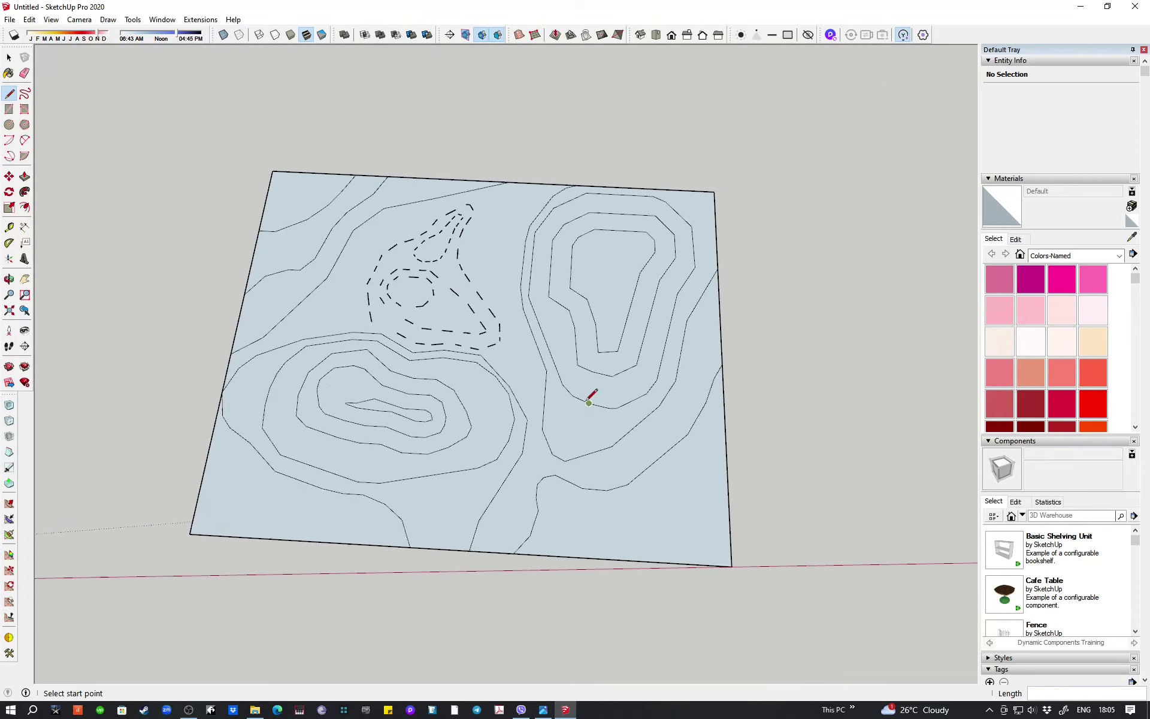
pyautogui.scroll(4, 407, 300)
pyautogui.click(397, 309)
pyautogui.click(457, 274)
pyautogui.click(481, 266)
pyautogui.click(500, 254)
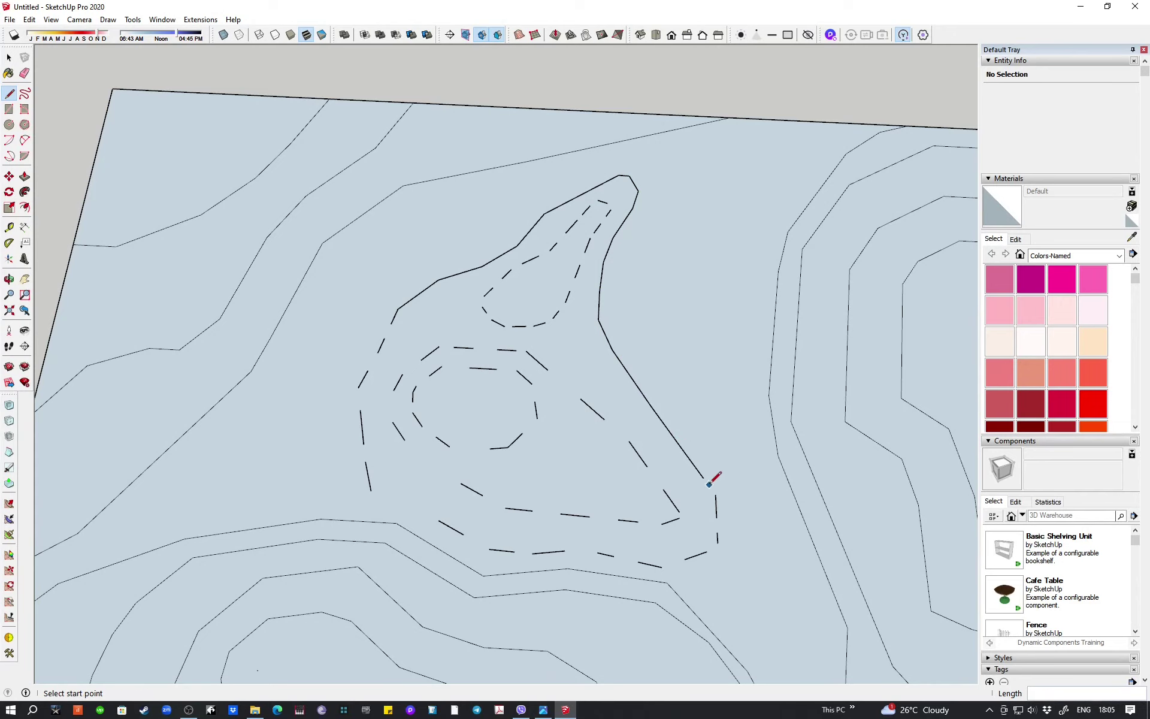
# - Join the lower dashes into one continuous edge, ending the line chain
pyautogui.scroll(4, 717, 535)
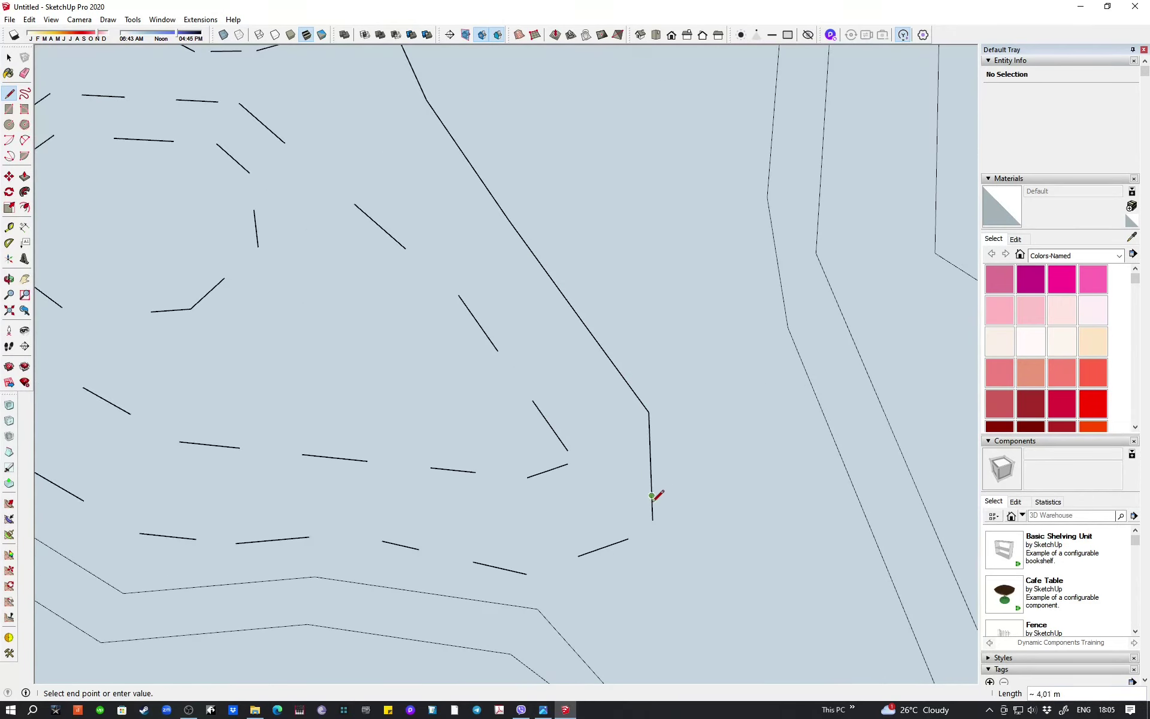
pyautogui.click(652, 520)
pyautogui.click(628, 539)
pyautogui.click(526, 573)
pyautogui.click(473, 562)
pyautogui.click(419, 549)
pyautogui.click(382, 541)
pyautogui.click(310, 537)
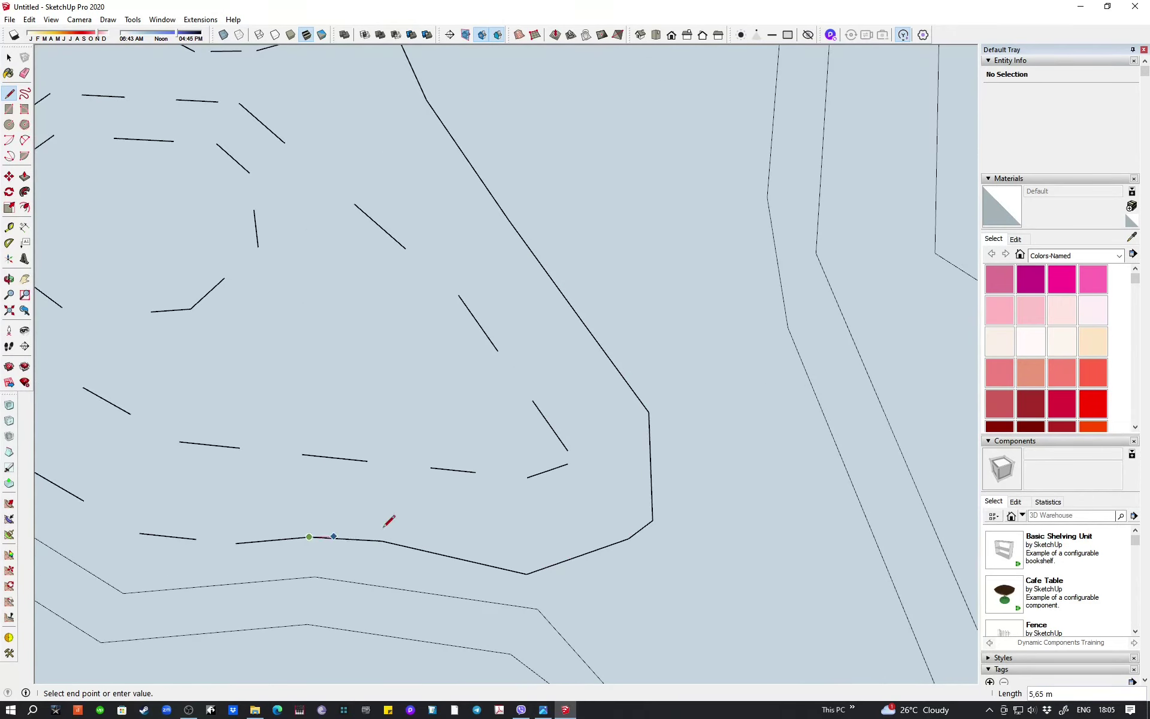
pyautogui.press('Escape')
pyautogui.scroll(-2, 388, 521)
# - Close the left contour into a face and join the inner dashes
pyautogui.click(526, 500)
pyautogui.click(578, 523)
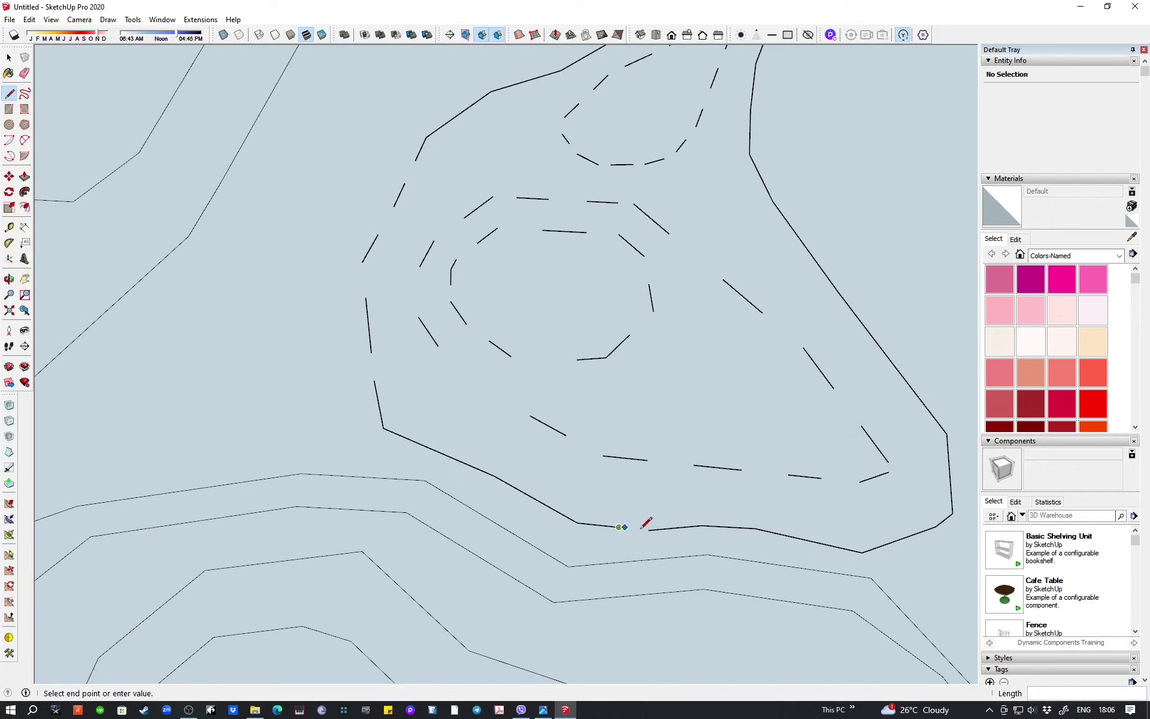
pyautogui.click(362, 262)
pyautogui.click(394, 206)
pyautogui.click(426, 137)
pyautogui.click(438, 347)
pyautogui.click(529, 415)
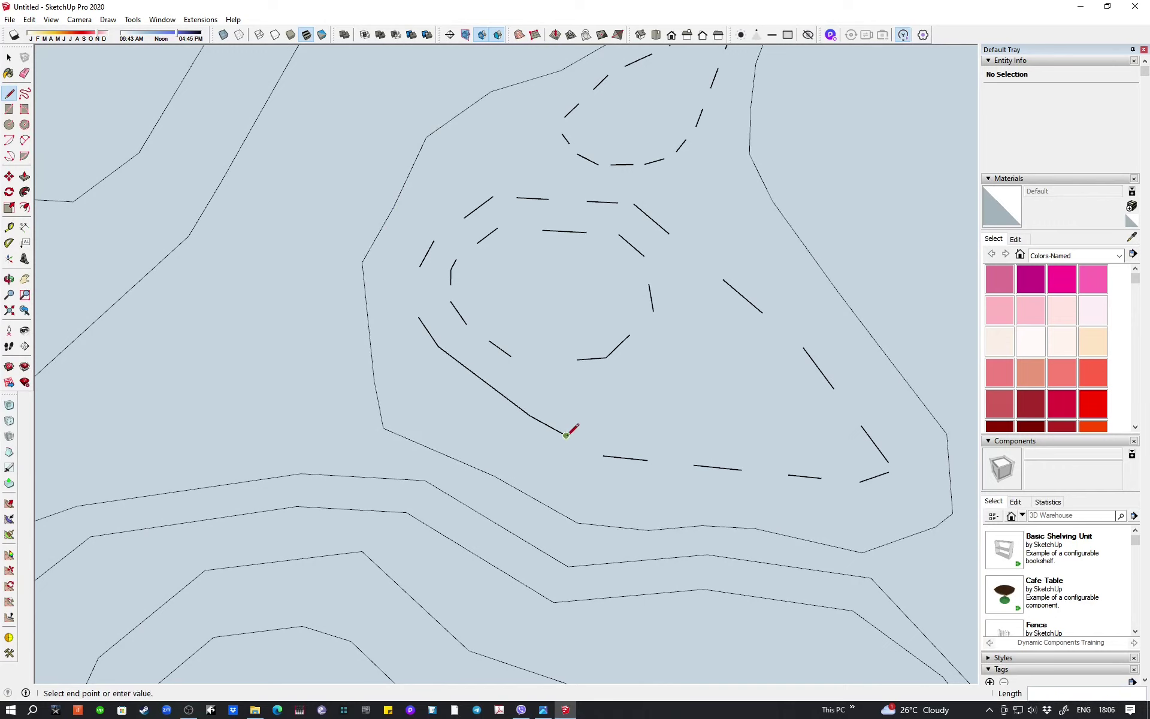
# - Bridge the outer dashed contour up its right side and around its left gaps
pyautogui.click(741, 469)
pyautogui.click(788, 475)
pyautogui.click(862, 427)
pyautogui.click(804, 347)
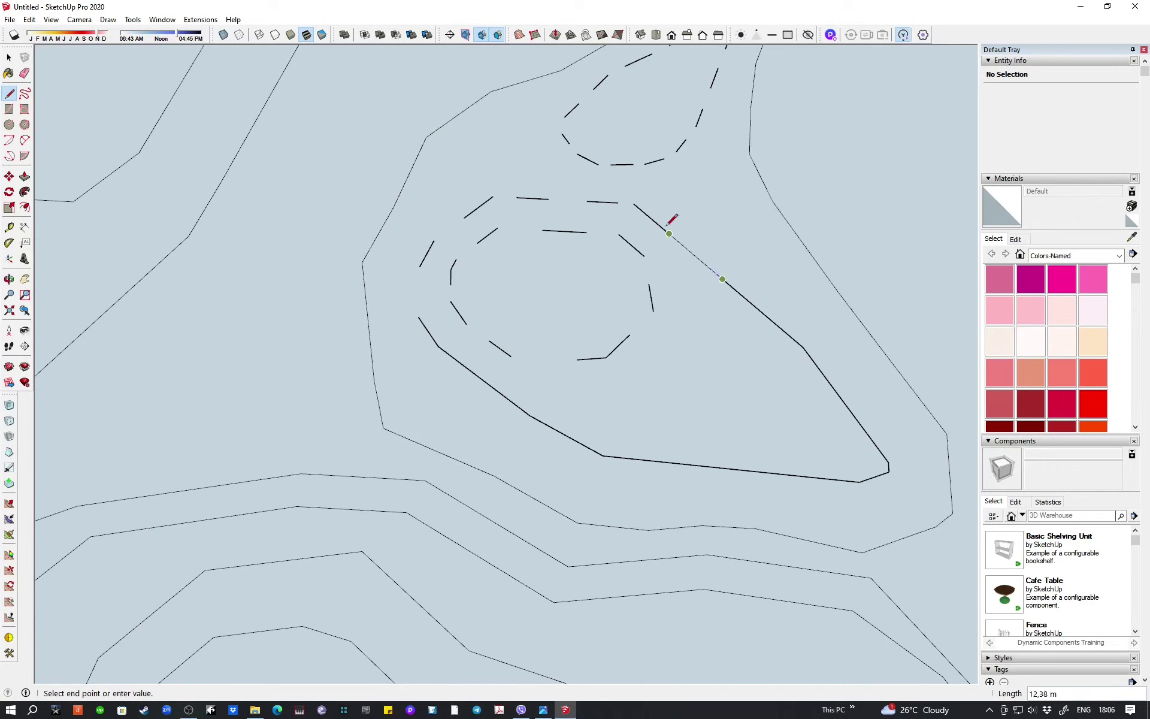
pyautogui.click(634, 204)
pyautogui.click(433, 242)
pyautogui.click(418, 318)
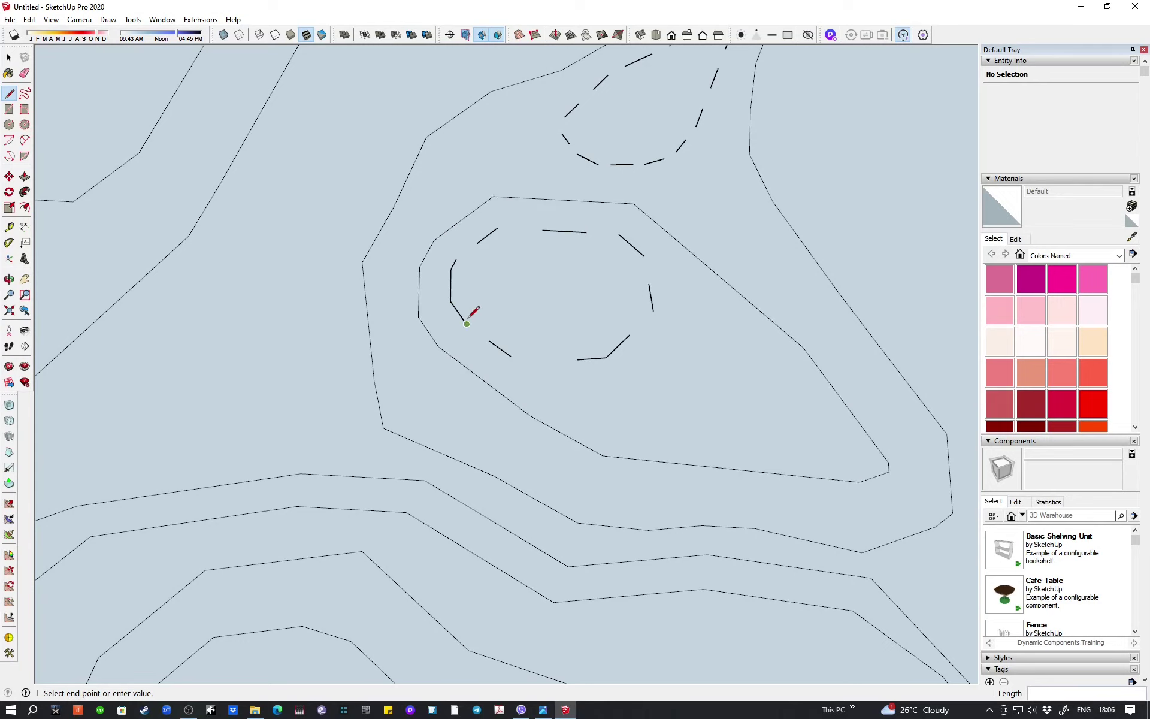
pyautogui.click(451, 302)
# - Connect the inner dashed contour all the way around into a closed loop
pyautogui.click(490, 341)
pyautogui.click(577, 360)
pyautogui.click(649, 285)
pyautogui.click(645, 255)
pyautogui.click(586, 232)
pyautogui.click(497, 228)
pyautogui.click(456, 260)
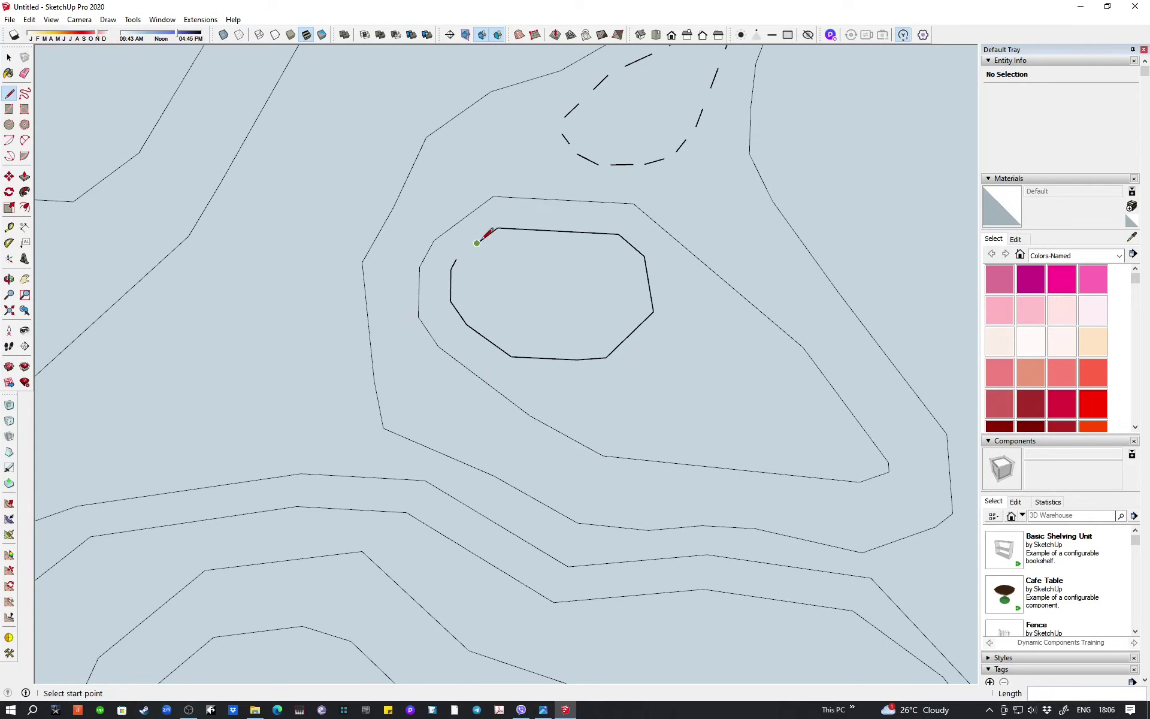
# - Bridge both sides of the upper dashed branch contour
pyautogui.moveTo(480, 236); pyautogui.dragTo(509, 239, button='middle')
pyautogui.click(522, 206)
pyautogui.click(577, 162)
pyautogui.click(628, 138)
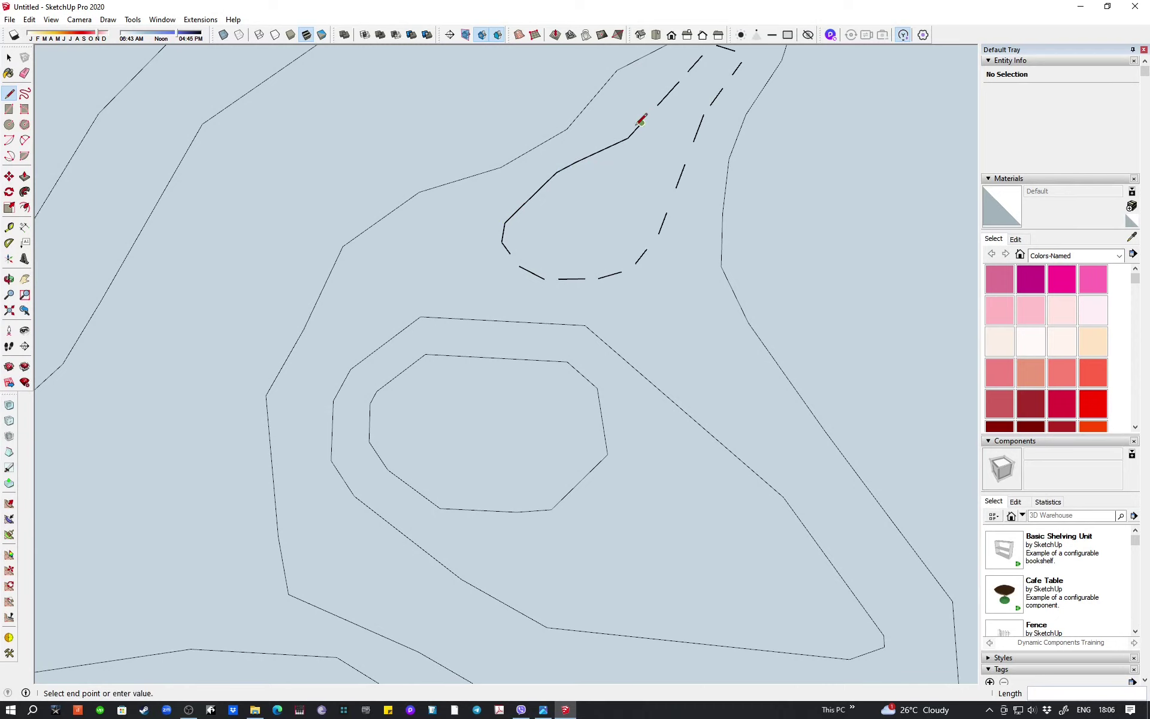
pyautogui.click(688, 72)
pyautogui.moveTo(693, 56); pyautogui.dragTo(704, 127, button='middle')
pyautogui.click(698, 133)
pyautogui.click(680, 177)
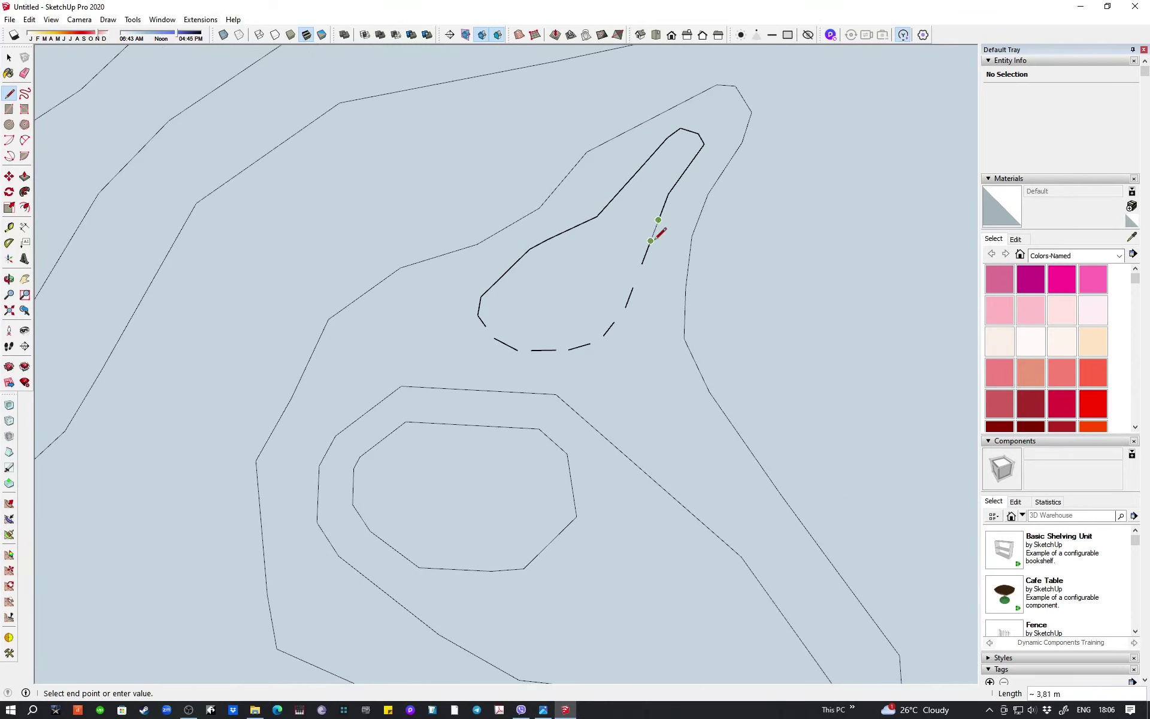
pyautogui.click(627, 306)
# - Close the gaps along the branch contour's lower curve and bottom
pyautogui.scroll(2, 629, 303)
pyautogui.click(623, 305)
pyautogui.click(608, 325)
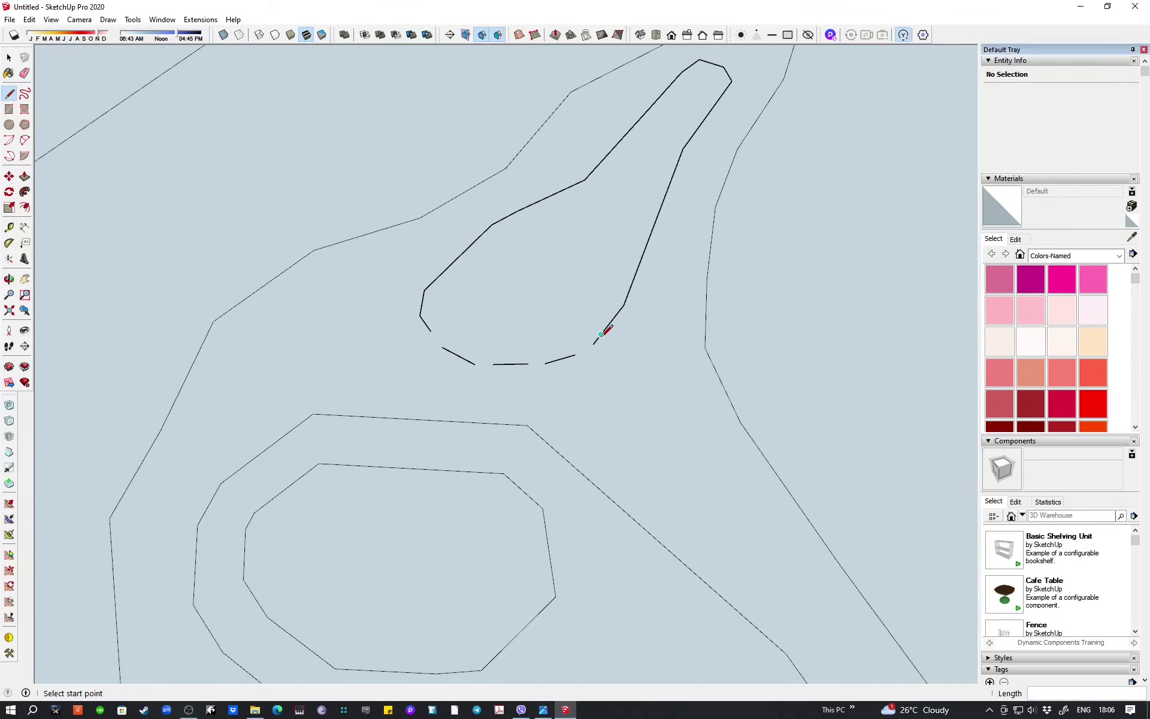
pyautogui.click(575, 355)
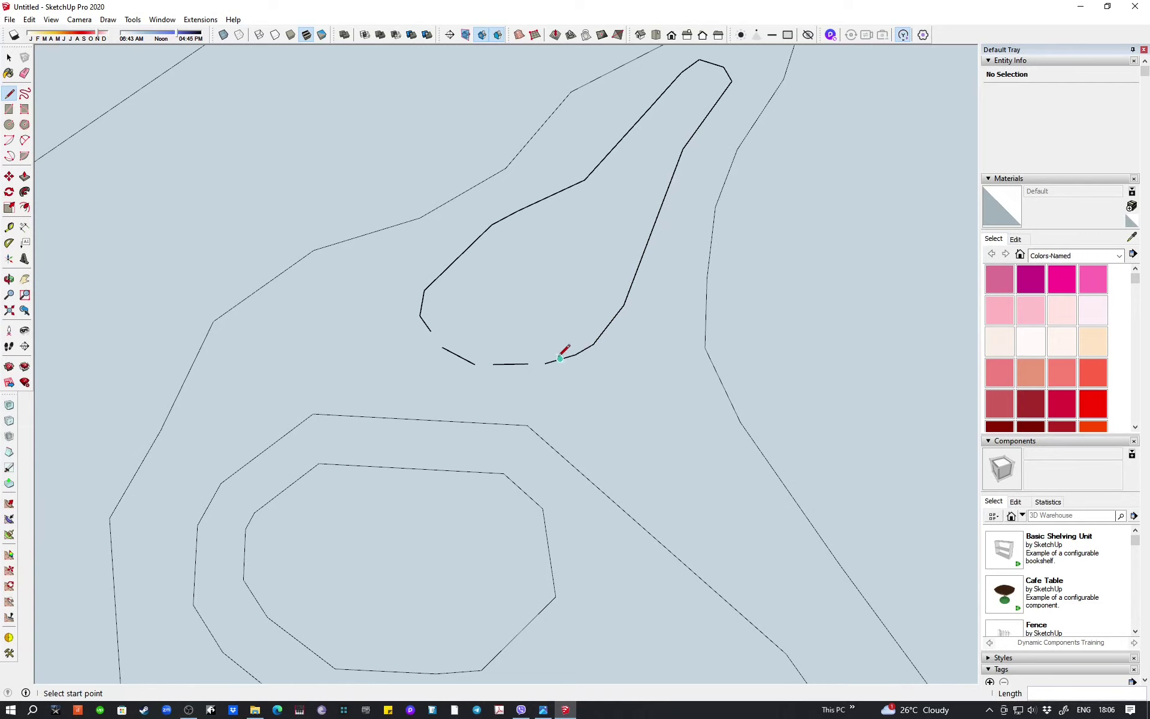
pyautogui.click(527, 363)
pyautogui.click(475, 364)
pyautogui.click(442, 347)
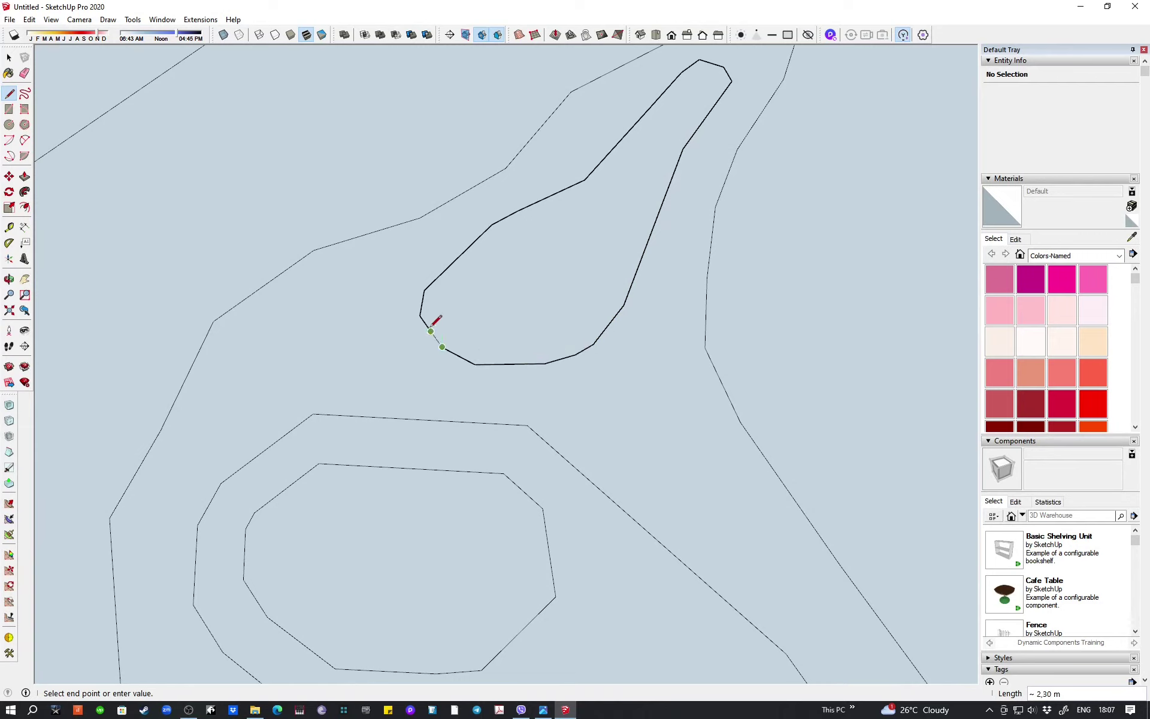
# - Close the last gap in the branch contour and leave the Line tool
pyautogui.click(431, 331)
pyautogui.scroll(-2, 515, 288)
pyautogui.press('space')
pyautogui.scroll(-3, 411, 323)
pyautogui.scroll(-2, 404, 290)
pyautogui.scroll(-3, 404, 290)
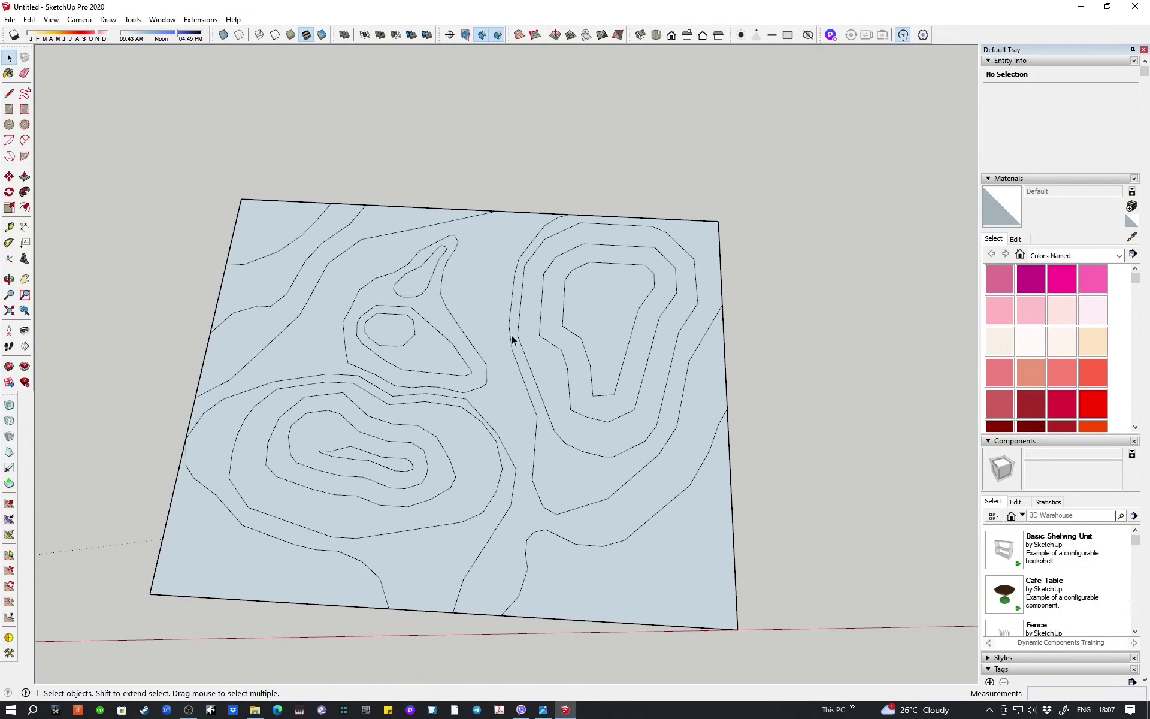
pyautogui.scroll(-2, 511, 334)
pyautogui.scroll(1, 573, 358)
pyautogui.scroll(-2, 519, 409)
pyautogui.scroll(1, 525, 371)
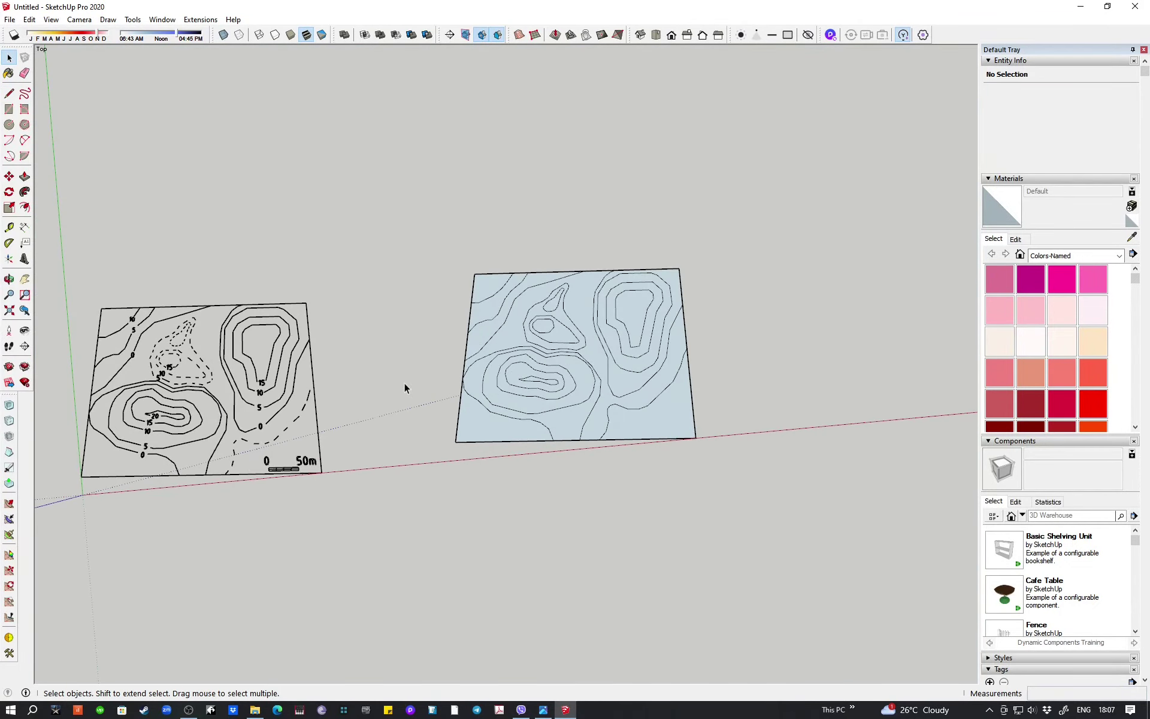
# - Move the whole traced contour board closer to the reference map
pyautogui.moveTo(398, 231); pyautogui.dragTo(779, 493)
pyautogui.scroll(3, 623, 379)
pyautogui.press('m')
pyautogui.click(623, 379)
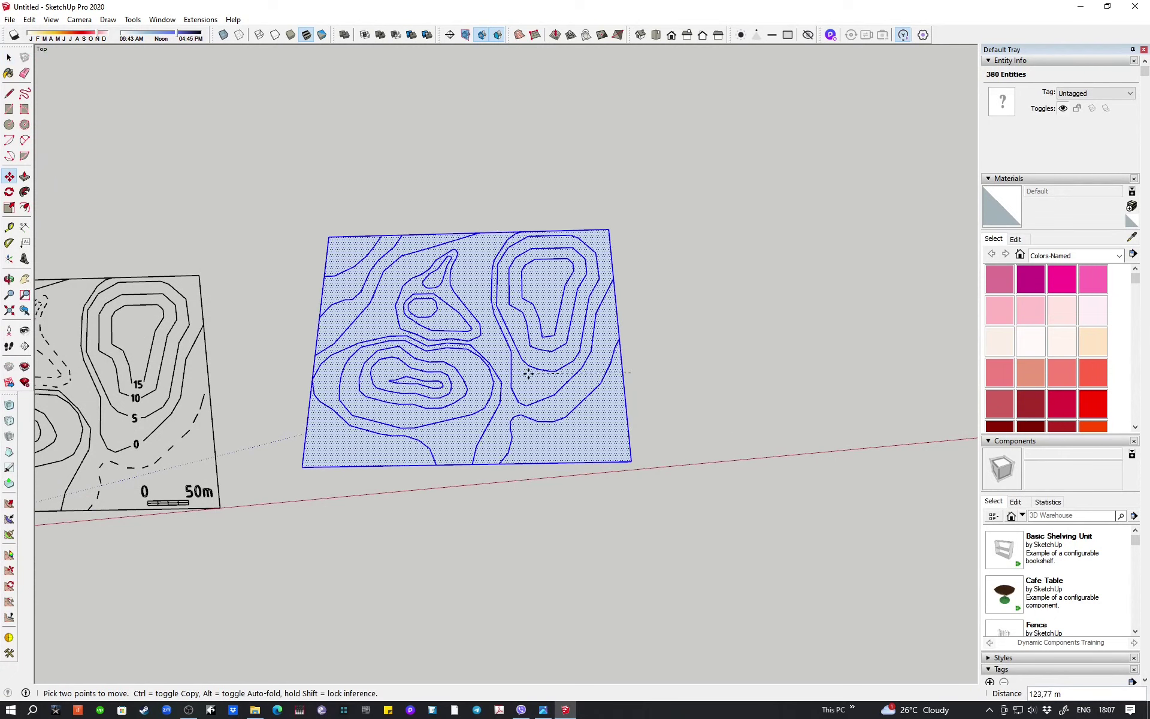
pyautogui.click(479, 392)
pyautogui.scroll(2, 522, 432)
# - Delete the lower-left corner face, the next contour band, and the inner hill face
pyautogui.click(538, 444)
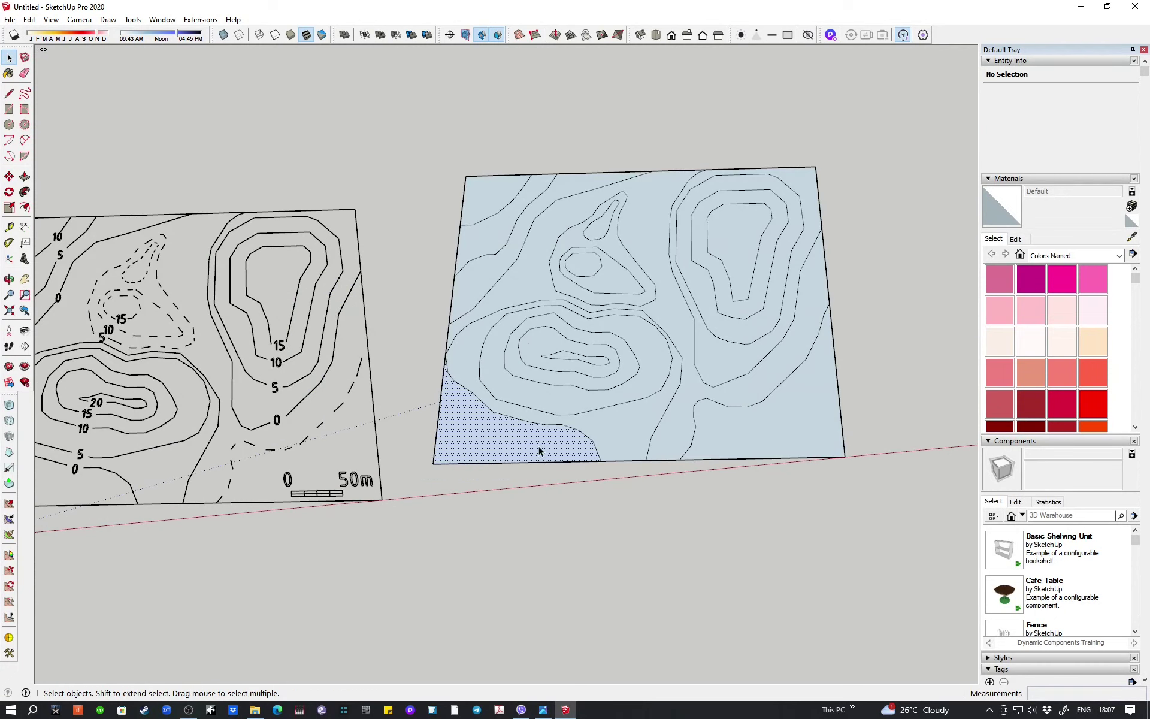
pyautogui.press('Delete')
pyautogui.click(596, 403)
pyautogui.press('Delete')
pyautogui.click(580, 381)
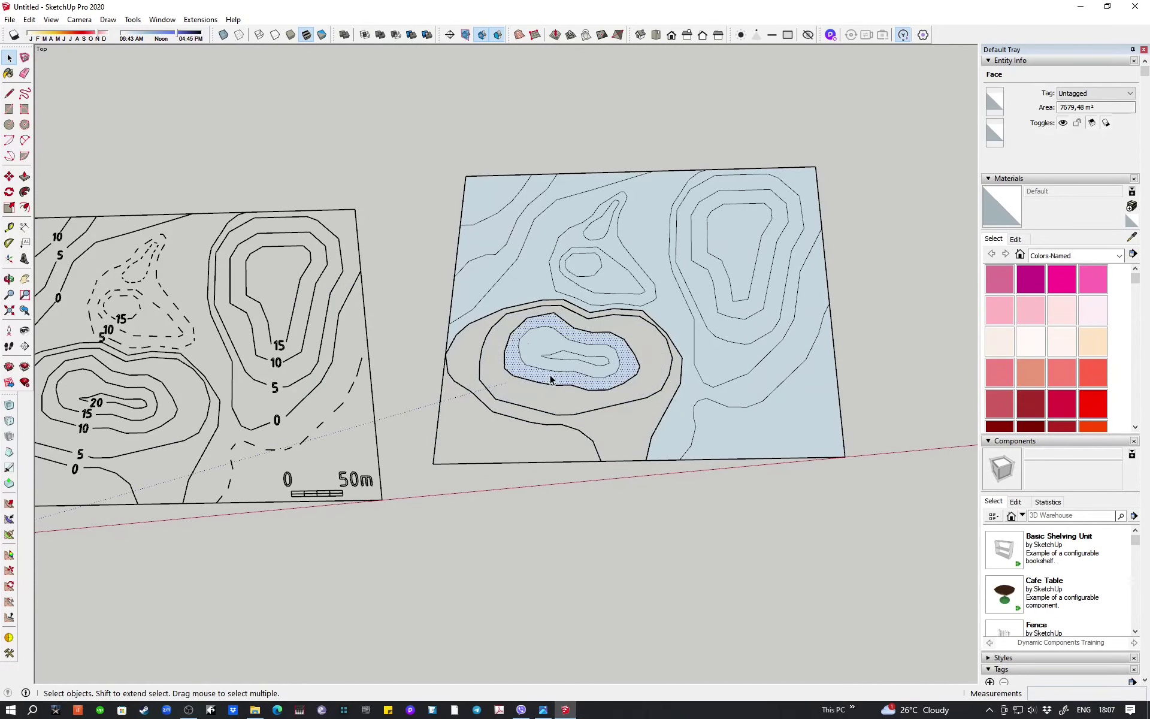
pyautogui.press('Delete')
# - Delete the large light-blue band and the bands around the small peak
pyautogui.scroll(2, 570, 362)
pyautogui.click(471, 242)
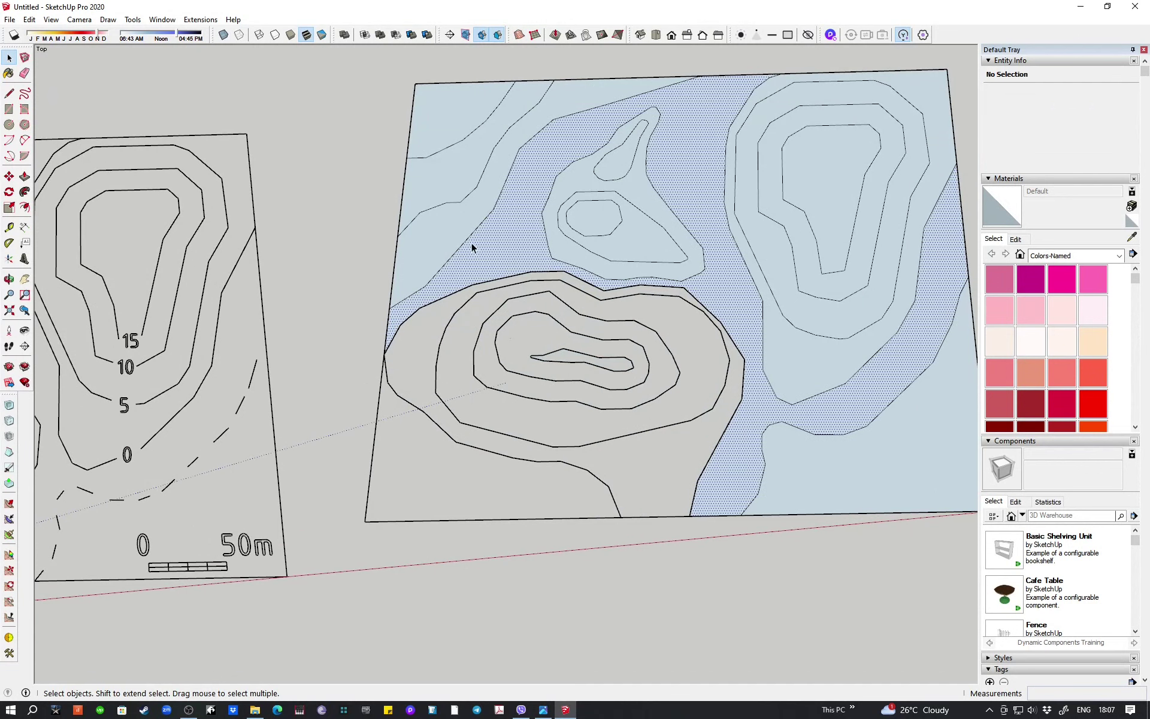
pyautogui.press('Delete')
pyautogui.click(590, 189)
pyautogui.press('Delete')
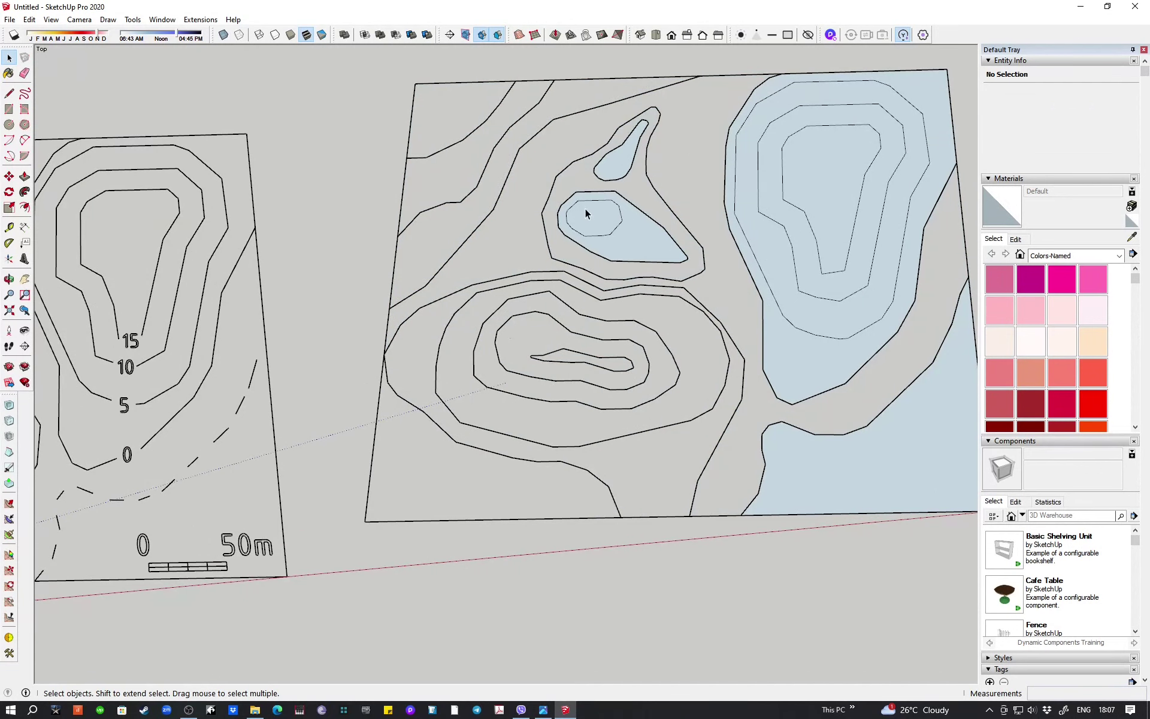
pyautogui.press('Delete')
# - Delete the inner band and innermost face of the right hill
pyautogui.click(763, 205)
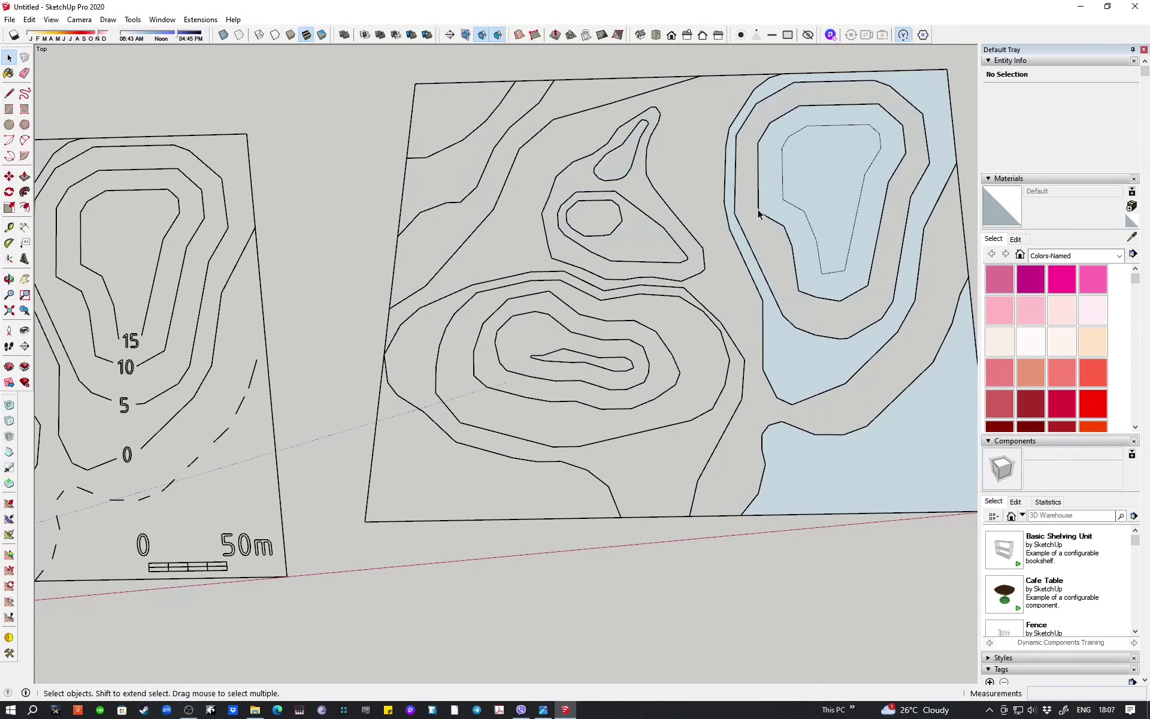
pyautogui.press('Delete')
pyautogui.click(814, 185)
pyautogui.press('Delete')
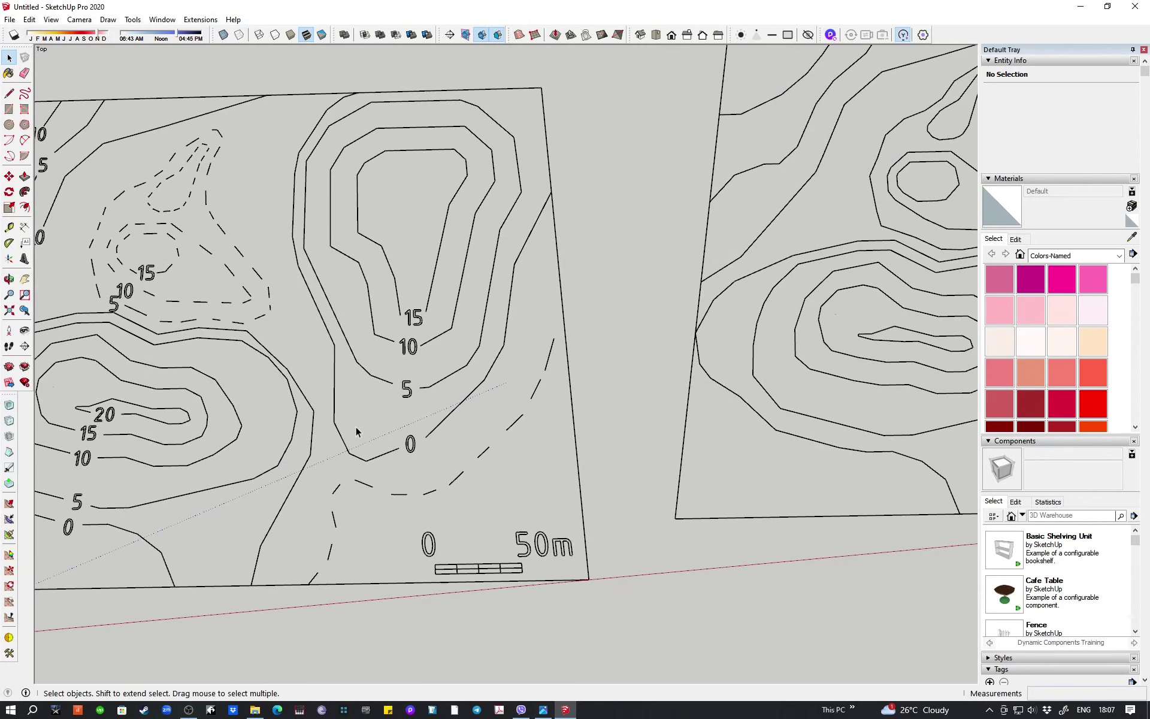
pyautogui.scroll(-1, 356, 431)
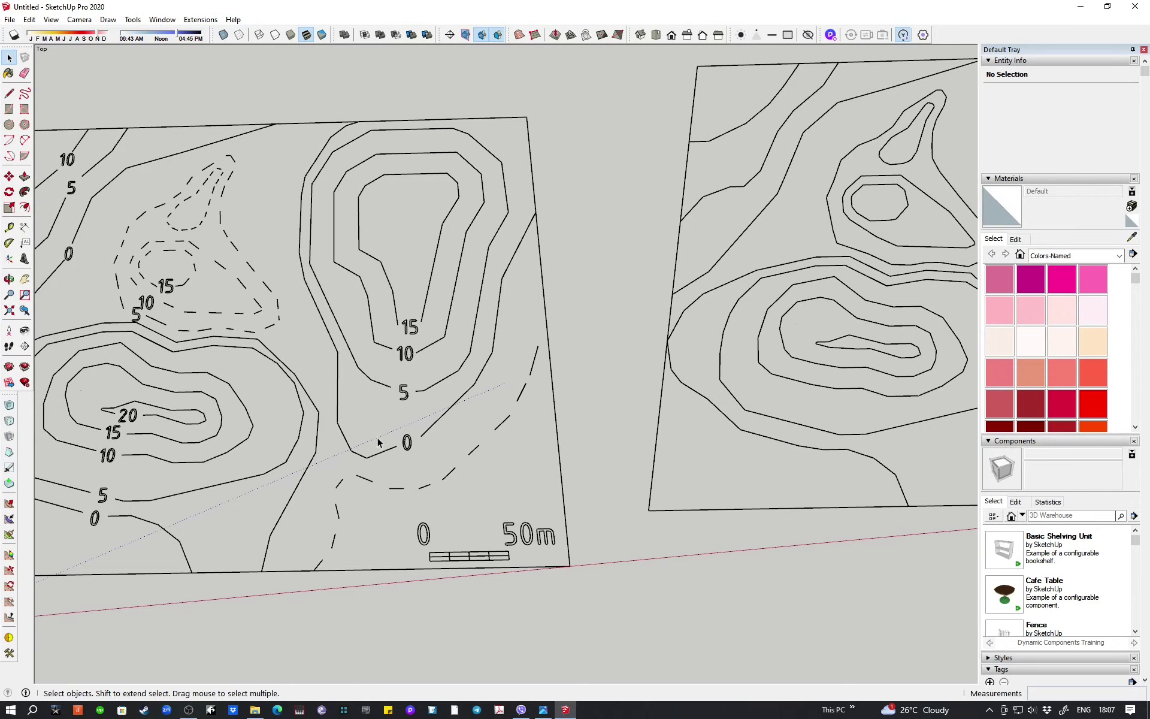
pyautogui.scroll(-1, 378, 442)
# - Erase the left border edges of the right traced contour sheet
pyautogui.tripleClick(707, 237)
pyautogui.press('e')
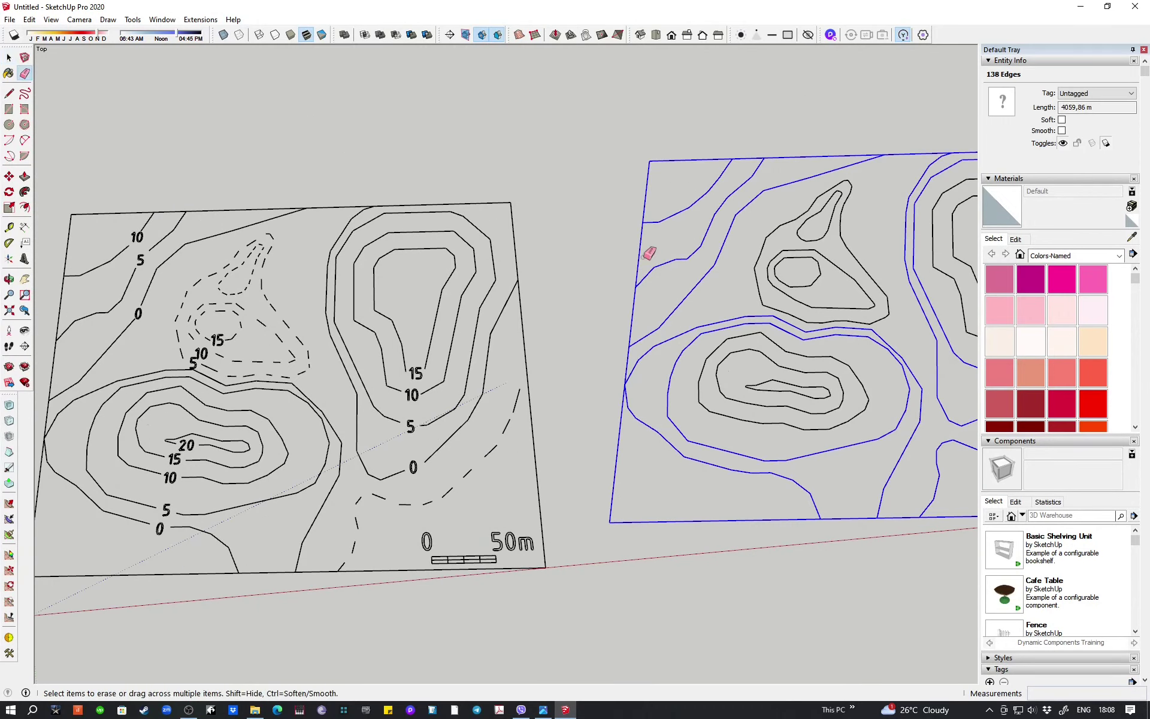
pyautogui.click(640, 251)
pyautogui.scroll(-2, 529, 249)
pyautogui.scroll(1, 612, 333)
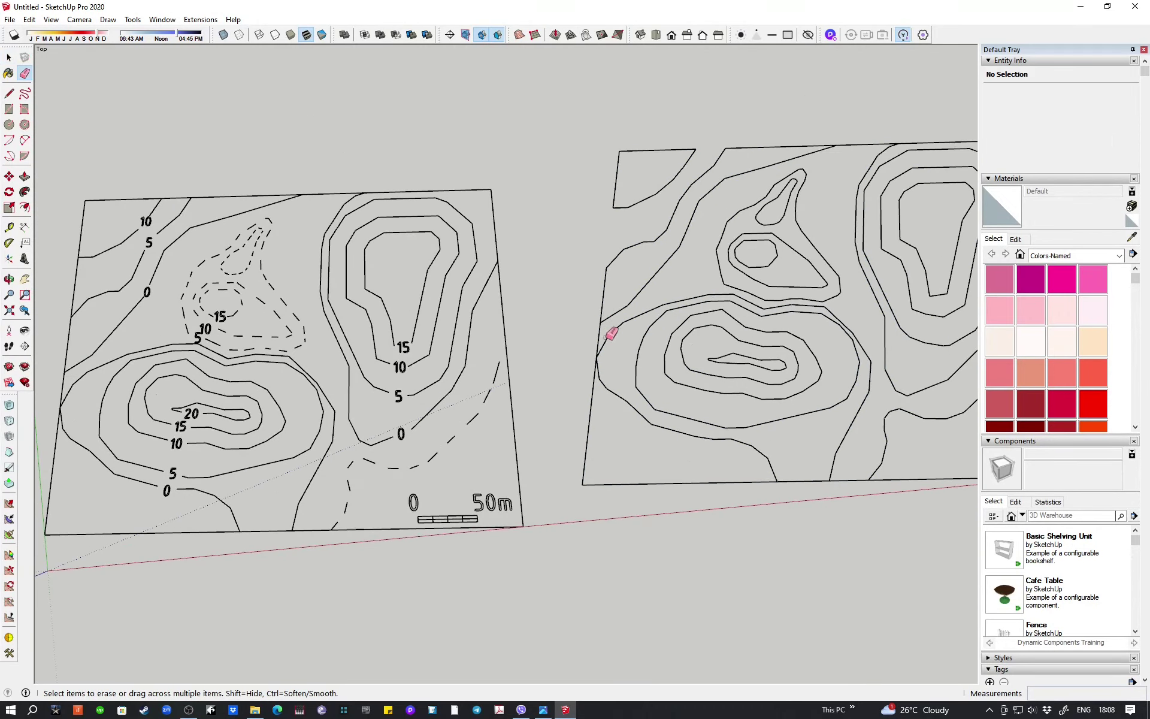
pyautogui.click(605, 298)
pyautogui.click(747, 147)
# - Erase the sheet's top, right, bottom and remaining left border segments, then return to Select
pyautogui.scroll(-1, 540, 375)
pyautogui.scroll(-1, 588, 360)
pyautogui.scroll(1, 780, 151)
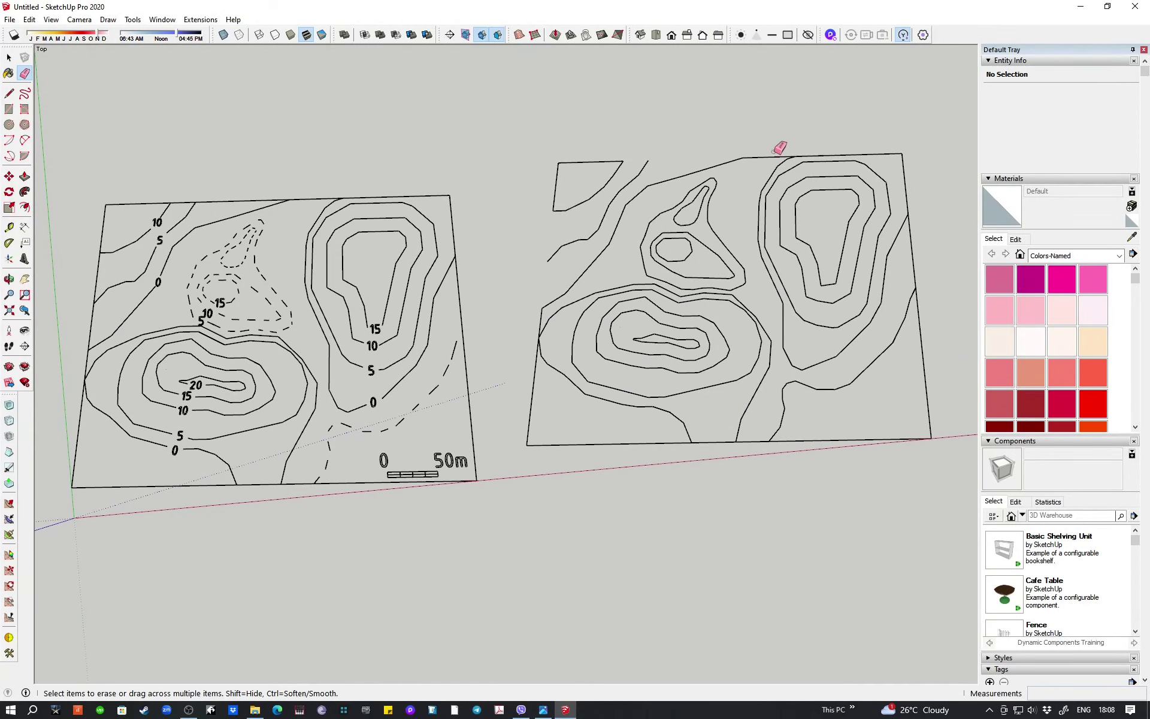
pyautogui.click(775, 155)
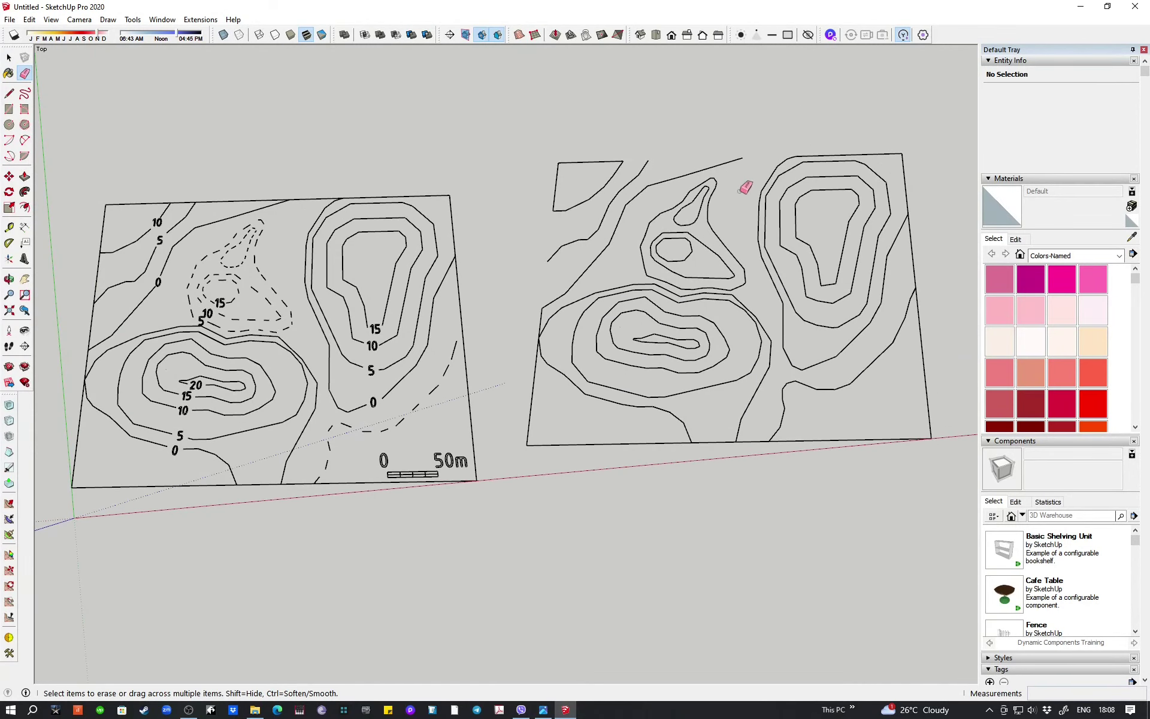
pyautogui.click(916, 266)
pyautogui.click(755, 443)
pyautogui.scroll(3, 541, 354)
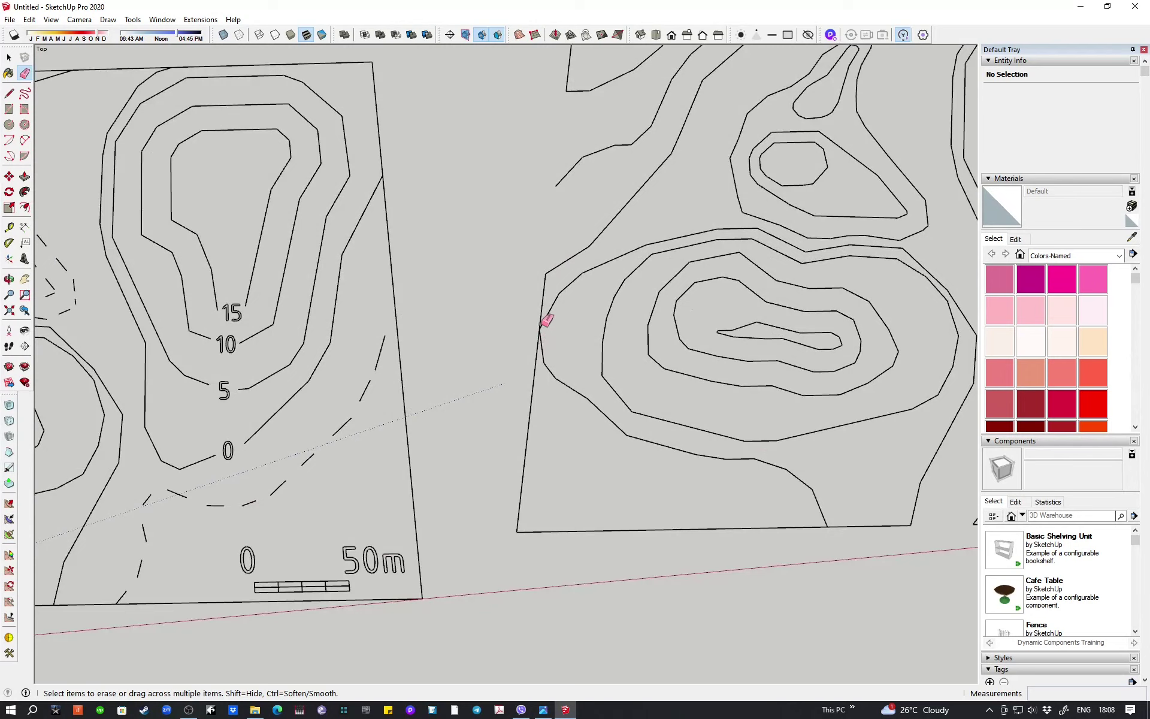
pyautogui.click(550, 291)
pyautogui.scroll(-3, 437, 308)
pyautogui.scroll(2, 455, 428)
pyautogui.press('space')
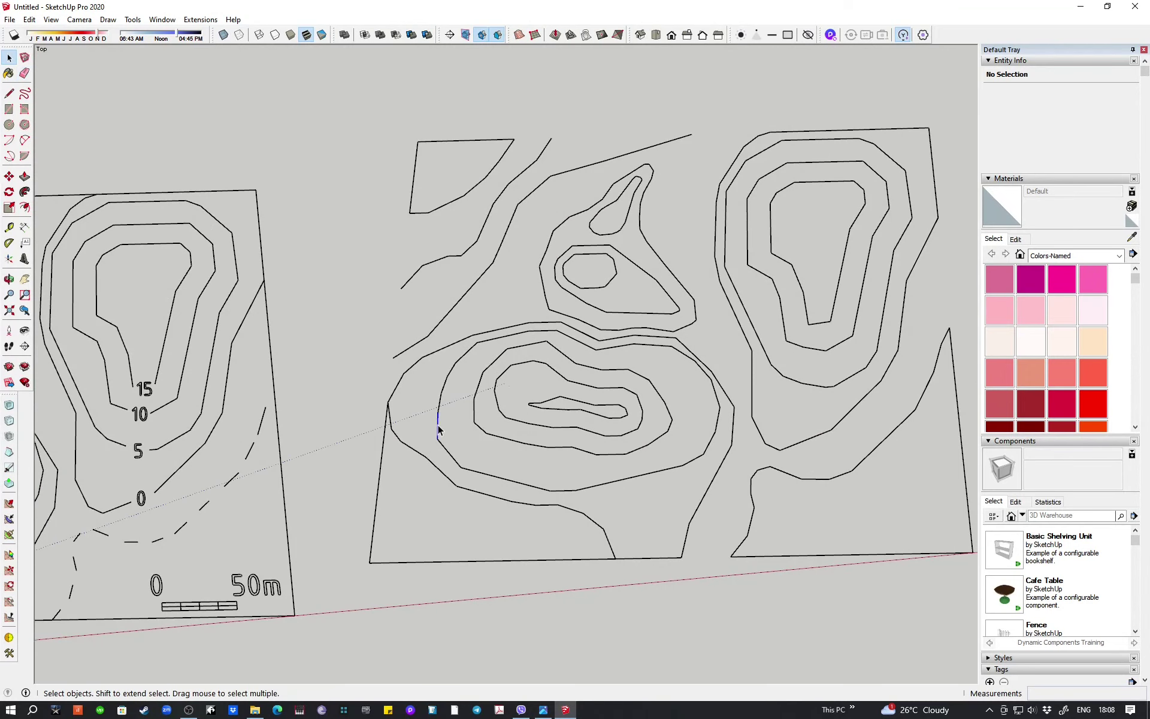
# - Select a contour loop and try lifting it, then cancel the move
pyautogui.click(437, 429)
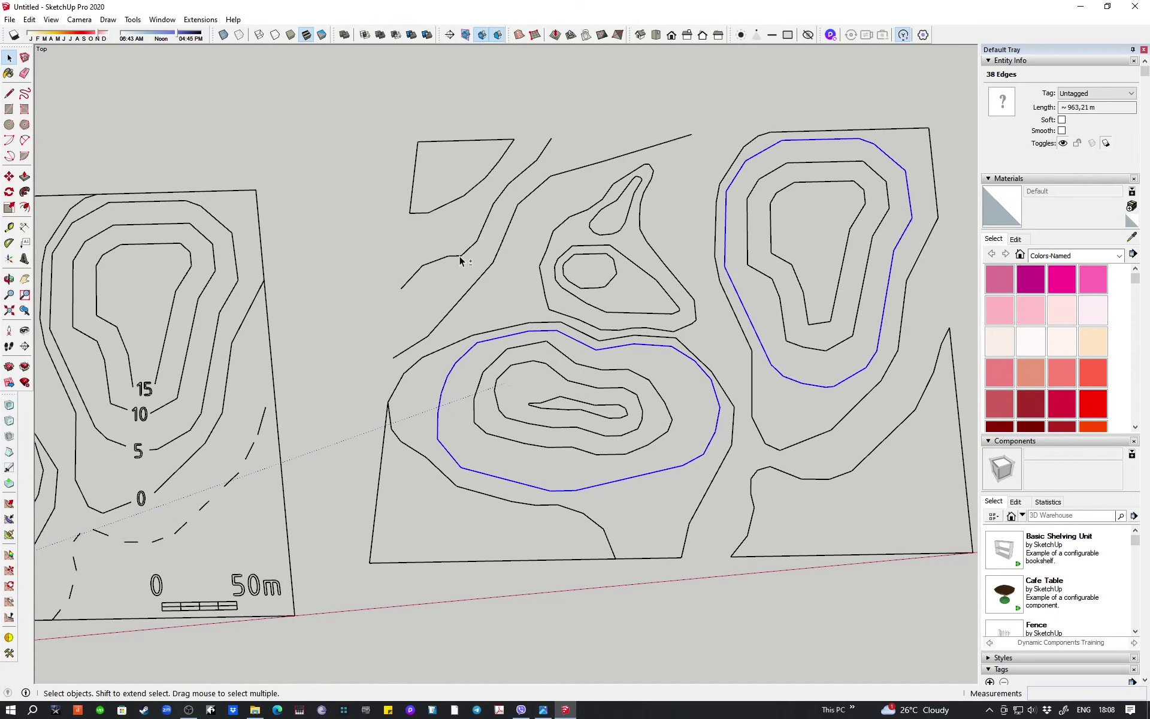
pyautogui.moveTo(460, 261)
pyautogui.mouseDown(button='middle')
pyautogui.moveTo(609, 190)
pyautogui.moveTo(582, 355)
pyautogui.moveTo(606, 435)
pyautogui.mouseUp(button='middle')
pyautogui.press('m')
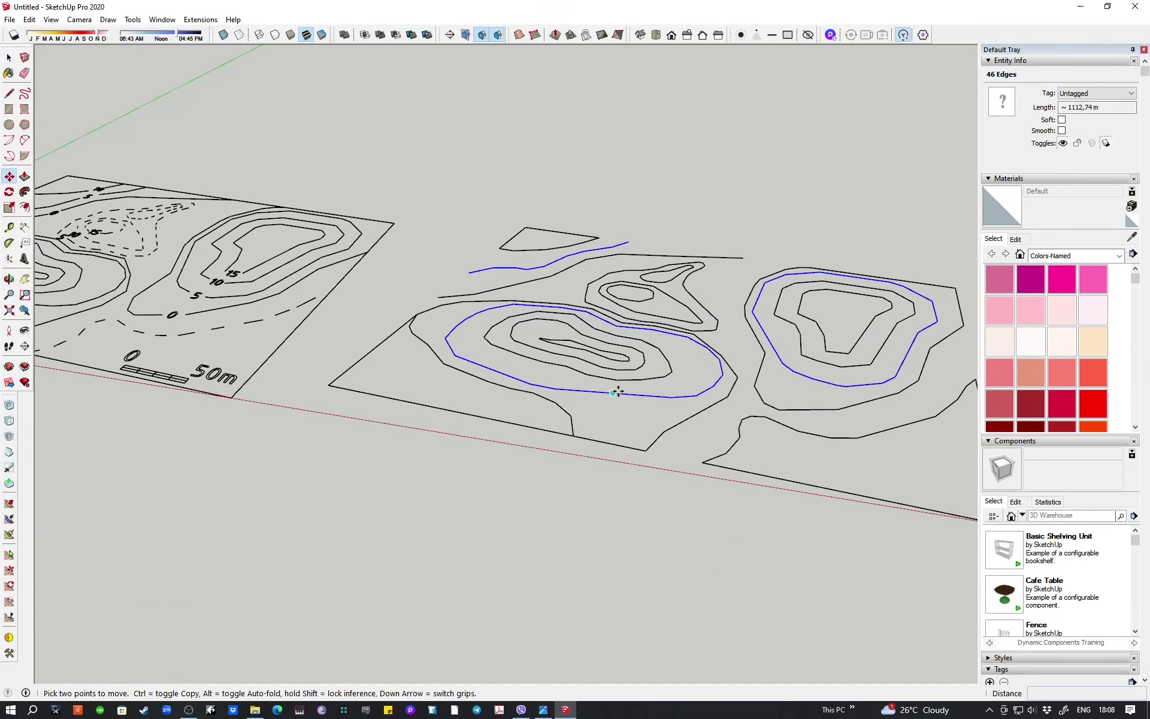
pyautogui.click(617, 391)
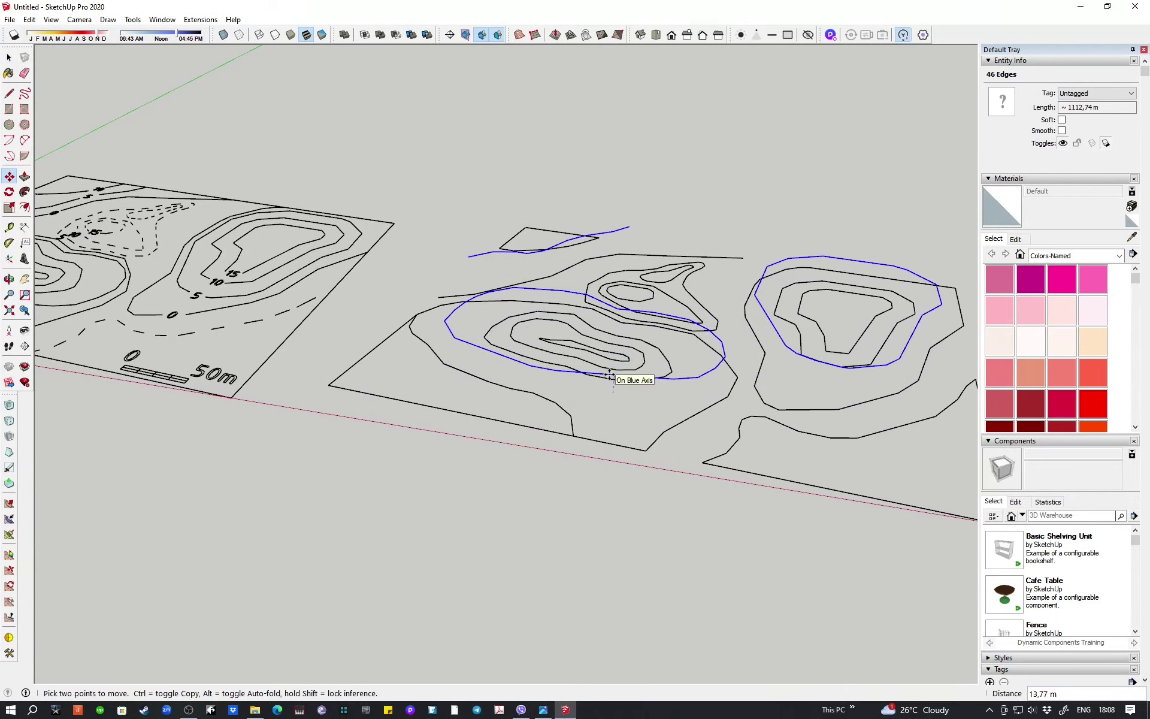
pyautogui.click(616, 336)
pyautogui.moveTo(616, 306)
pyautogui.mouseDown(button='middle')
pyautogui.moveTo(616, 221)
pyautogui.moveTo(635, 248)
pyautogui.mouseUp(button='middle')
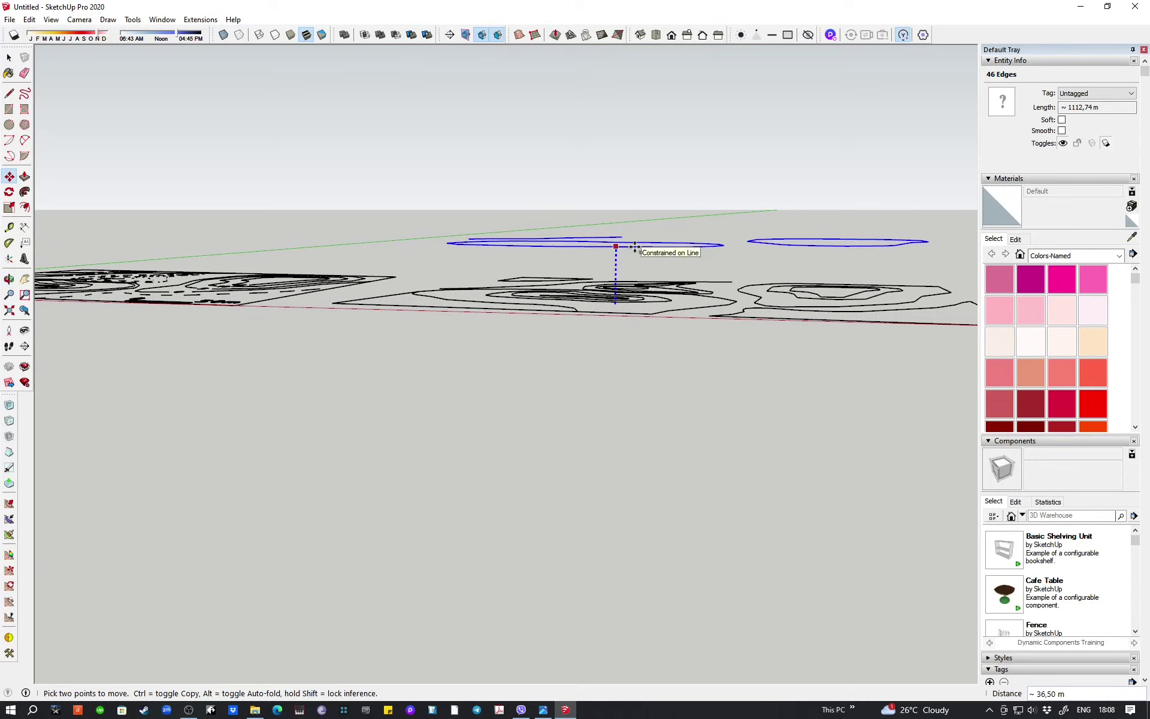
pyautogui.press('Escape')
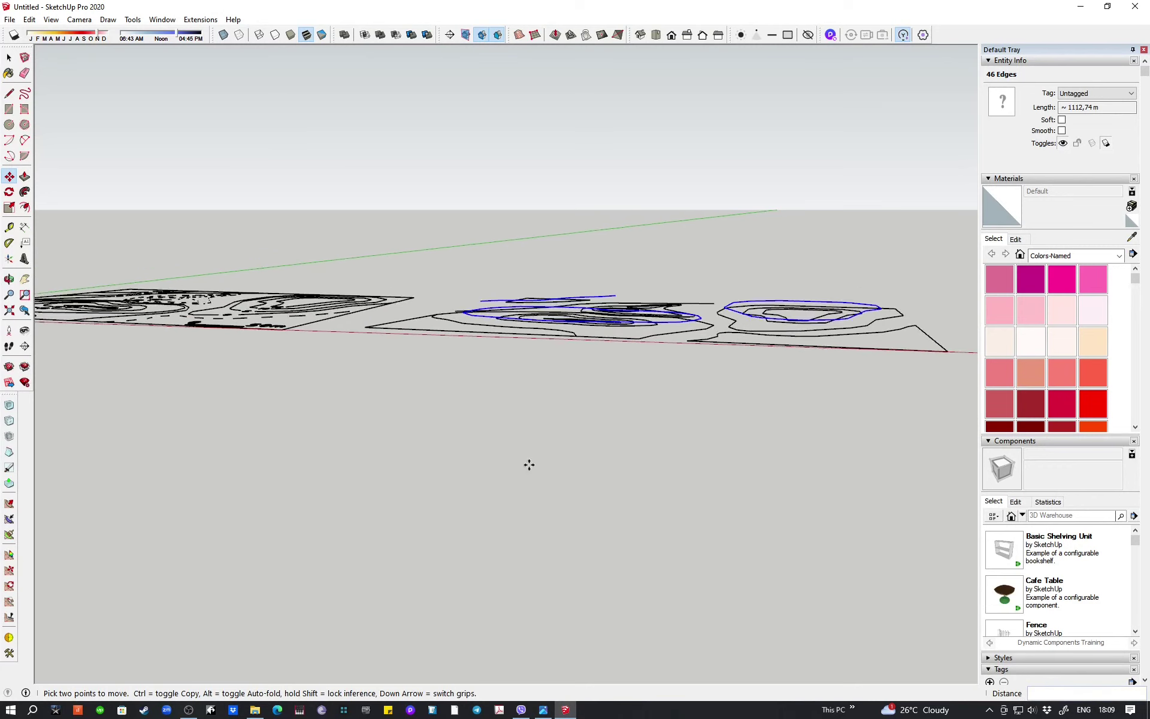
# - Clear the selection and orbit to a low side view over both contour maps
pyautogui.moveTo(529, 465); pyautogui.dragTo(563, 551, button='middle')
pyautogui.press('space')
pyautogui.scroll(3, 614, 406)
pyautogui.click(579, 425)
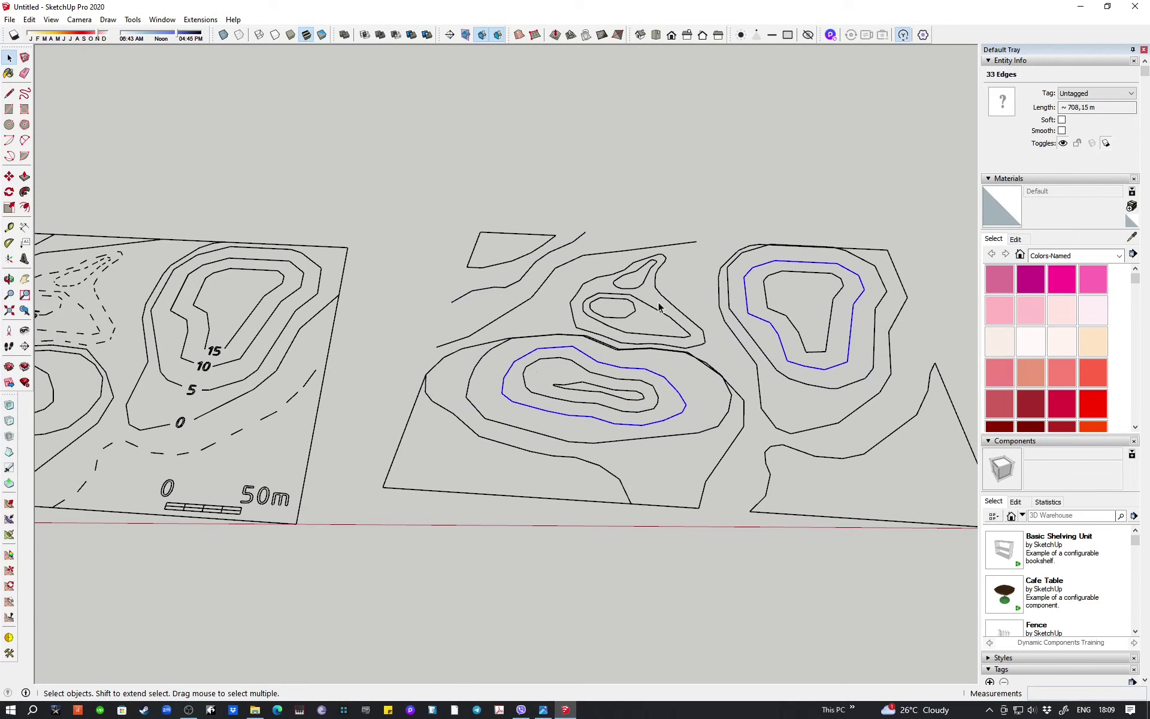
pyautogui.moveTo(659, 307); pyautogui.dragTo(578, 294, button='middle')
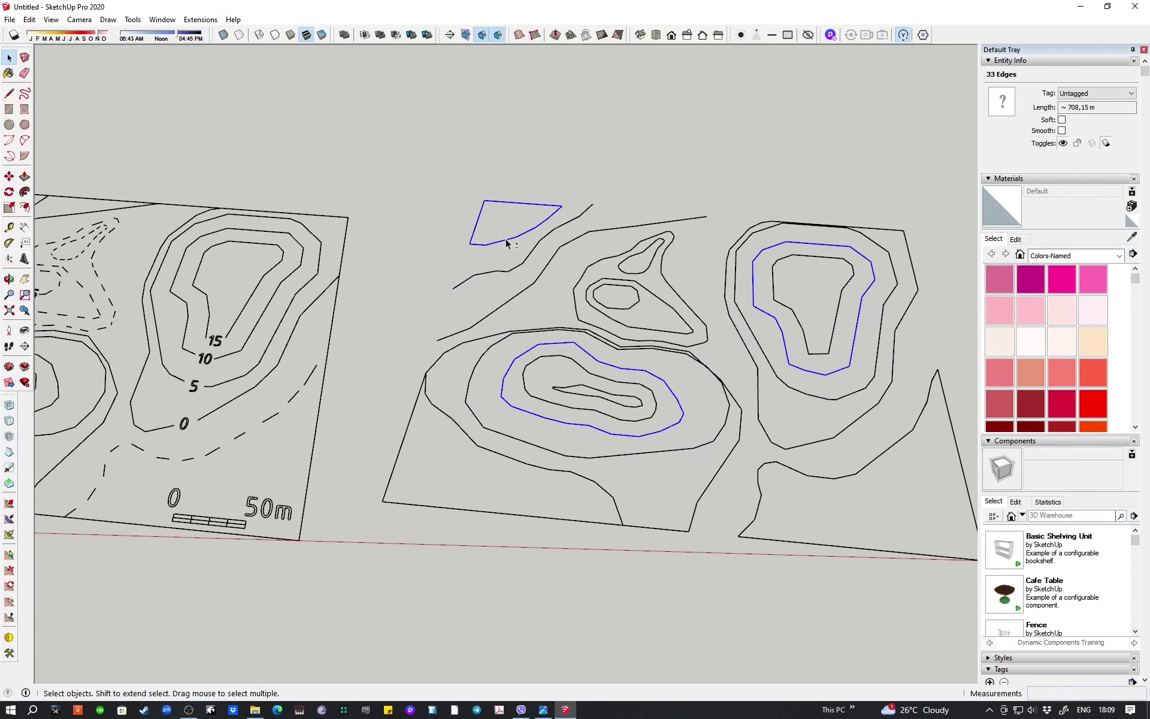
pyautogui.moveTo(579, 341); pyautogui.dragTo(570, 416, button='middle')
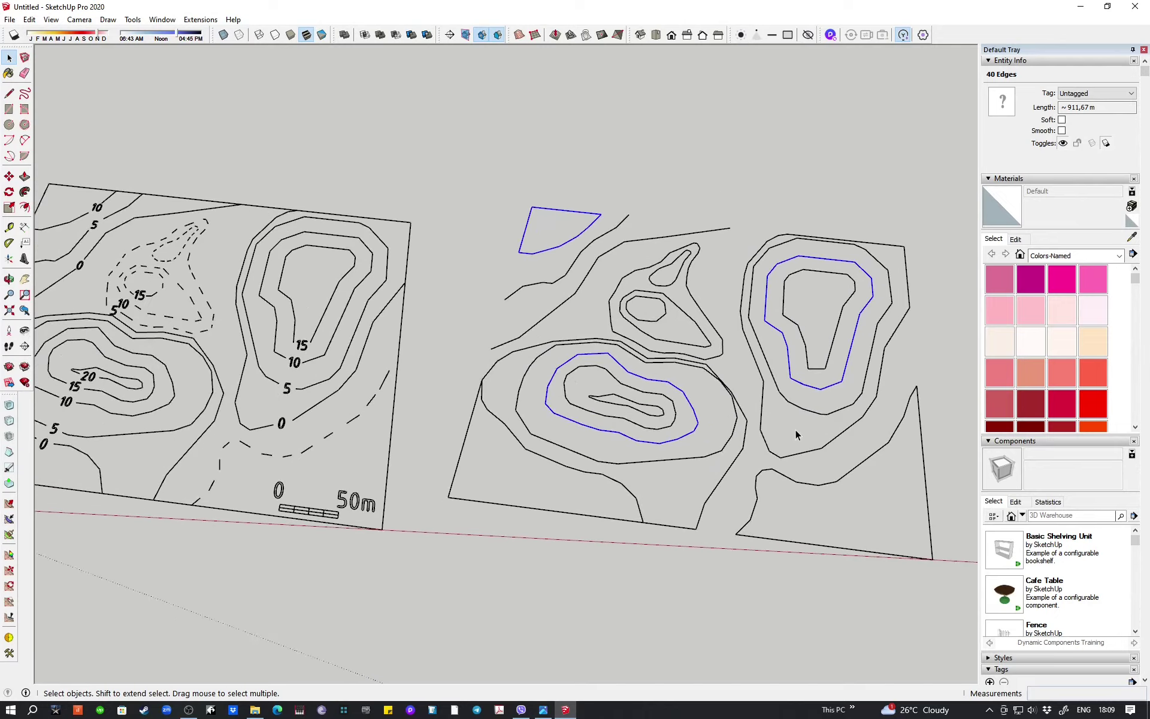
pyautogui.moveTo(796, 437); pyautogui.dragTo(300, 303, button='middle')
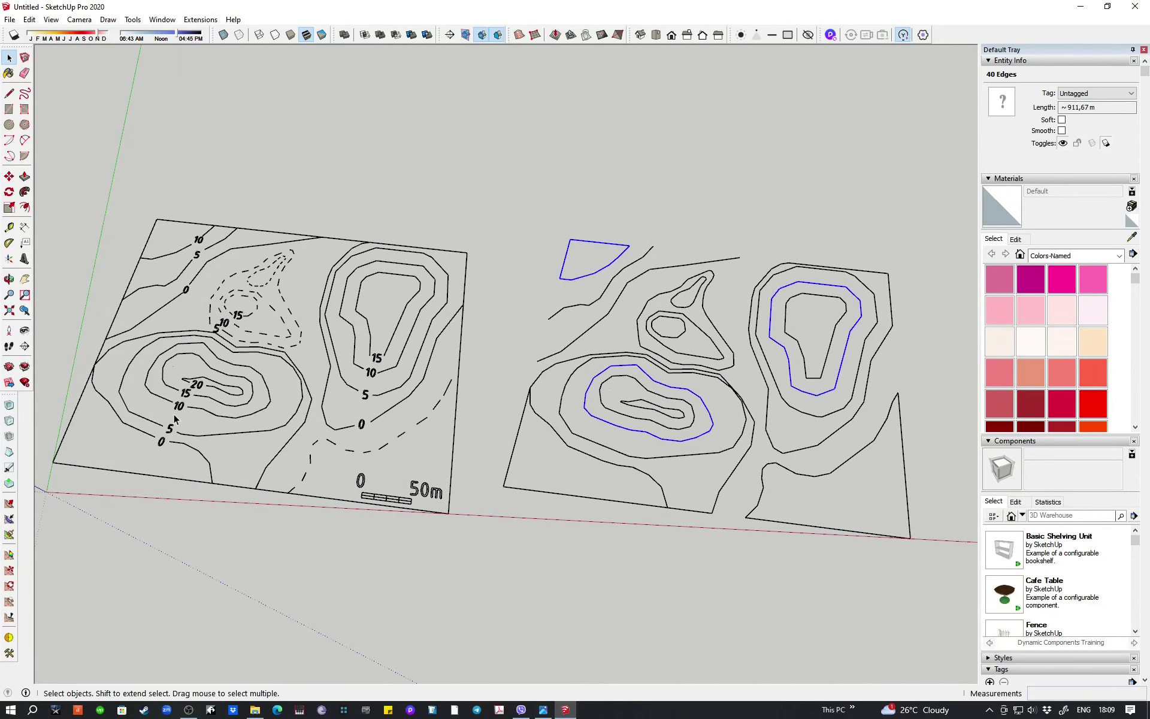
pyautogui.moveTo(450, 476); pyautogui.dragTo(663, 259, button='middle')
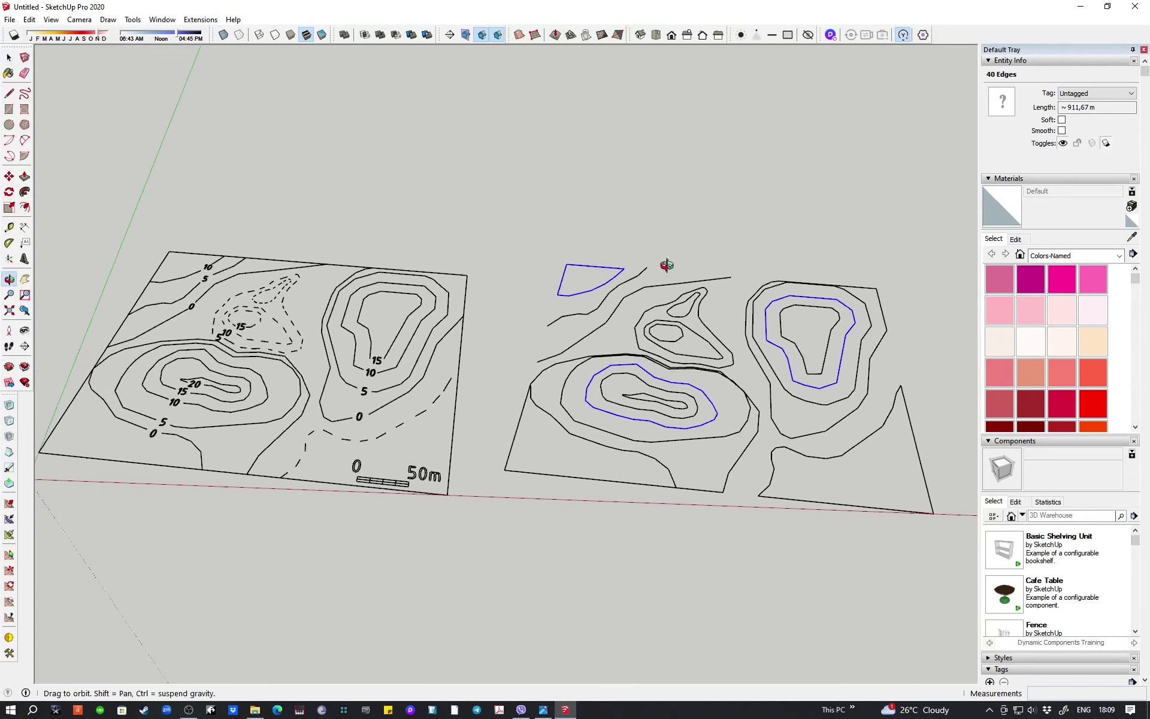
pyautogui.scroll(2, 714, 462)
pyautogui.moveTo(714, 462); pyautogui.dragTo(593, 368, button='middle')
pyautogui.moveTo(706, 364); pyautogui.dragTo(537, 366, button='middle')
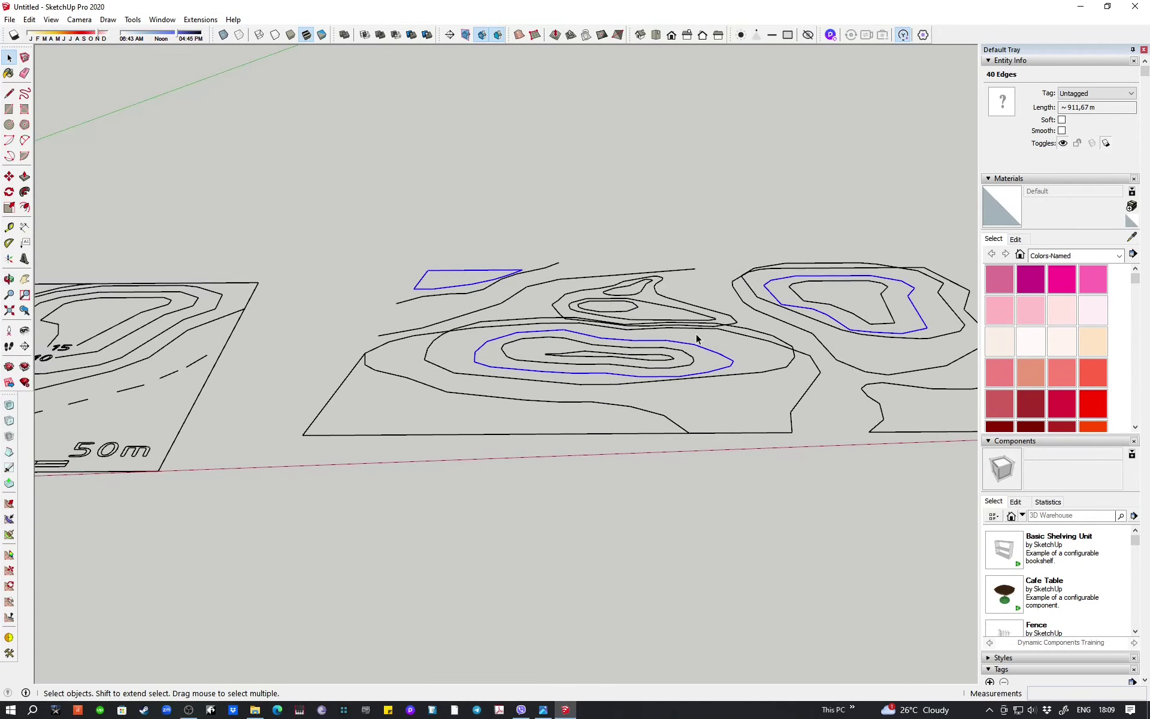
# - Lift the selected 10 m contours 10 m up the blue axis
pyautogui.press('m')
pyautogui.click(537, 365)
pyautogui.moveTo(547, 292); pyautogui.dragTo(544, 215, button='middle')
pyautogui.write('10')
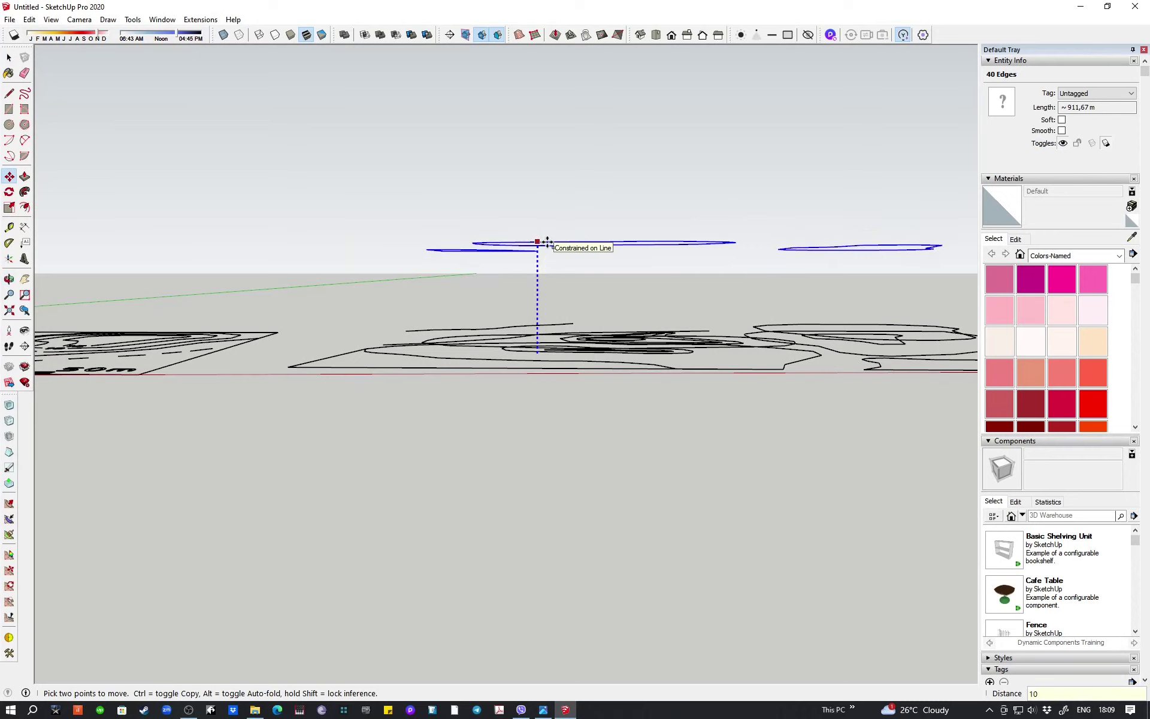
pyautogui.press('Return')
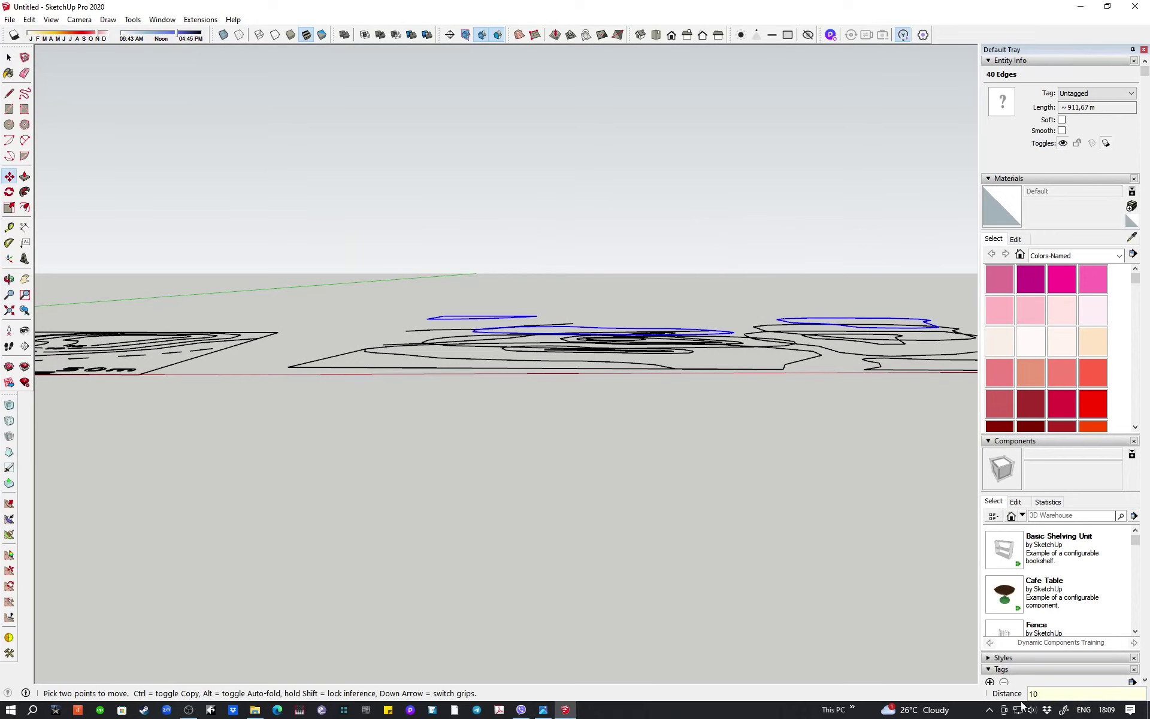
pyautogui.press('space')
pyautogui.moveTo(564, 371)
pyautogui.mouseDown(button='middle')
pyautogui.moveTo(565, 585)
pyautogui.moveTo(588, 551)
pyautogui.mouseUp(button='middle')
pyautogui.scroll(-2, 565, 585)
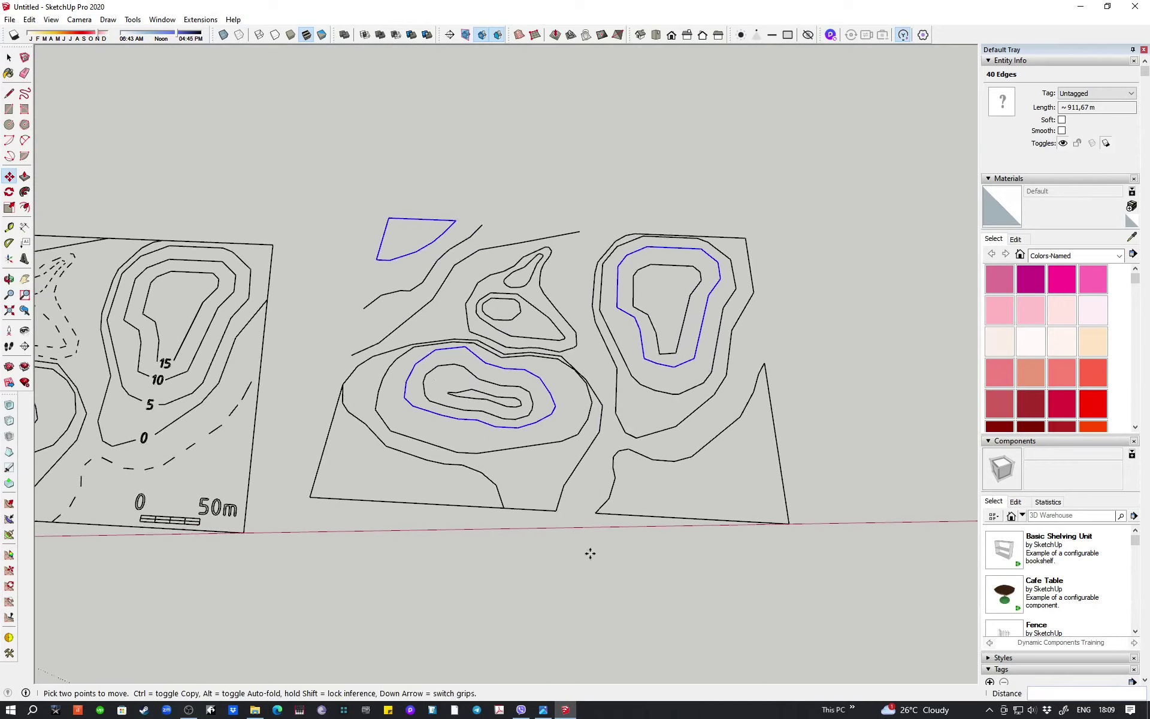
pyautogui.scroll(4, 417, 413)
# - Clear the selection and orbit onto the right contour group
pyautogui.click(400, 408)
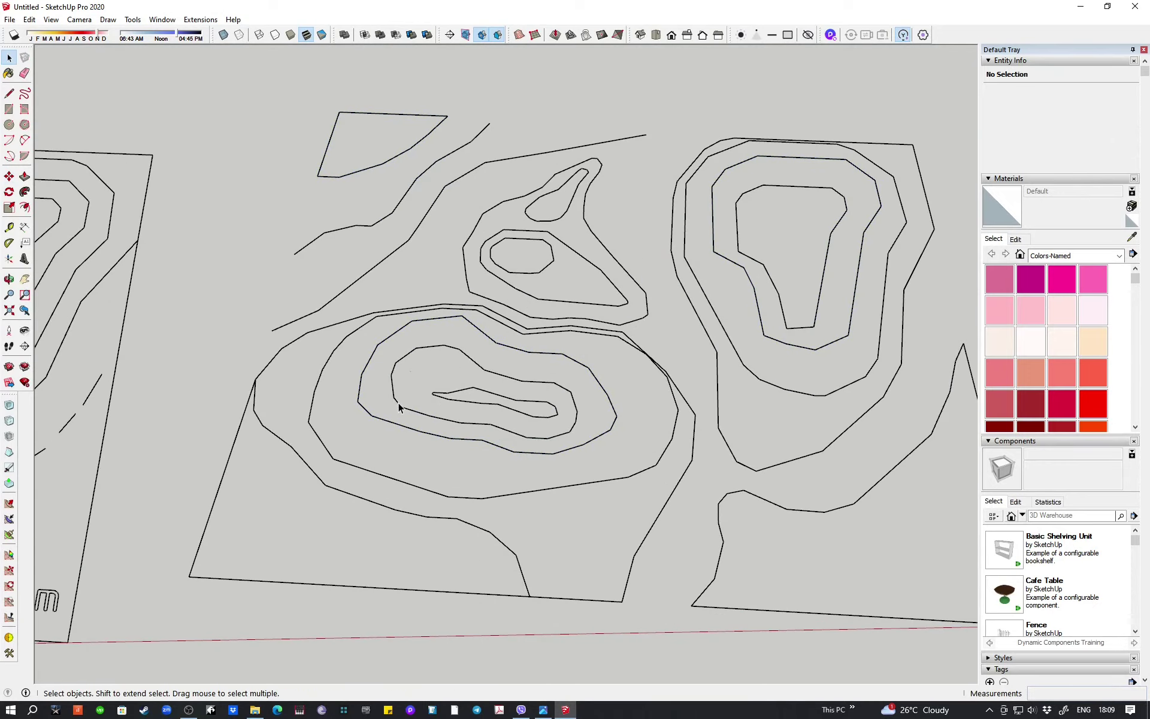
pyautogui.moveTo(771, 290)
pyautogui.mouseDown(button='middle')
pyautogui.moveTo(759, 174)
pyautogui.moveTo(740, 149)
pyautogui.moveTo(756, 290)
pyautogui.mouseUp(button='middle')
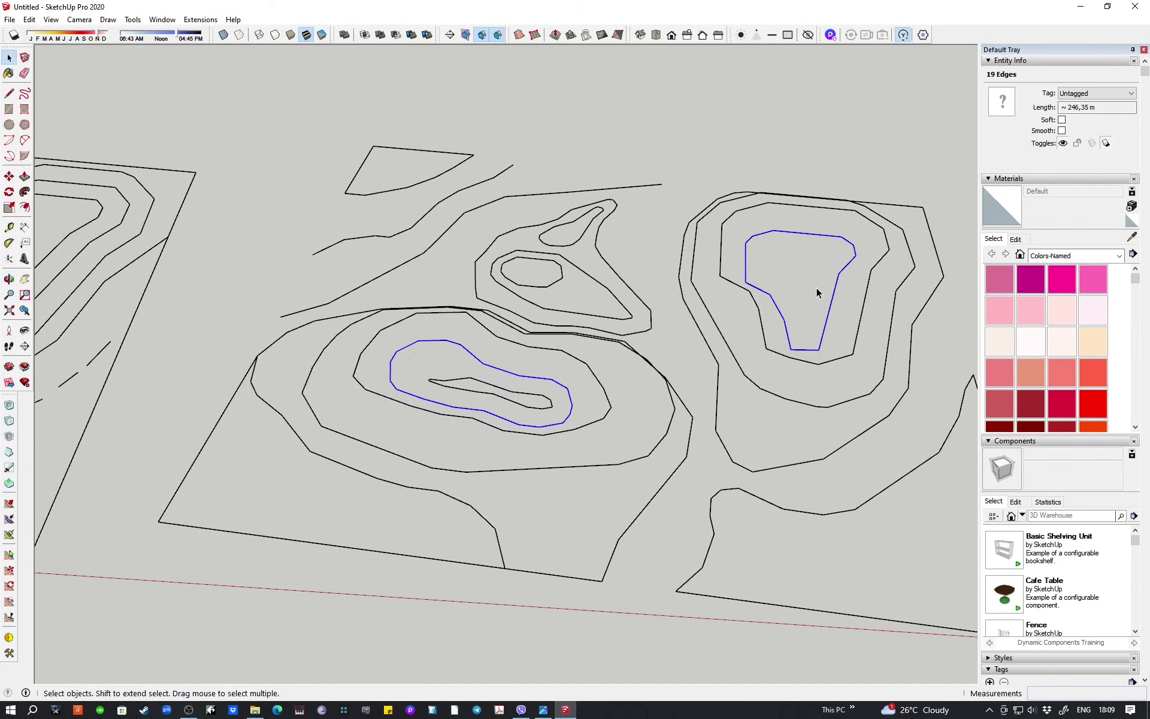
pyautogui.scroll(-2, 818, 293)
pyautogui.moveTo(252, 320); pyautogui.dragTo(135, 357, button='middle')
pyautogui.moveTo(757, 439)
pyautogui.mouseDown(button='middle')
pyautogui.moveTo(834, 282)
pyautogui.moveTo(717, 371)
pyautogui.mouseUp(button='middle')
# - Raise the 15 m contour loops 15 m and check them in Front view
pyautogui.press('m')
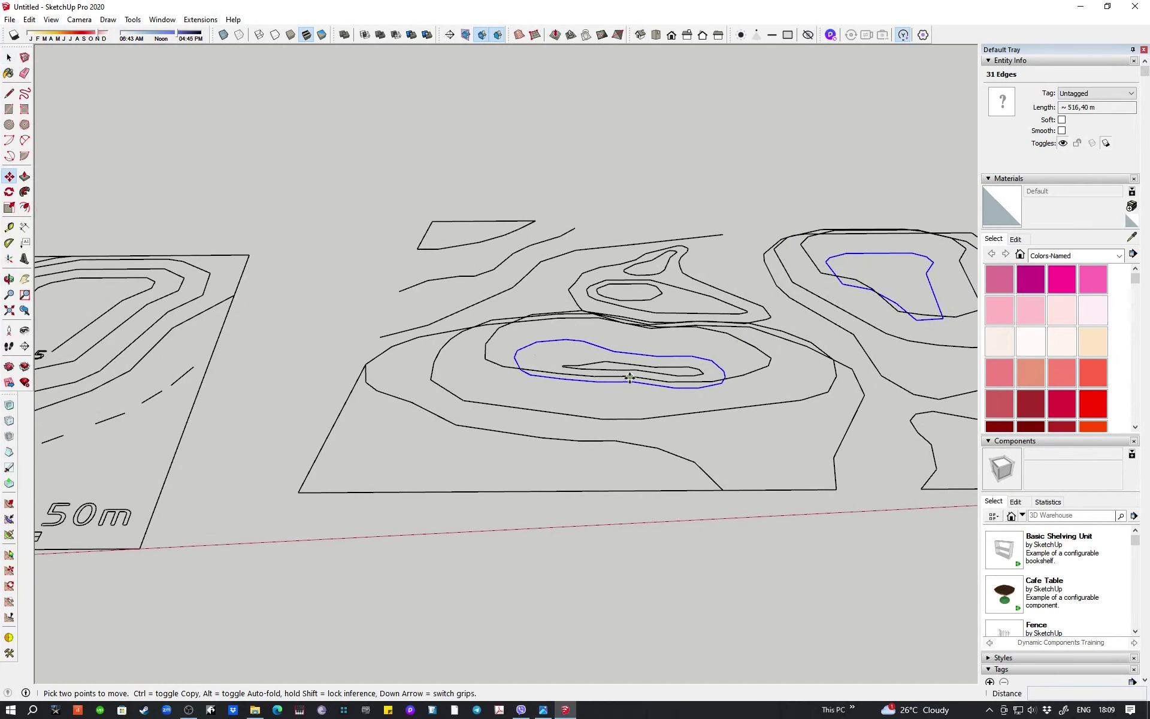
pyautogui.click(628, 384)
pyautogui.moveTo(627, 384)
pyautogui.mouseDown(button='middle')
pyautogui.moveTo(650, 275)
pyautogui.moveTo(638, 234)
pyautogui.mouseUp(button='middle')
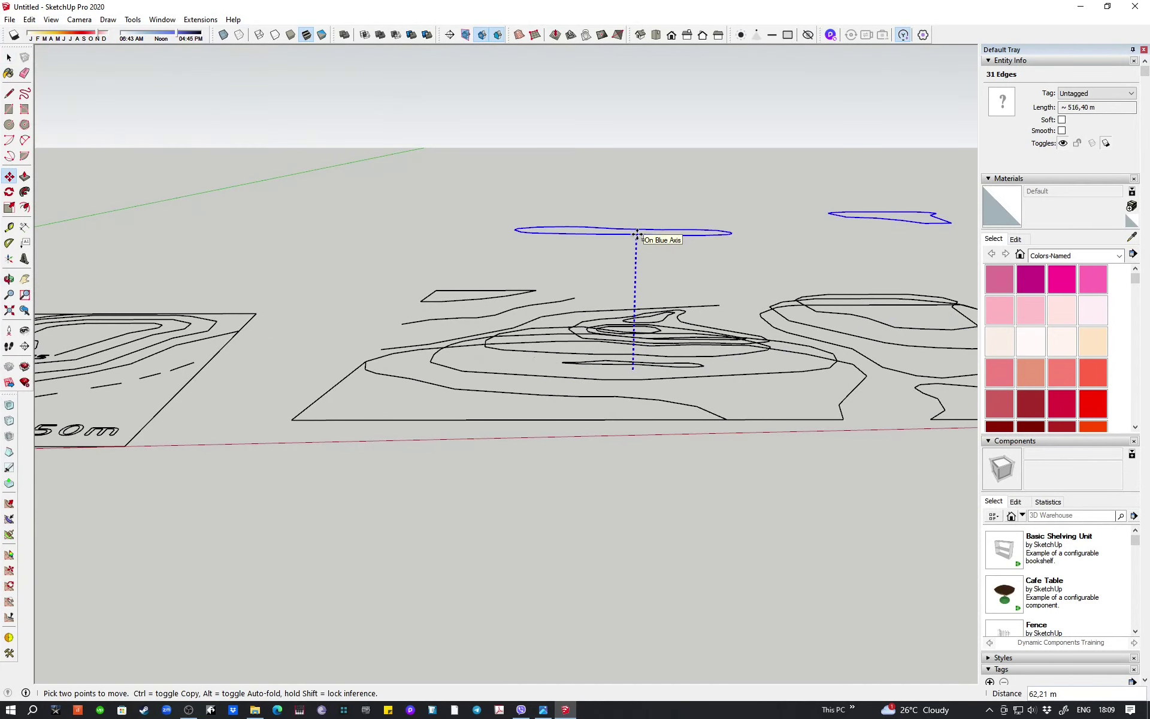
pyautogui.write('15')
pyautogui.press('Return')
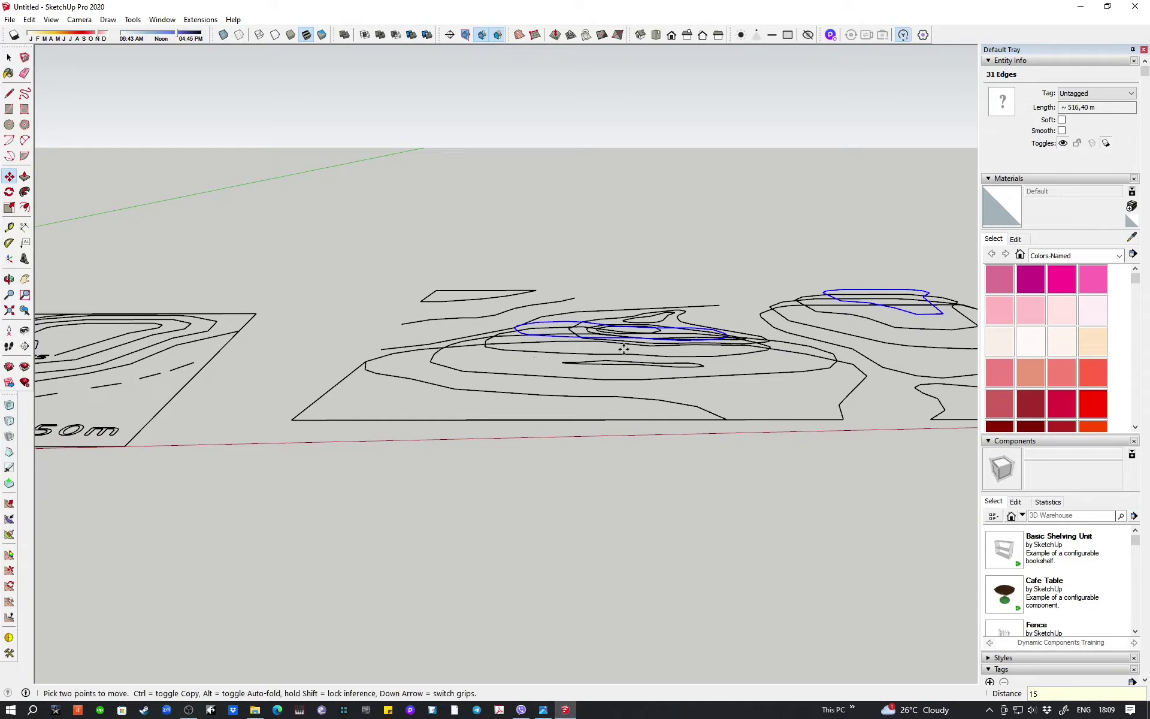
pyautogui.press('F2')
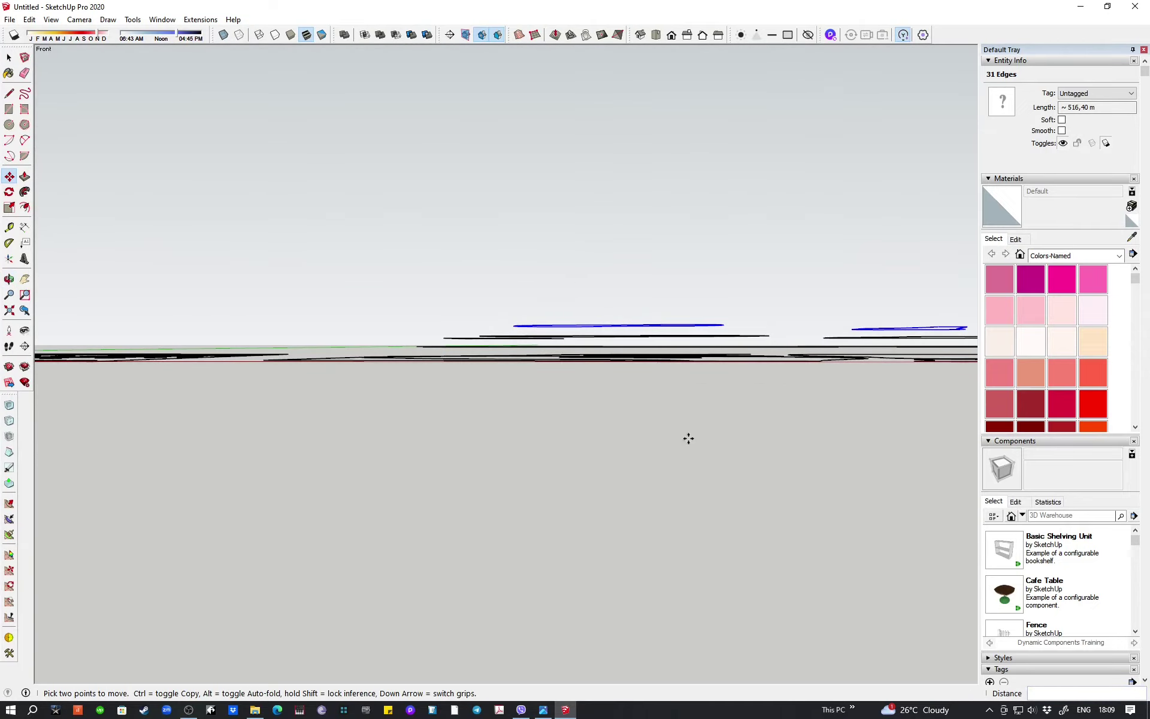
pyautogui.moveTo(689, 438); pyautogui.dragTo(539, 383, button='middle')
pyautogui.press('space')
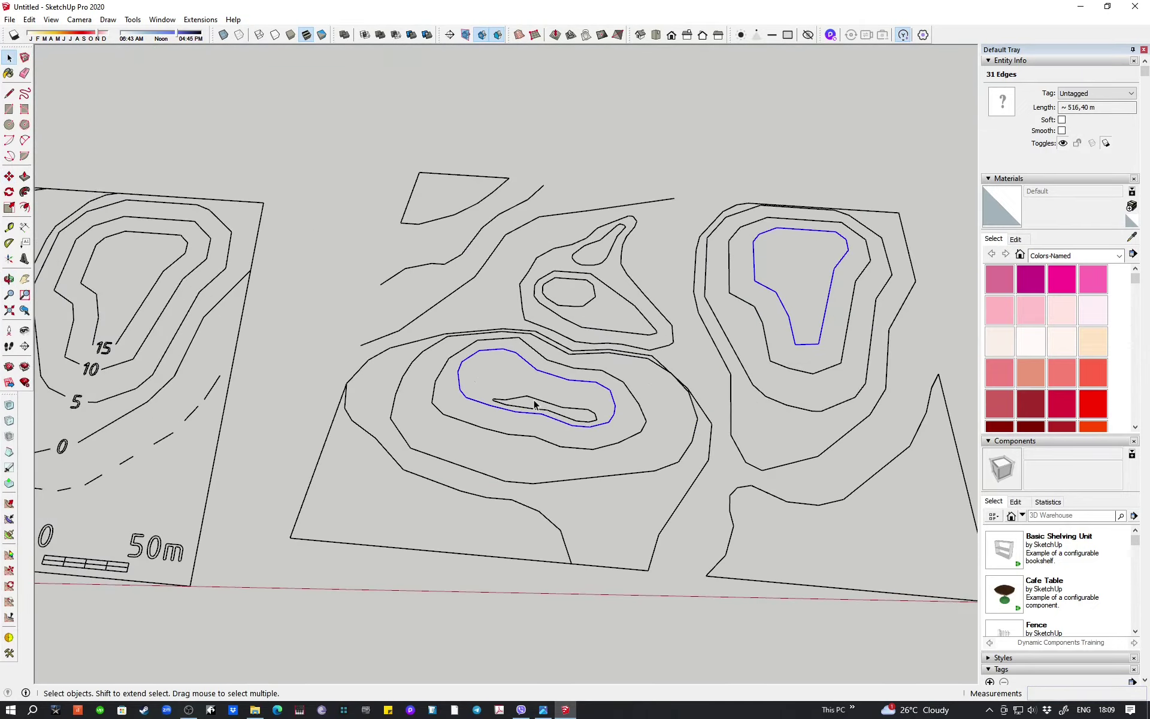
# - Lift the left hill's innermost contour loop 20 m up the blue axis, then deselect
pyautogui.scroll(-3, 731, 446)
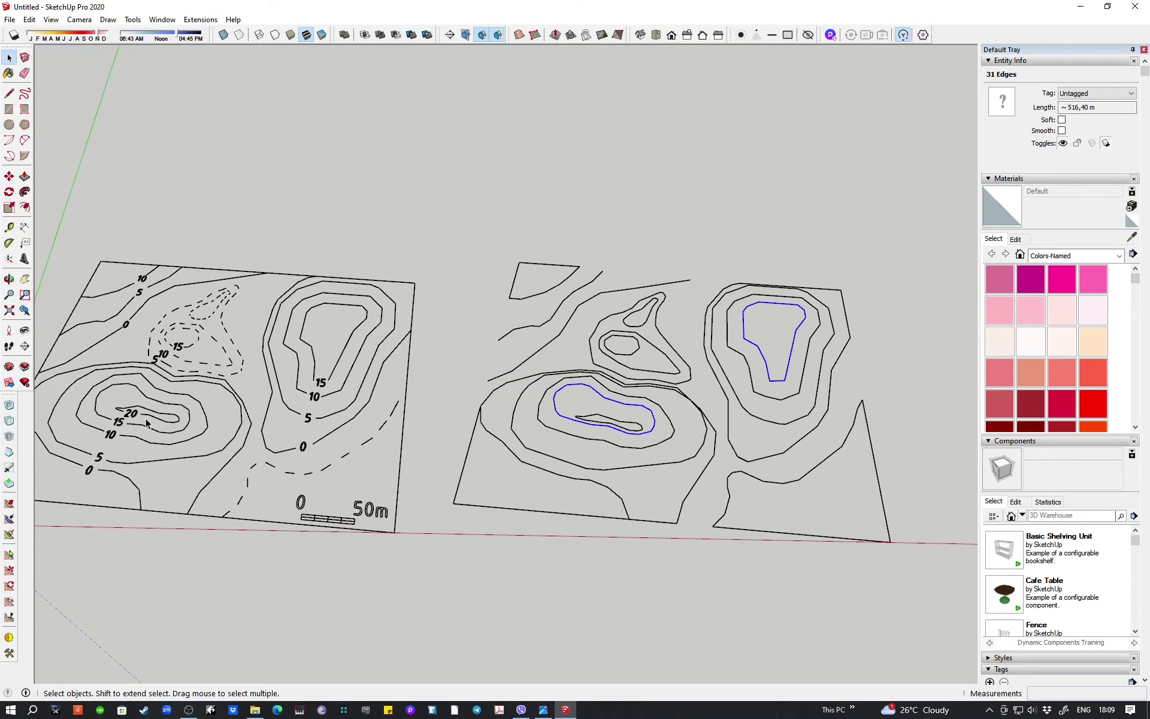
pyautogui.scroll(1, 596, 425)
pyautogui.scroll(2, 597, 427)
pyautogui.click(597, 427)
pyautogui.moveTo(597, 426)
pyautogui.mouseDown(button='middle')
pyautogui.moveTo(501, 244)
pyautogui.moveTo(601, 424)
pyautogui.moveTo(608, 268)
pyautogui.mouseUp(button='middle')
pyautogui.click(611, 449)
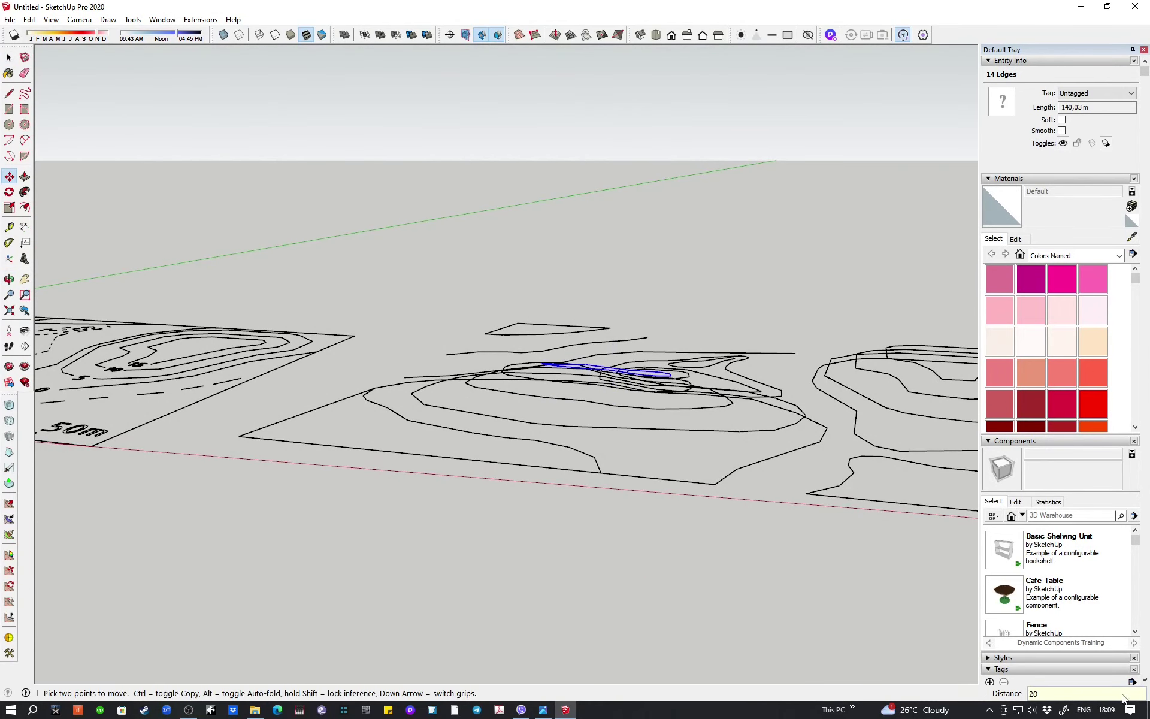
pyautogui.moveTo(677, 511)
pyautogui.mouseDown(button='middle')
pyautogui.moveTo(737, 415)
pyautogui.moveTo(801, 410)
pyautogui.moveTo(769, 533)
pyautogui.moveTo(551, 472)
pyautogui.moveTo(655, 524)
pyautogui.moveTo(716, 532)
pyautogui.moveTo(753, 496)
pyautogui.moveTo(634, 623)
pyautogui.mouseUp(button='middle')
pyautogui.press('space')
pyautogui.click(716, 532)
# - Select the contour loop around the teardrop and the lower-right contour loop
pyautogui.scroll(3, 411, 502)
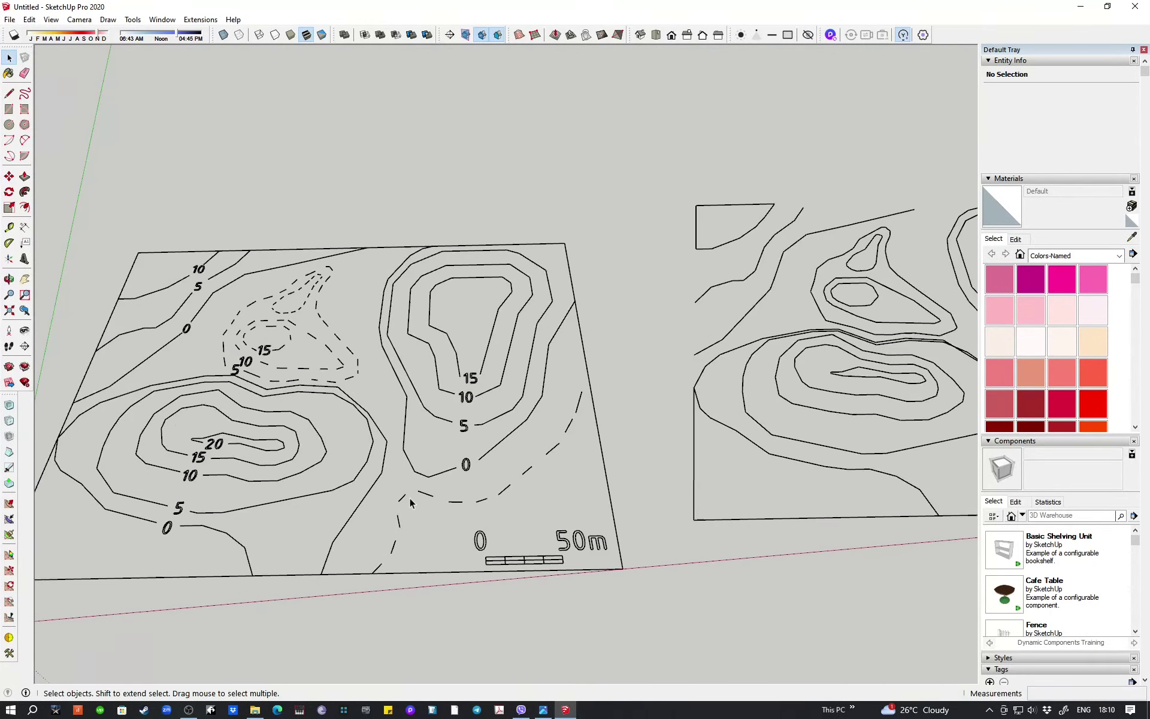
pyautogui.scroll(2, 258, 387)
pyautogui.scroll(1, 269, 393)
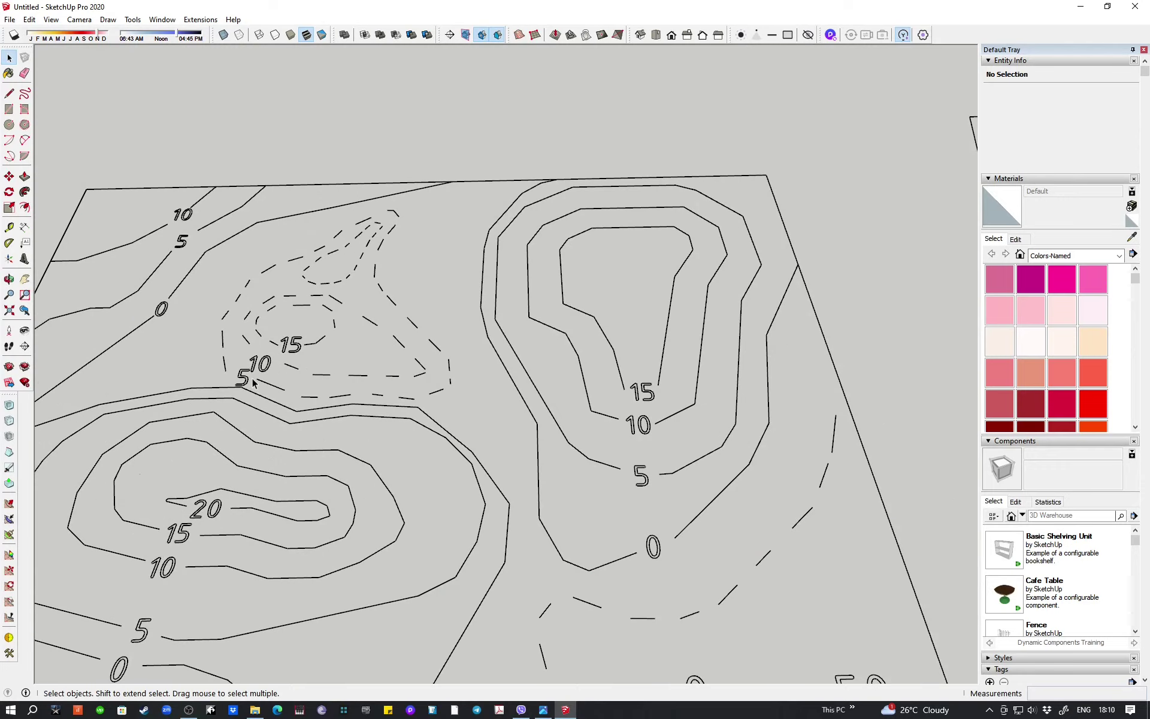
pyautogui.scroll(-2, 273, 308)
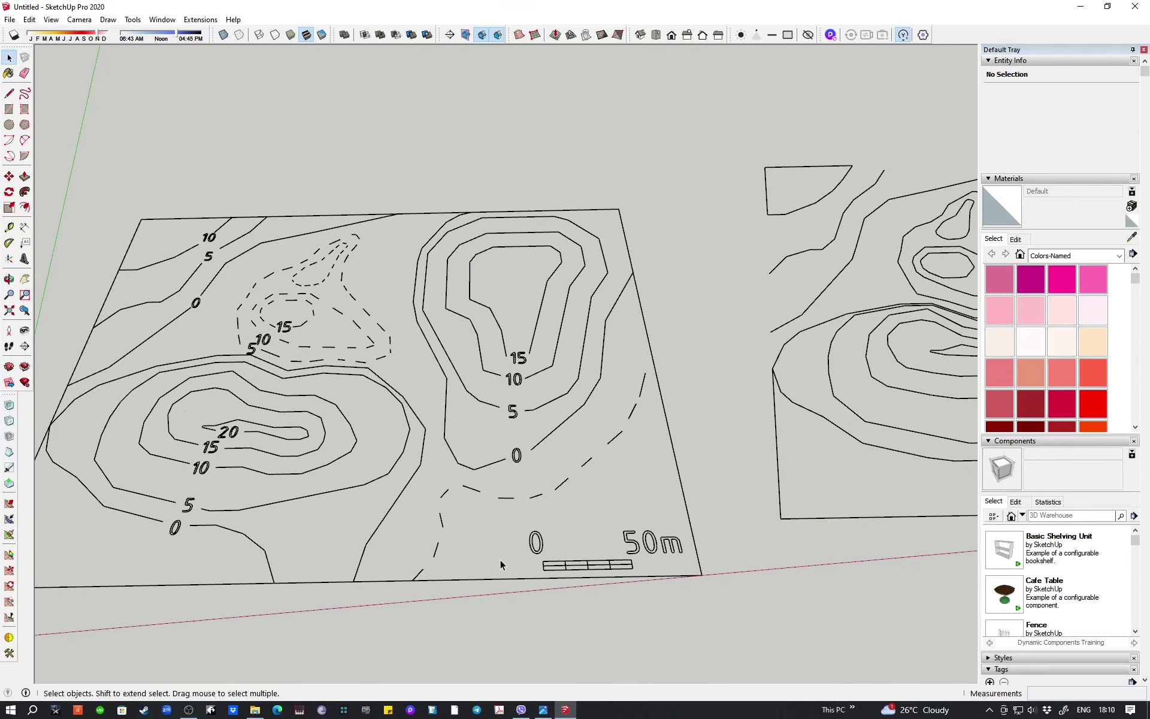
pyautogui.scroll(-3, 520, 500)
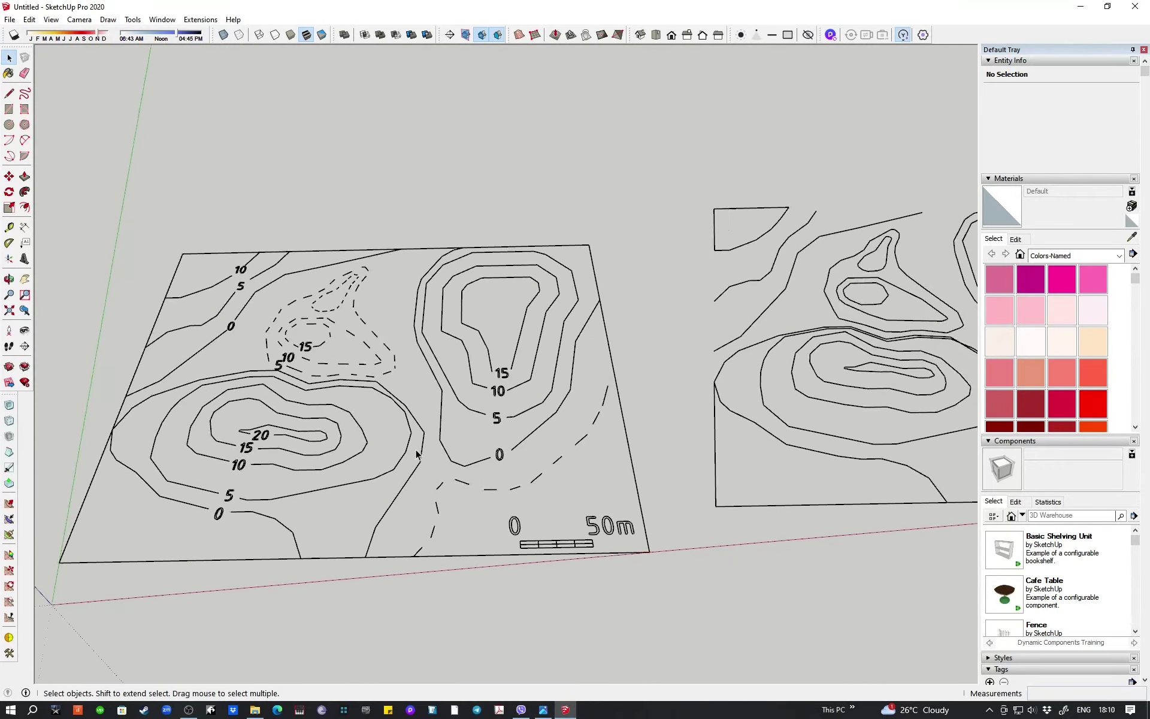
pyautogui.scroll(1, 666, 451)
pyautogui.scroll(3, 717, 346)
pyautogui.scroll(1, 693, 348)
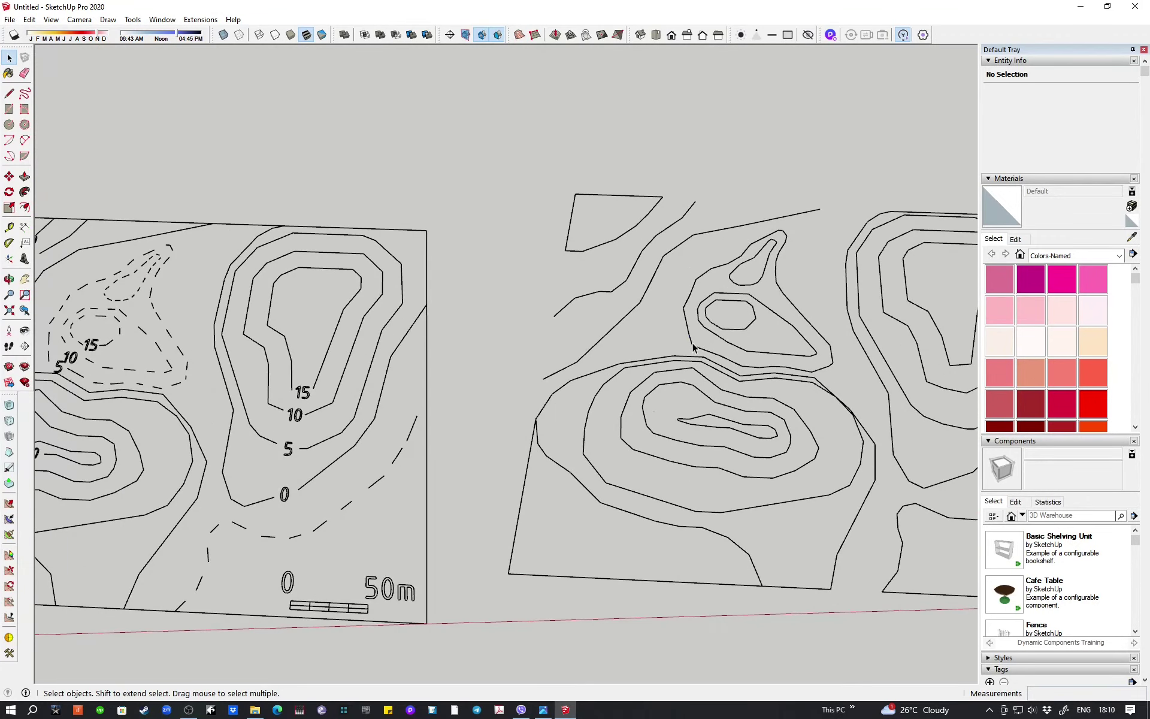
pyautogui.click(693, 347)
pyautogui.scroll(-2, 659, 341)
pyautogui.scroll(1, 621, 331)
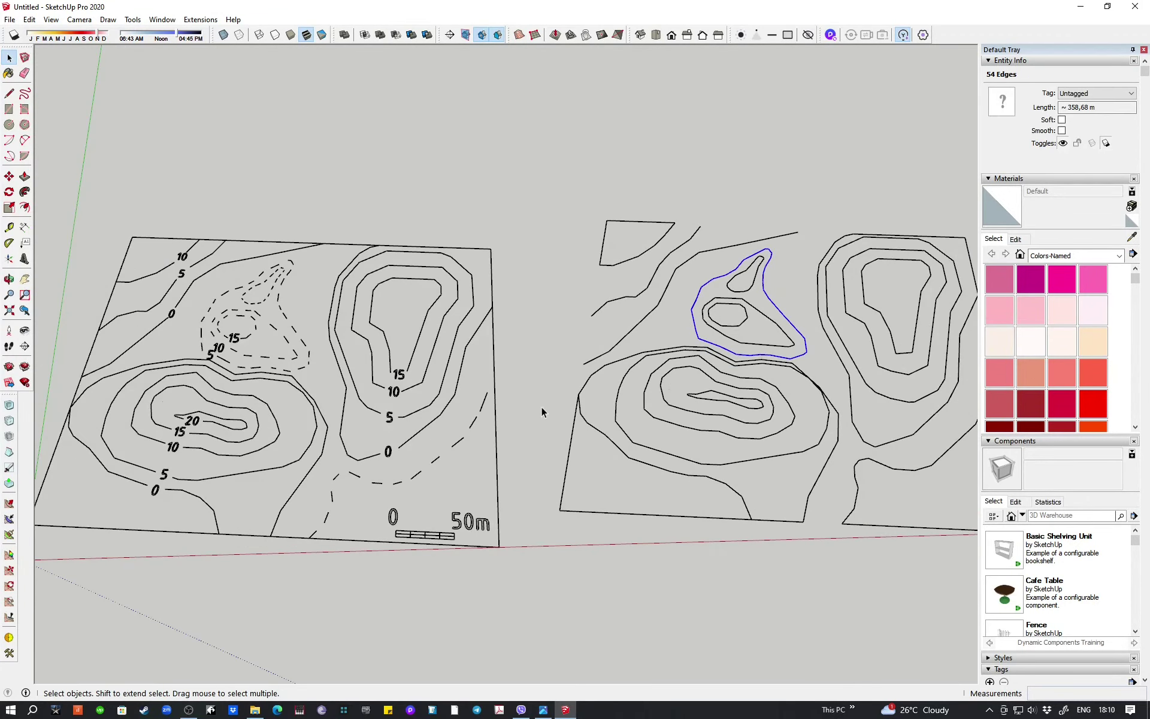
pyautogui.scroll(-2, 575, 414)
pyautogui.scroll(1, 807, 449)
pyautogui.keyDown('shift'); pyautogui.click(796, 447); pyautogui.keyUp('shift')
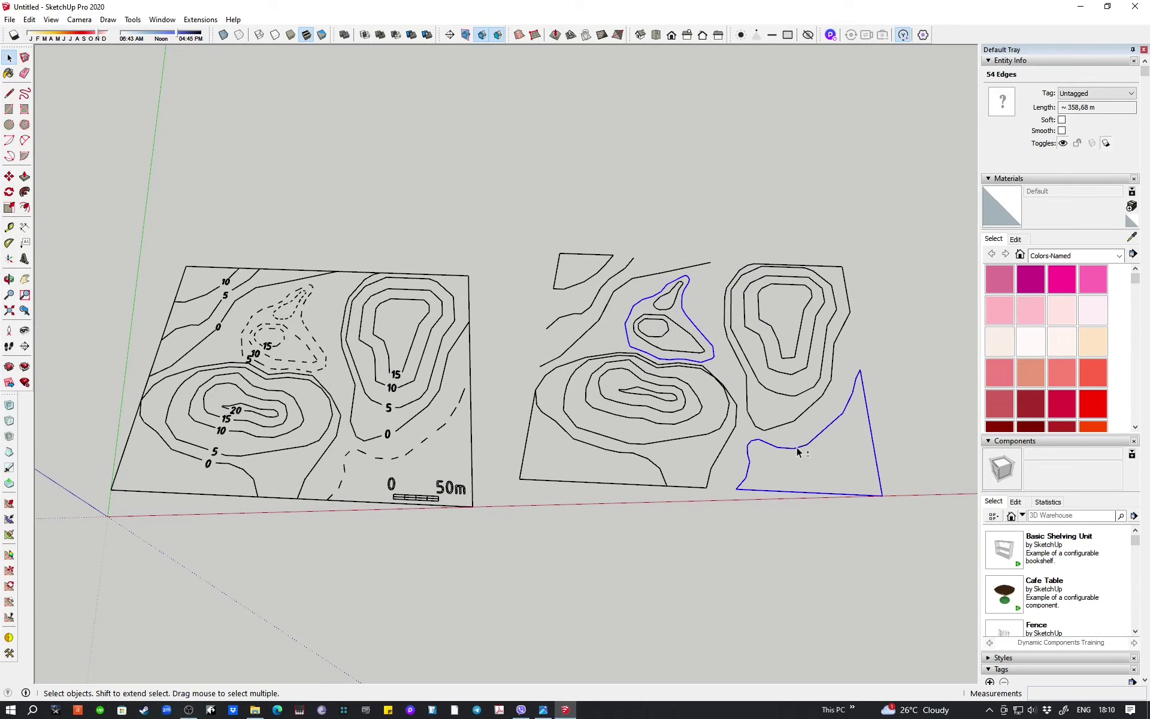
# - Raise both selected contour loops 5 m along the blue axis
pyautogui.moveTo(796, 447)
pyautogui.mouseDown(button='middle')
pyautogui.moveTo(821, 398)
pyautogui.moveTo(768, 396)
pyautogui.moveTo(673, 156)
pyautogui.moveTo(785, 454)
pyautogui.moveTo(809, 367)
pyautogui.moveTo(839, 403)
pyautogui.moveTo(797, 417)
pyautogui.moveTo(795, 346)
pyautogui.mouseUp(button='middle')
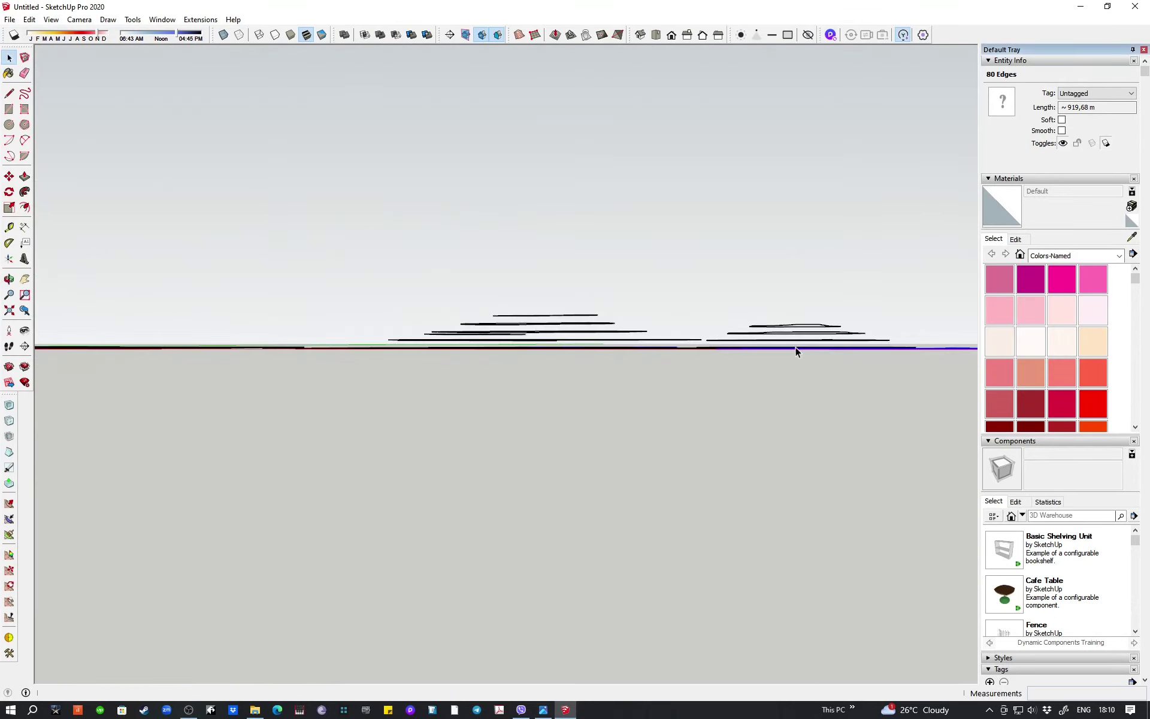
pyautogui.press('m')
pyautogui.click(762, 349)
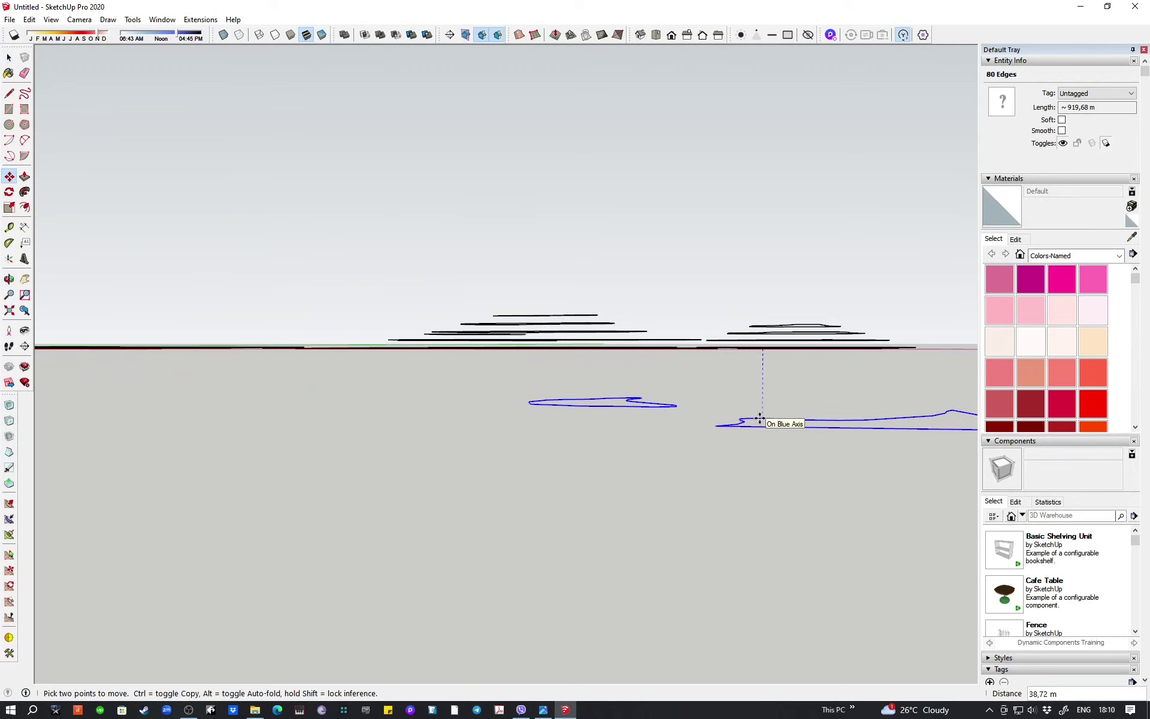
pyautogui.press('Return')
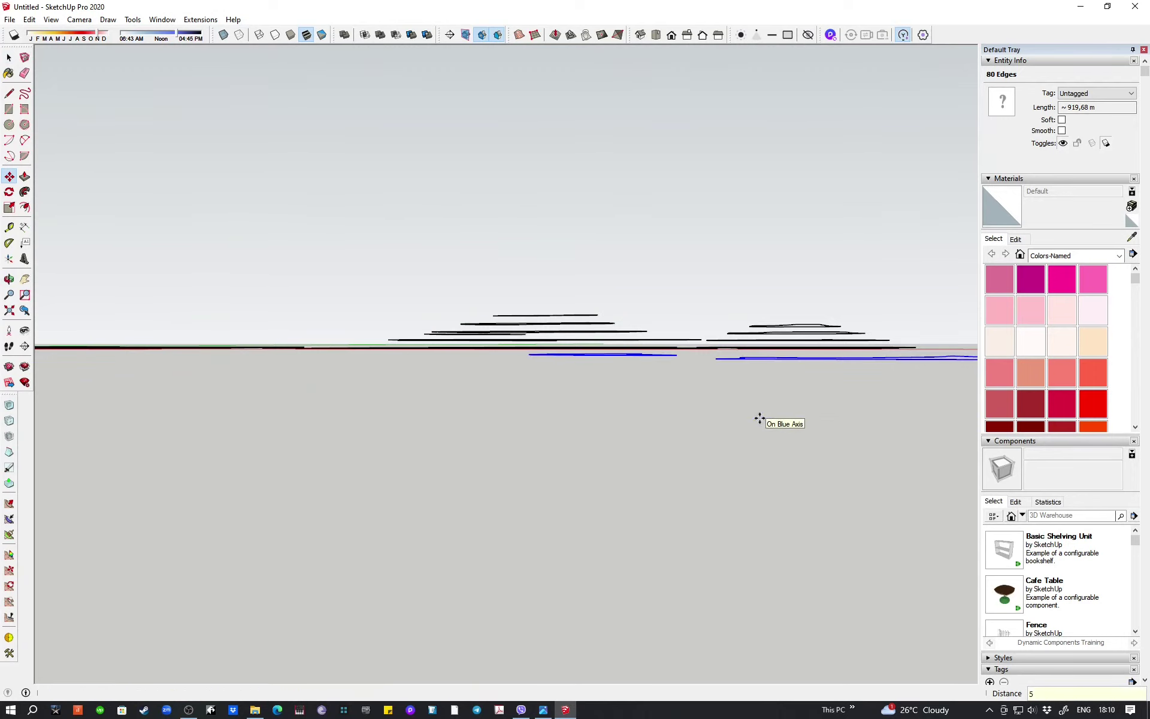
pyautogui.moveTo(596, 364)
pyautogui.mouseDown(button='middle')
pyautogui.moveTo(534, 545)
pyautogui.moveTo(544, 411)
pyautogui.moveTo(586, 532)
pyautogui.mouseUp(button='middle')
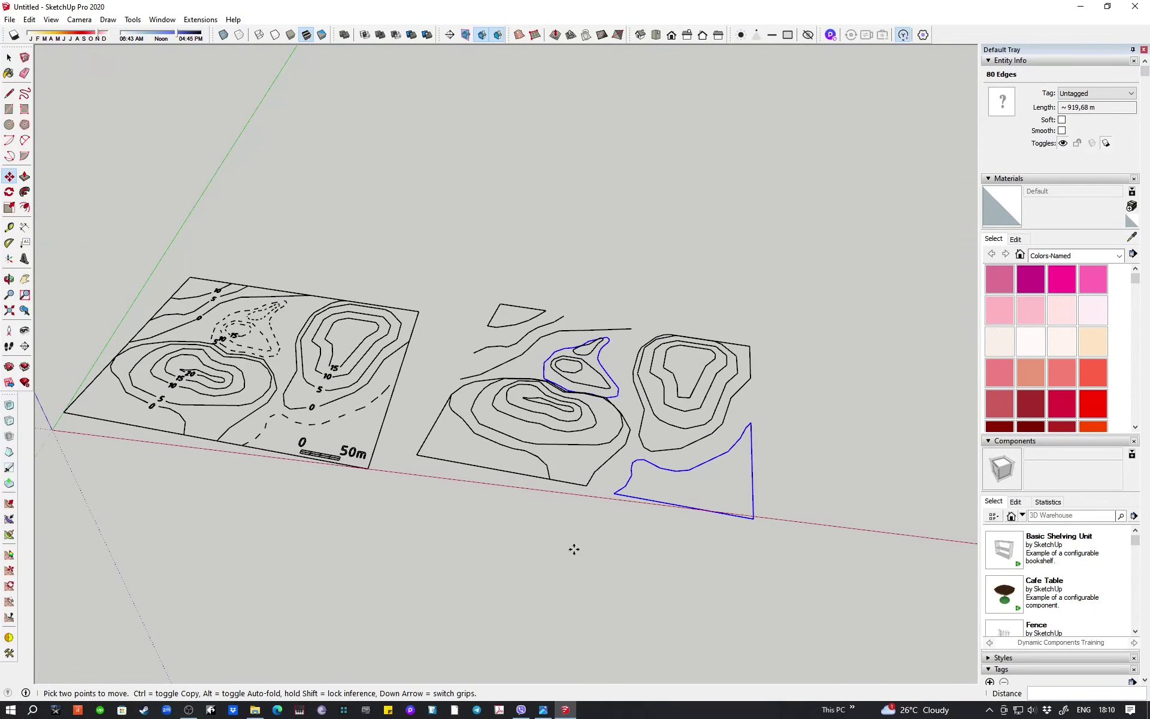
# - Select the loop around the small octagon and raise it 10 m
pyautogui.press('space')
pyautogui.click(490, 550)
pyautogui.scroll(3, 218, 377)
pyautogui.scroll(3, 218, 377)
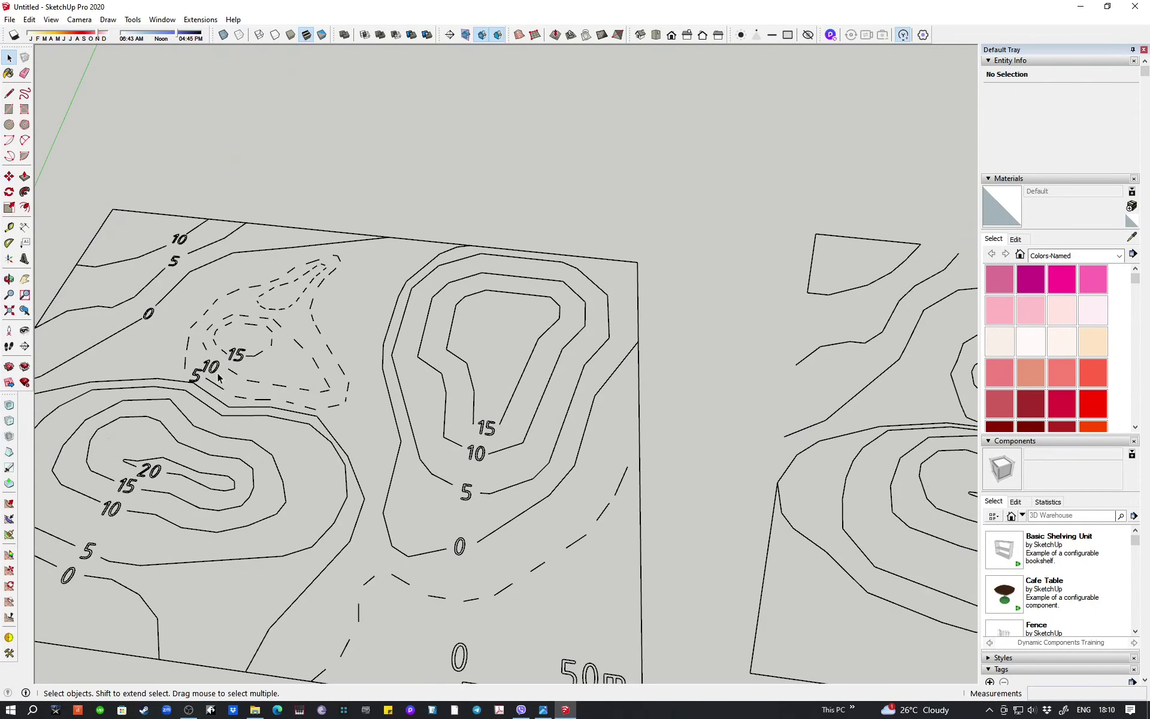
pyautogui.scroll(-4, 238, 341)
pyautogui.scroll(4, 760, 381)
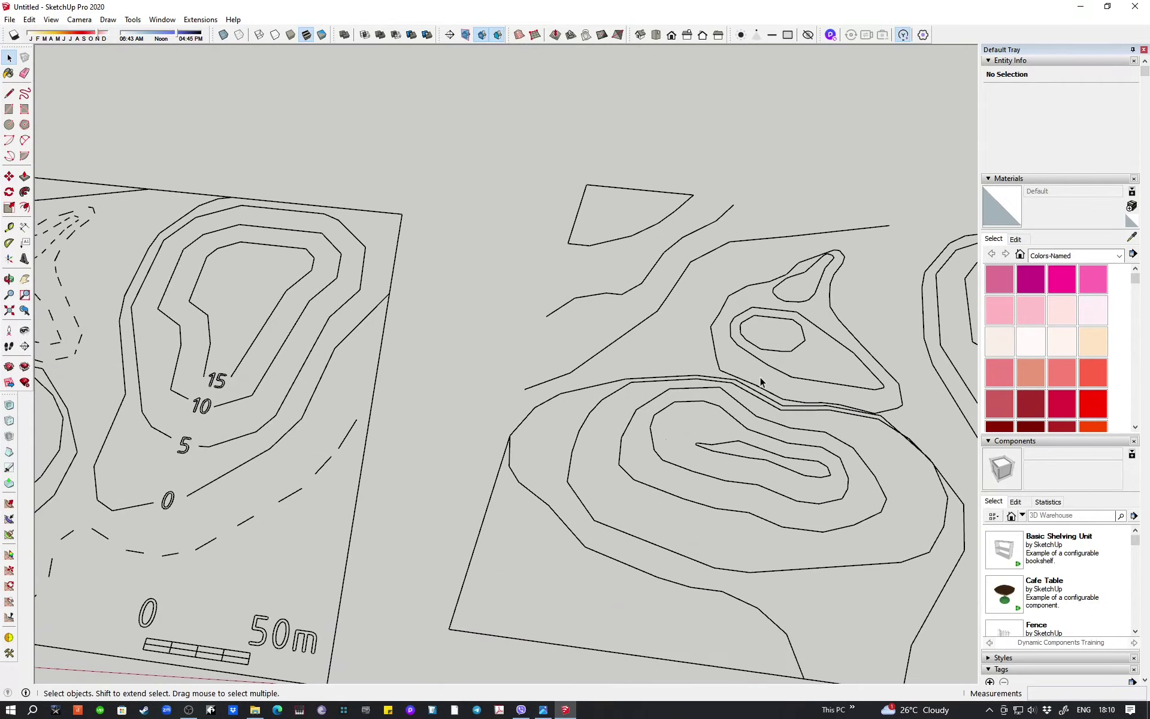
pyautogui.click(773, 371)
pyautogui.press('m')
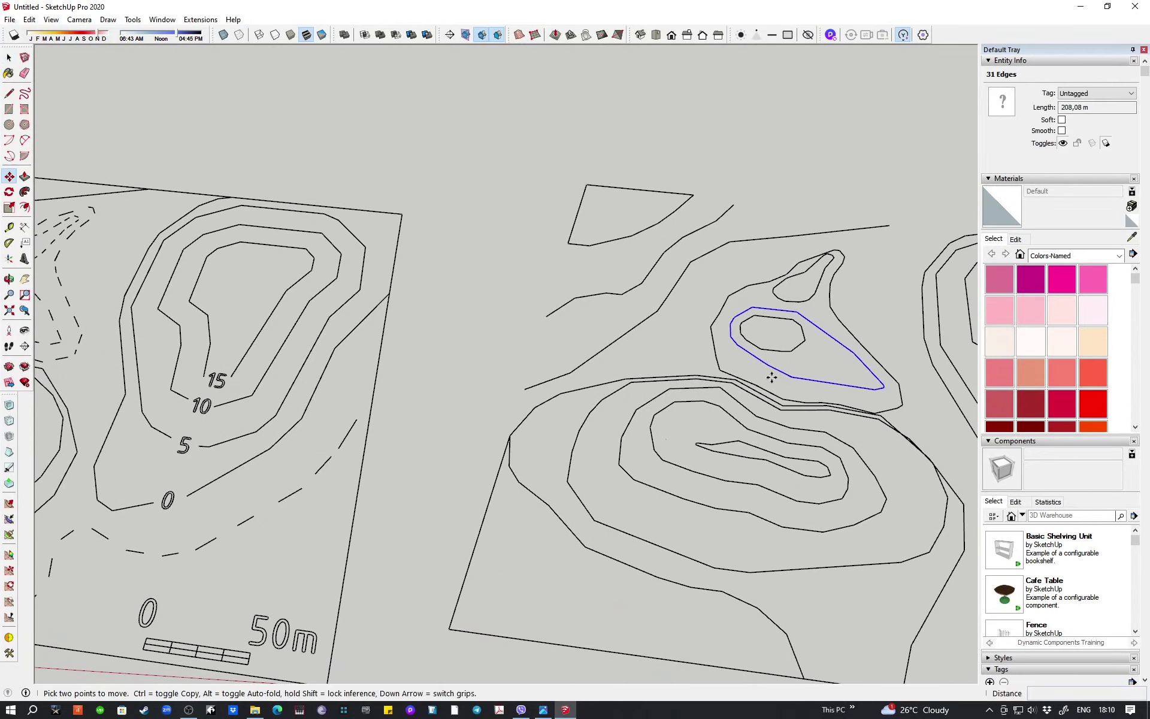
pyautogui.moveTo(777, 372)
pyautogui.mouseDown(button='middle')
pyautogui.moveTo(744, 713)
pyautogui.moveTo(768, 545)
pyautogui.mouseUp(button='middle')
pyautogui.write('1')
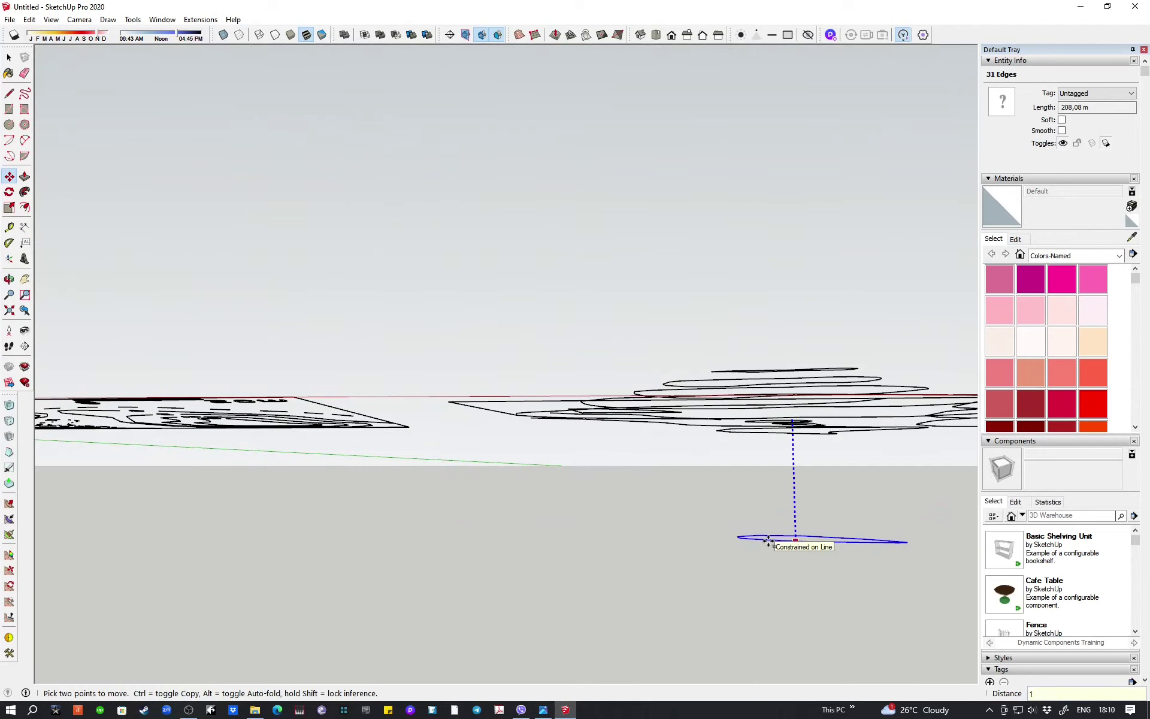
pyautogui.write('0')
pyautogui.press('Return')
# - Return to a near-top view and pick a point on the teardrop contour
pyautogui.moveTo(735, 457); pyautogui.dragTo(703, 174, button='middle')
pyautogui.scroll(5, 699, 372)
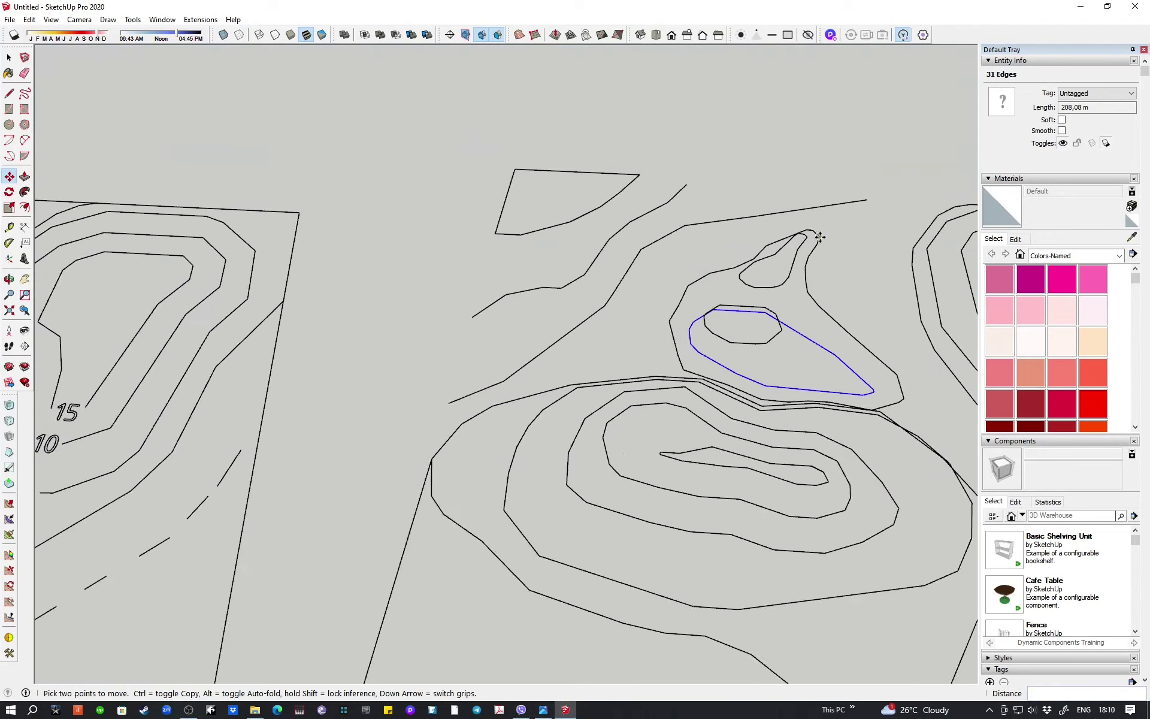
pyautogui.press('space')
pyautogui.scroll(-5, 810, 378)
pyautogui.scroll(1, 329, 400)
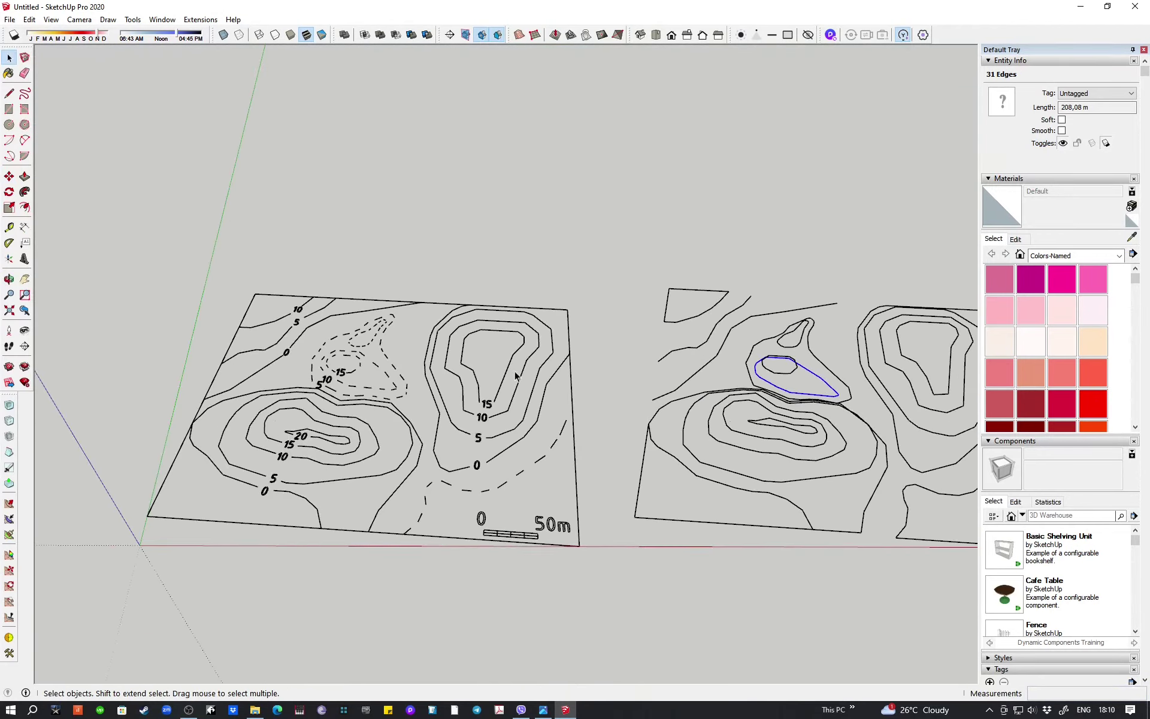
pyautogui.scroll(4, 329, 400)
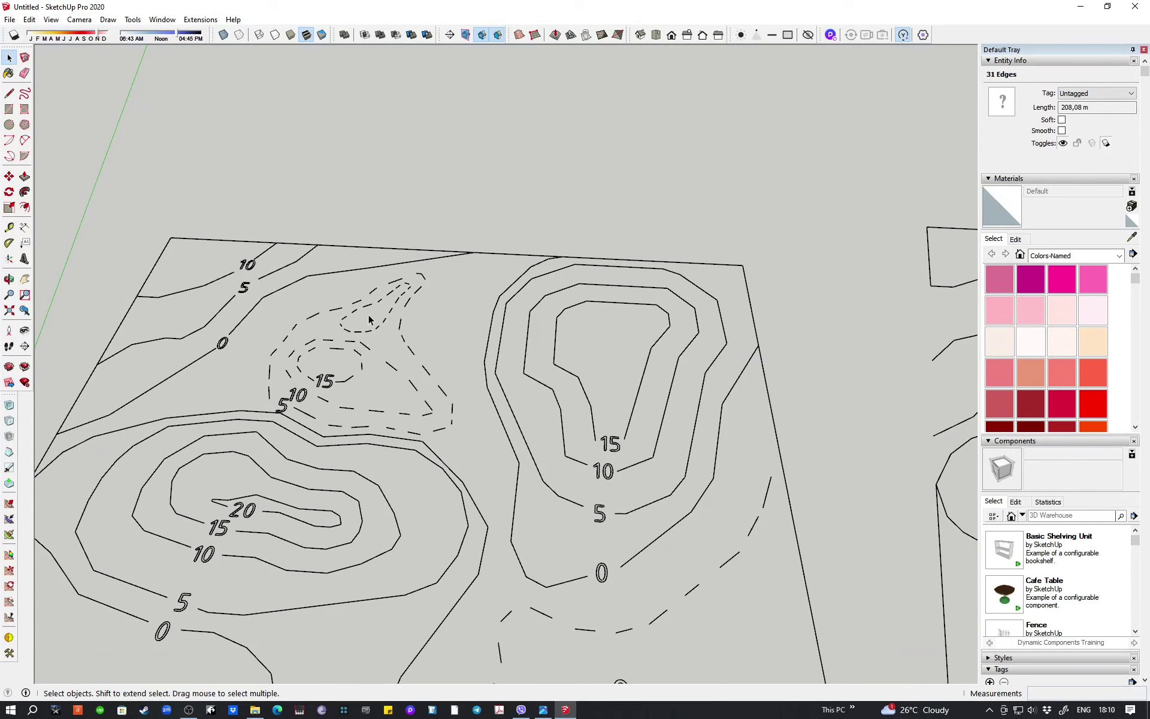
pyautogui.scroll(-2, 367, 296)
pyautogui.scroll(-2, 336, 287)
pyautogui.scroll(5, 791, 328)
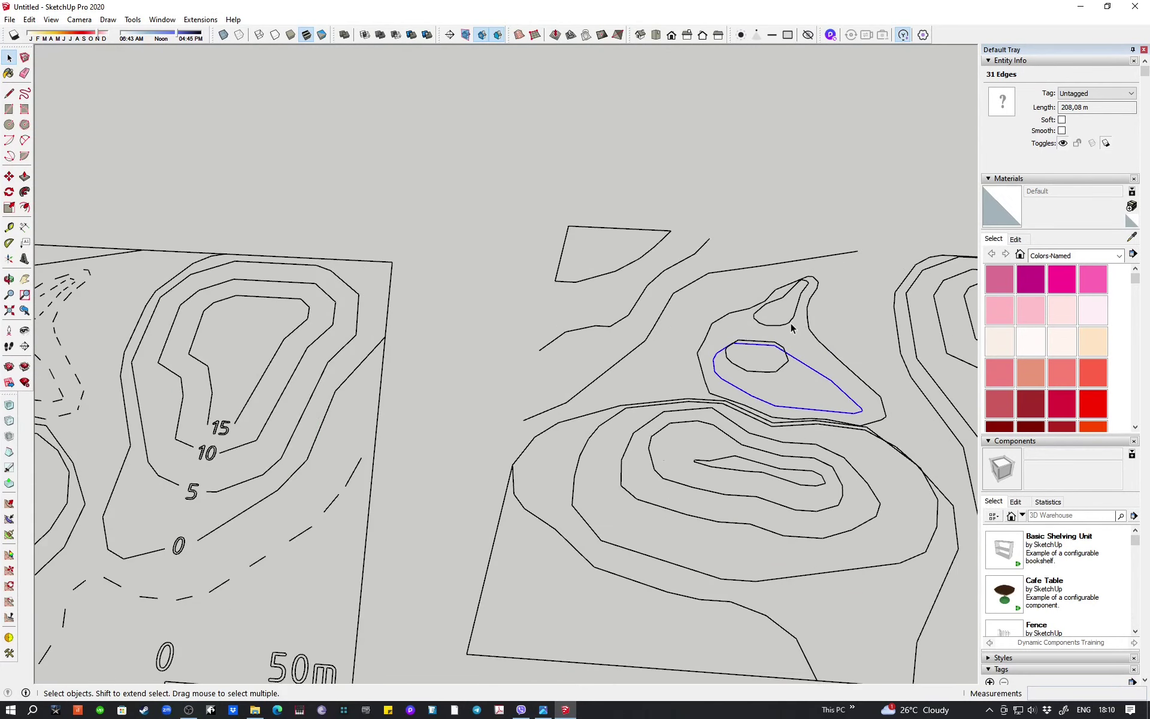
pyautogui.click(788, 324)
# - Orbit to check the heights, then select the small octagon contour
pyautogui.moveTo(788, 324); pyautogui.dragTo(796, 150, button='middle')
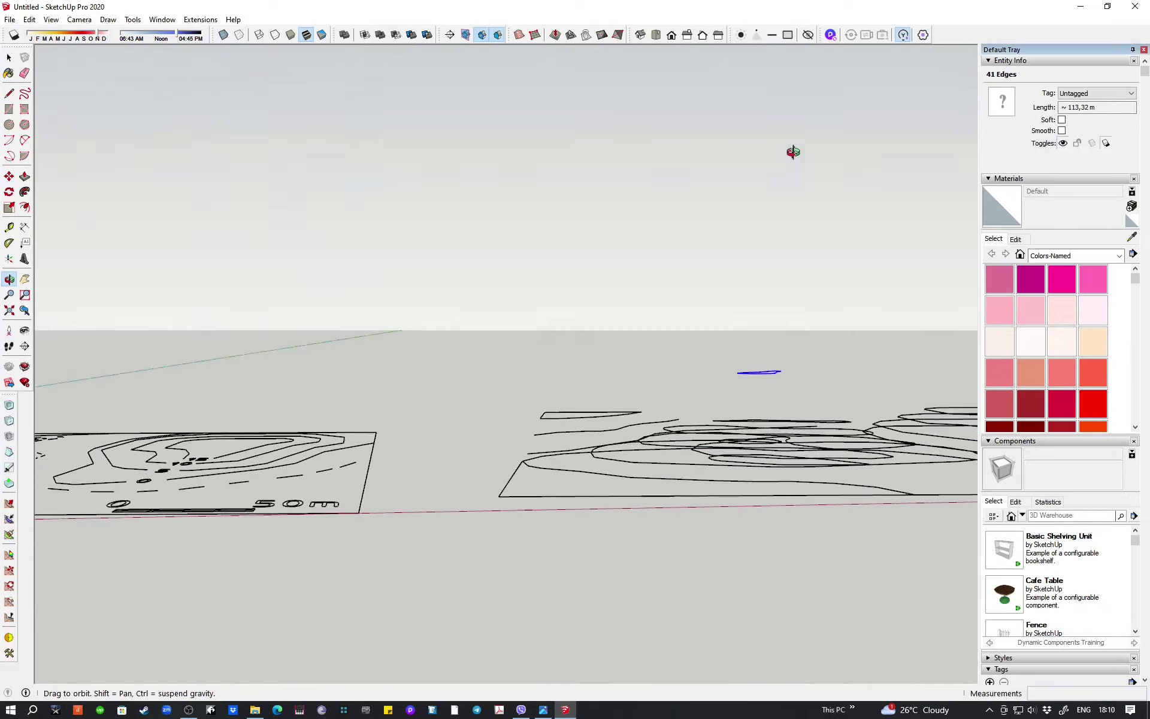
pyautogui.moveTo(703, 531)
pyautogui.mouseDown(button='middle')
pyautogui.moveTo(758, 523)
pyautogui.moveTo(719, 488)
pyautogui.mouseUp(button='middle')
pyautogui.scroll(3, 680, 454)
pyautogui.press('space')
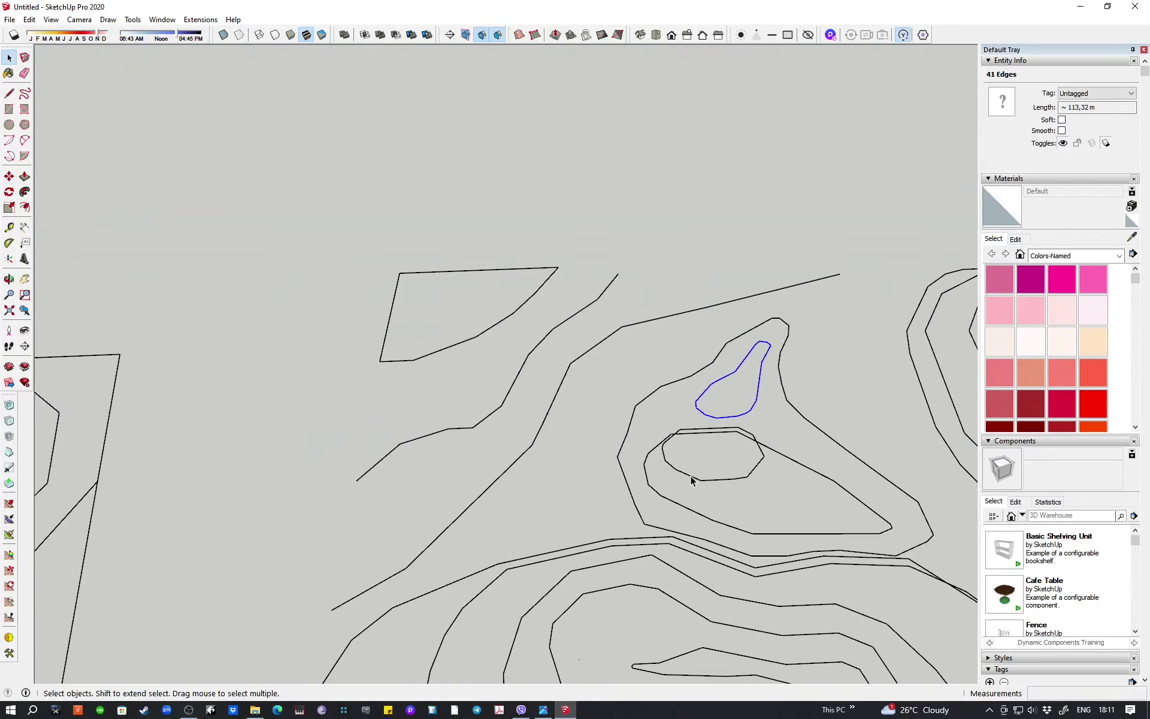
pyautogui.click(692, 479)
pyautogui.scroll(-2, 900, 418)
pyautogui.scroll(-3, 900, 418)
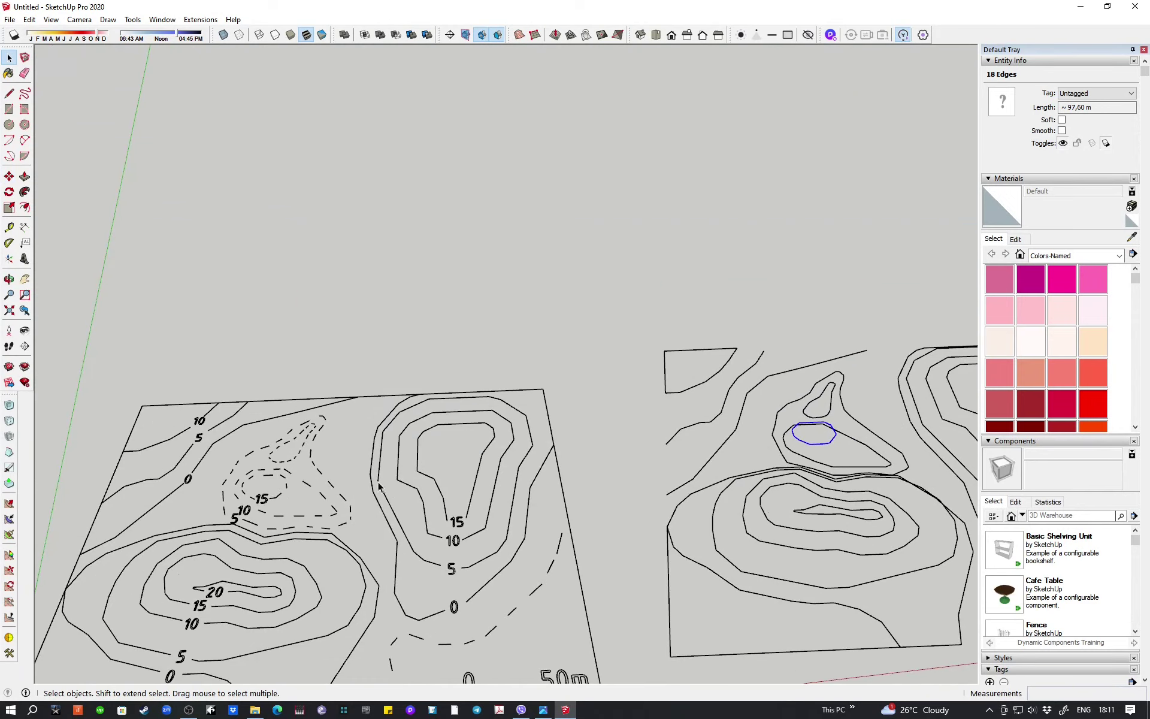
pyautogui.scroll(3, 817, 484)
# - Raise the octagon contour 15 m up the blue axis and clear the selection
pyautogui.press('m')
pyautogui.moveTo(797, 484); pyautogui.dragTo(801, 180, button='middle')
pyautogui.write('15')
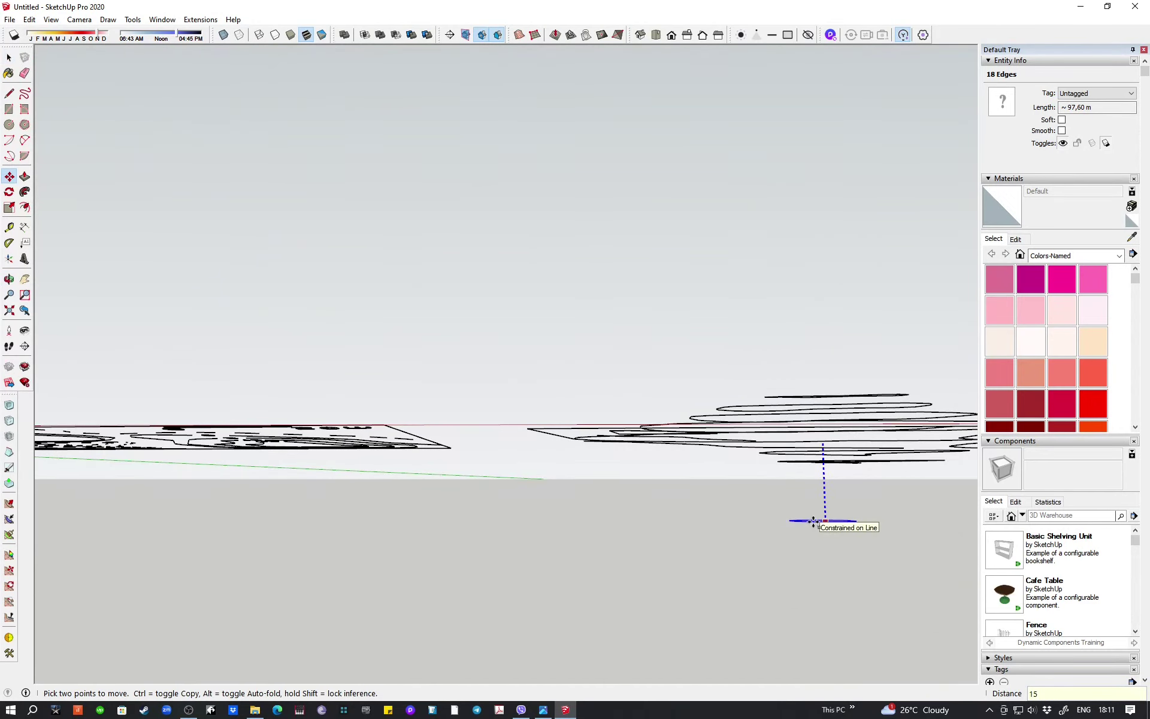
pyautogui.press('Return')
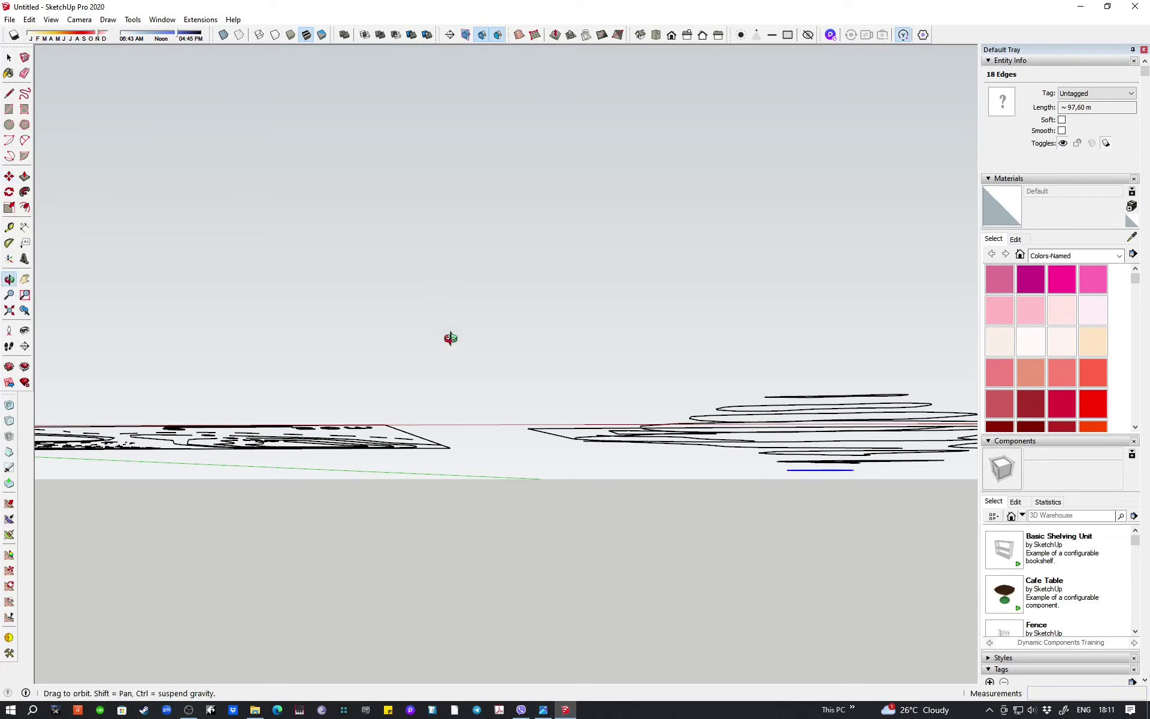
pyautogui.moveTo(449, 336); pyautogui.dragTo(551, 426, button='middle')
pyautogui.press('space')
pyautogui.click(642, 540)
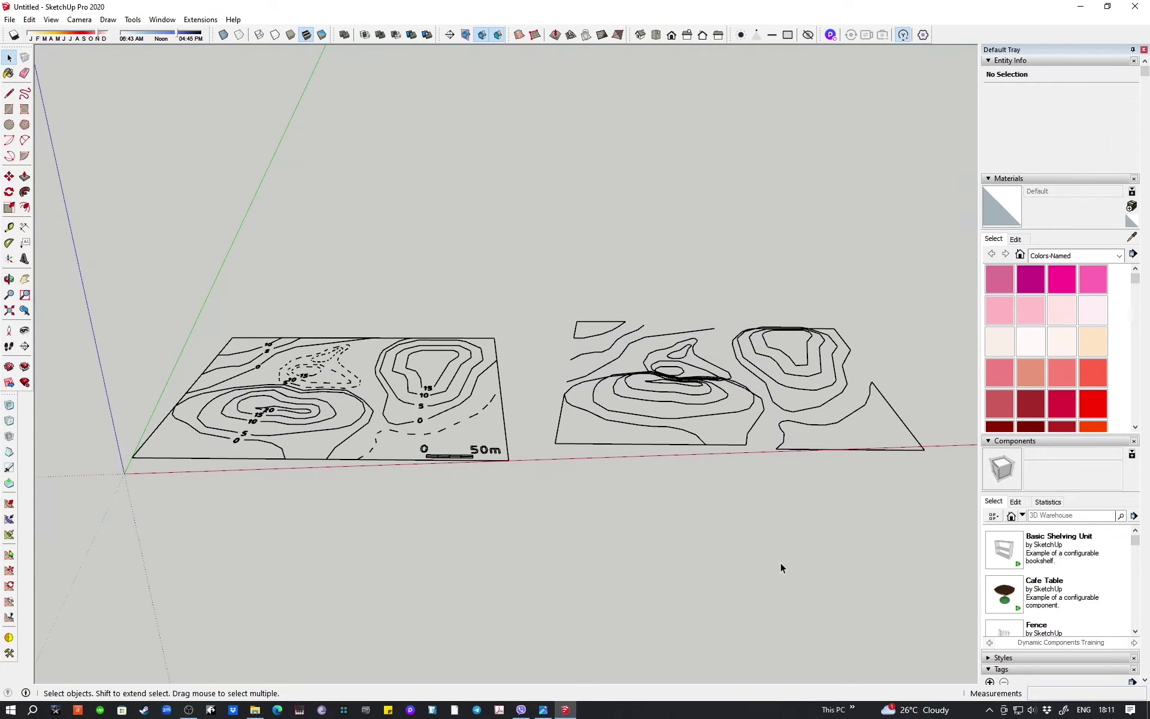
# - Orbit and zoom to a low view to check the raised contour heights
pyautogui.moveTo(795, 502)
pyautogui.mouseDown(button='middle')
pyautogui.moveTo(767, 275)
pyautogui.moveTo(937, 305)
pyautogui.moveTo(821, 516)
pyautogui.moveTo(538, 446)
pyautogui.mouseUp(button='middle')
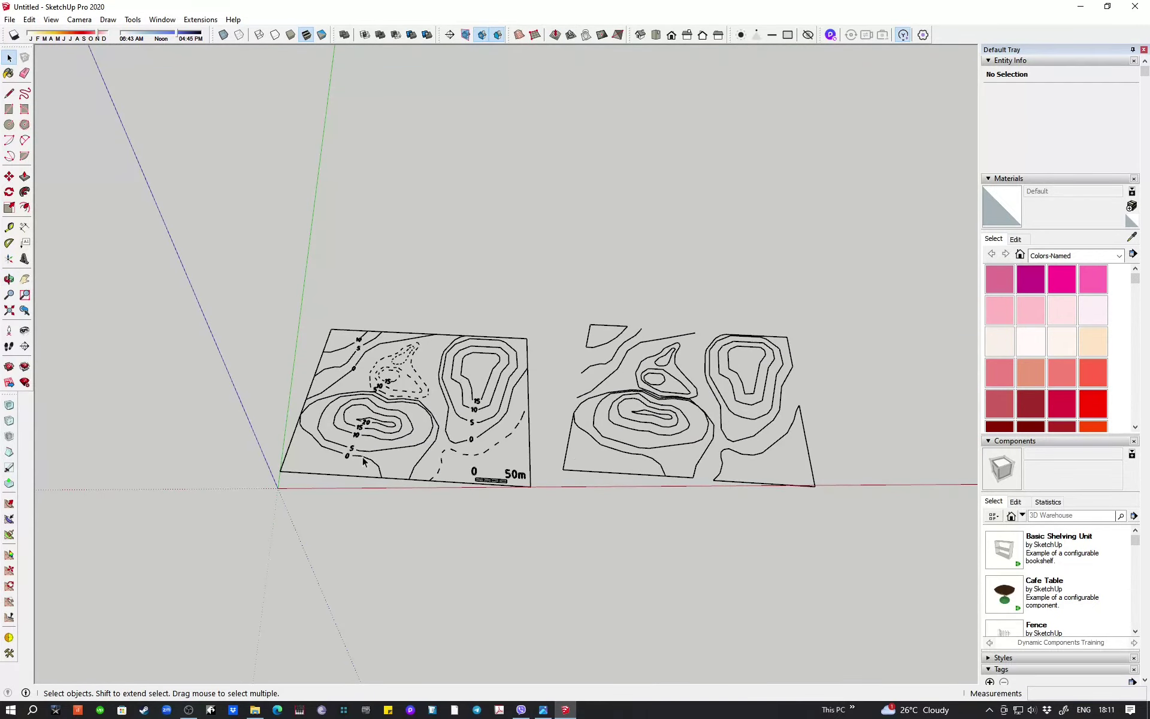
pyautogui.moveTo(545, 260); pyautogui.dragTo(762, 368, button='middle')
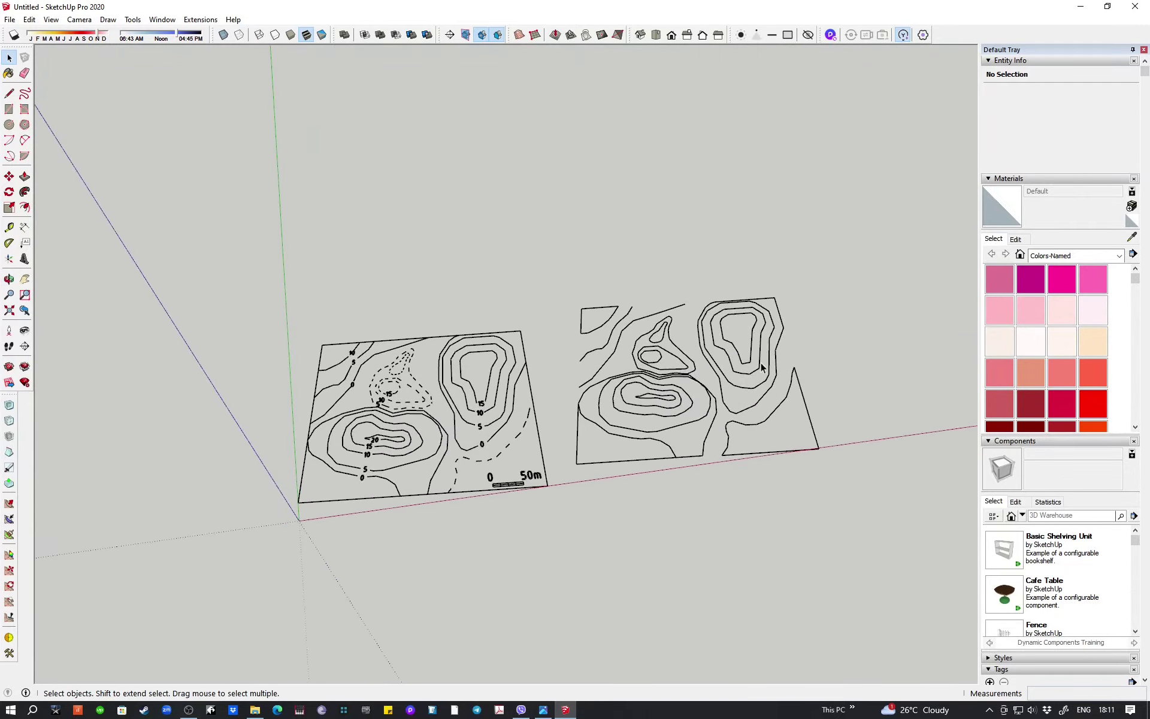
pyautogui.moveTo(662, 381)
pyautogui.mouseDown(button='middle')
pyautogui.moveTo(629, 238)
pyautogui.moveTo(729, 280)
pyautogui.moveTo(801, 513)
pyautogui.mouseUp(button='middle')
pyautogui.scroll(3, 629, 238)
pyautogui.scroll(2, 544, 357)
pyautogui.scroll(1, 544, 357)
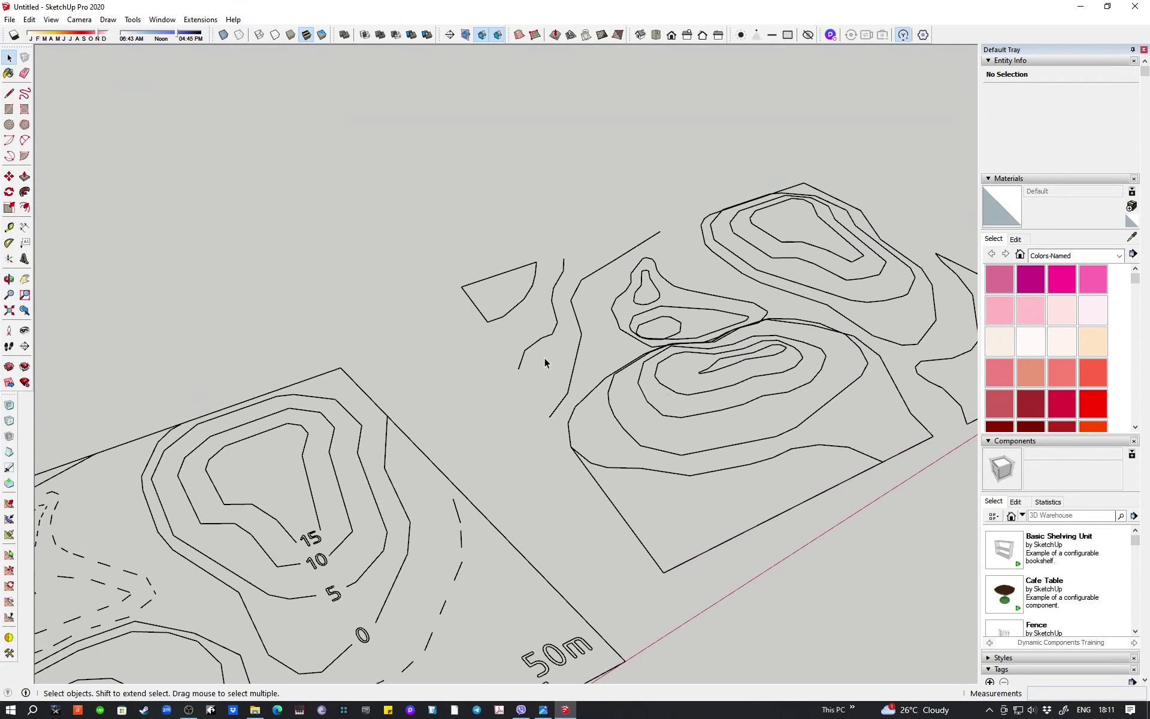
# - Draw lines joining the open contour ends to the map border, including the top border gap
pyautogui.press('l')
pyautogui.scroll(2, 522, 358)
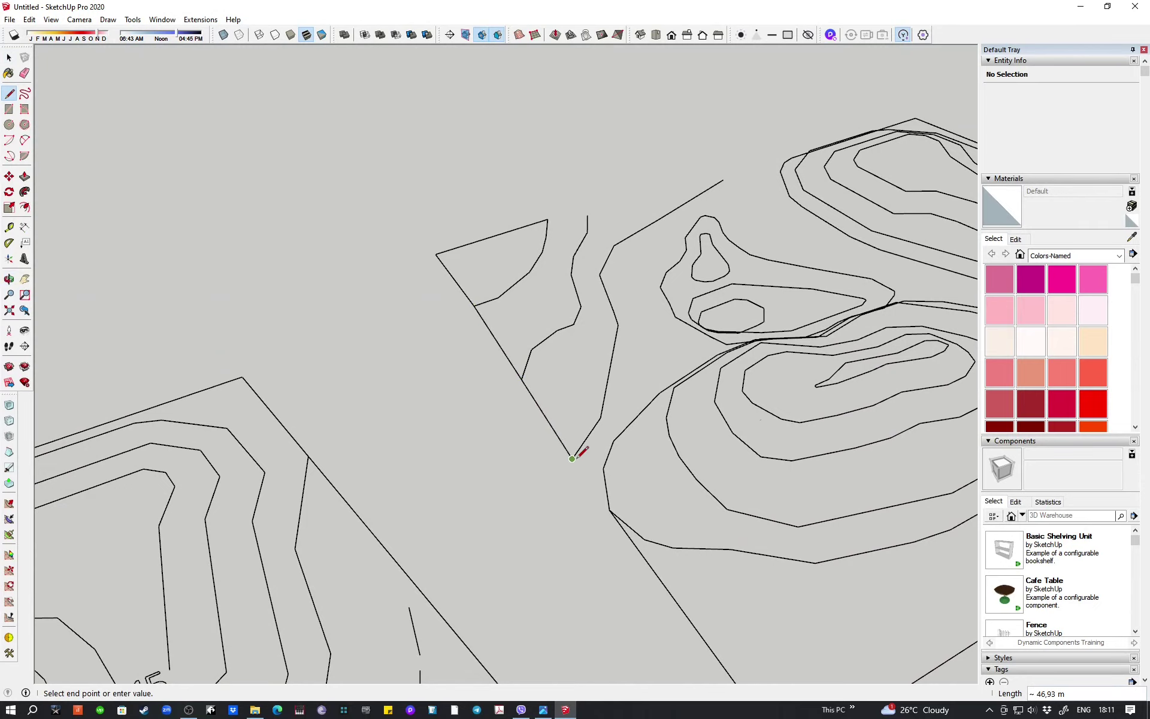
pyautogui.scroll(-3, 886, 534)
pyautogui.moveTo(886, 534); pyautogui.dragTo(791, 406, button='middle')
pyautogui.scroll(3, 773, 366)
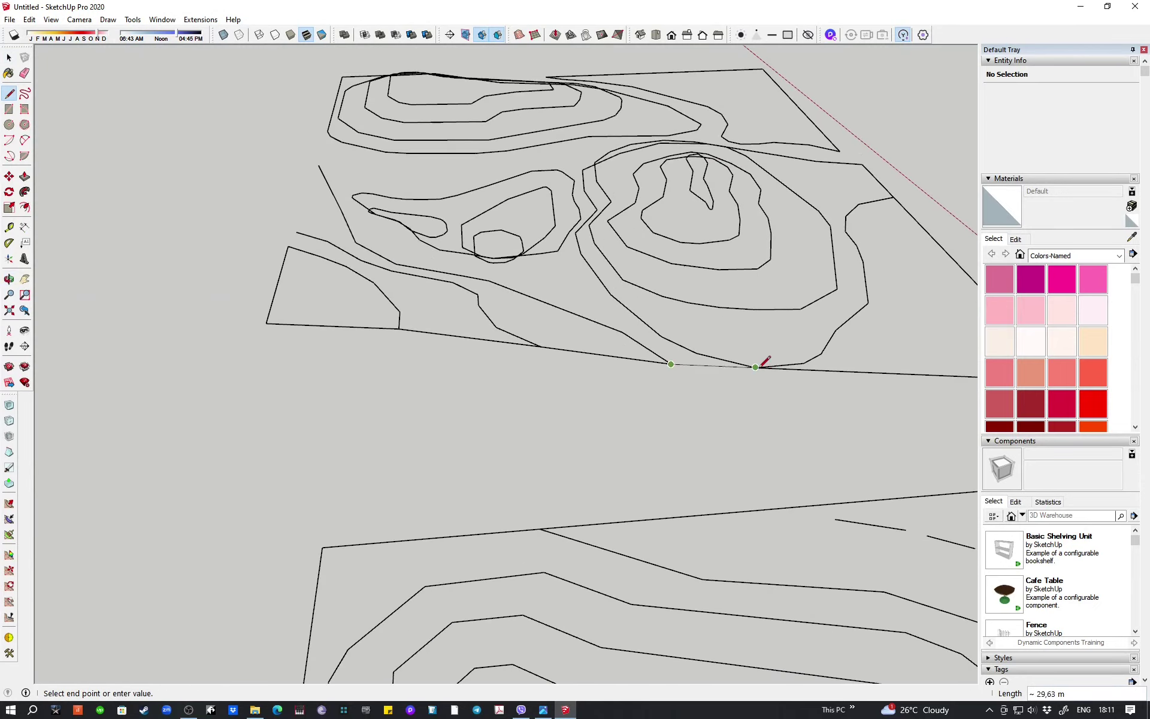
pyautogui.click(755, 367)
pyautogui.scroll(-3, 226, 470)
pyautogui.moveTo(398, 415); pyautogui.dragTo(398, 226, button='middle')
pyautogui.scroll(3, 386, 159)
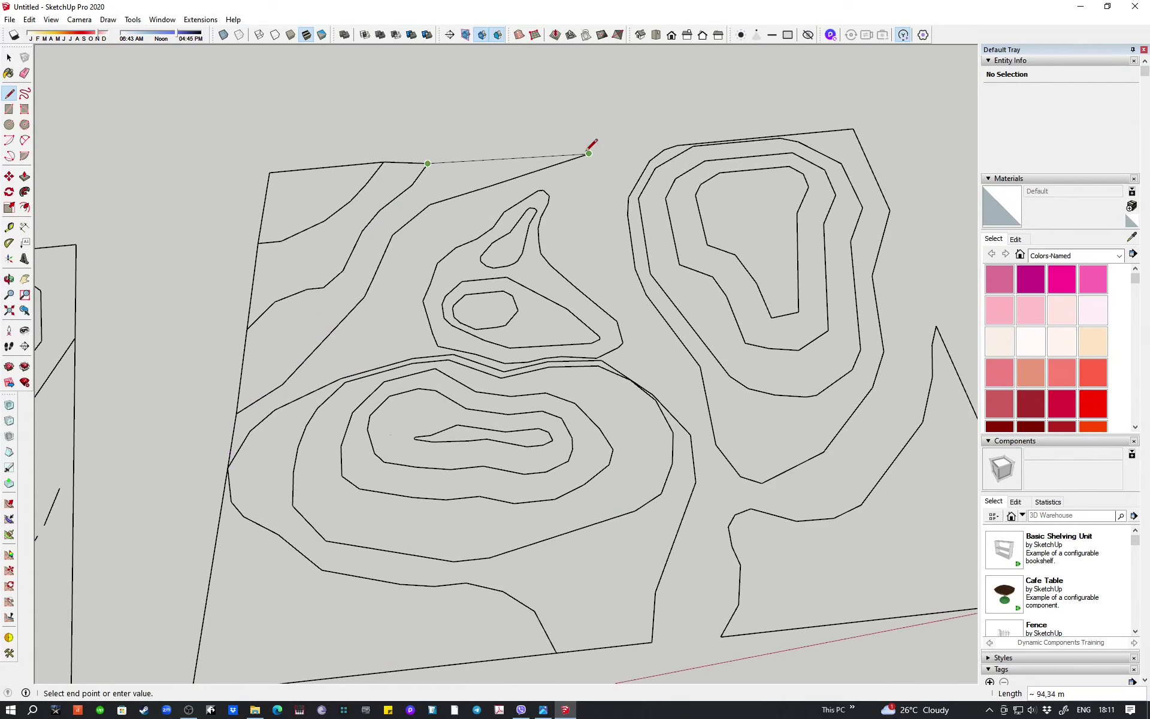
pyautogui.click(677, 144)
pyautogui.scroll(-3, 677, 144)
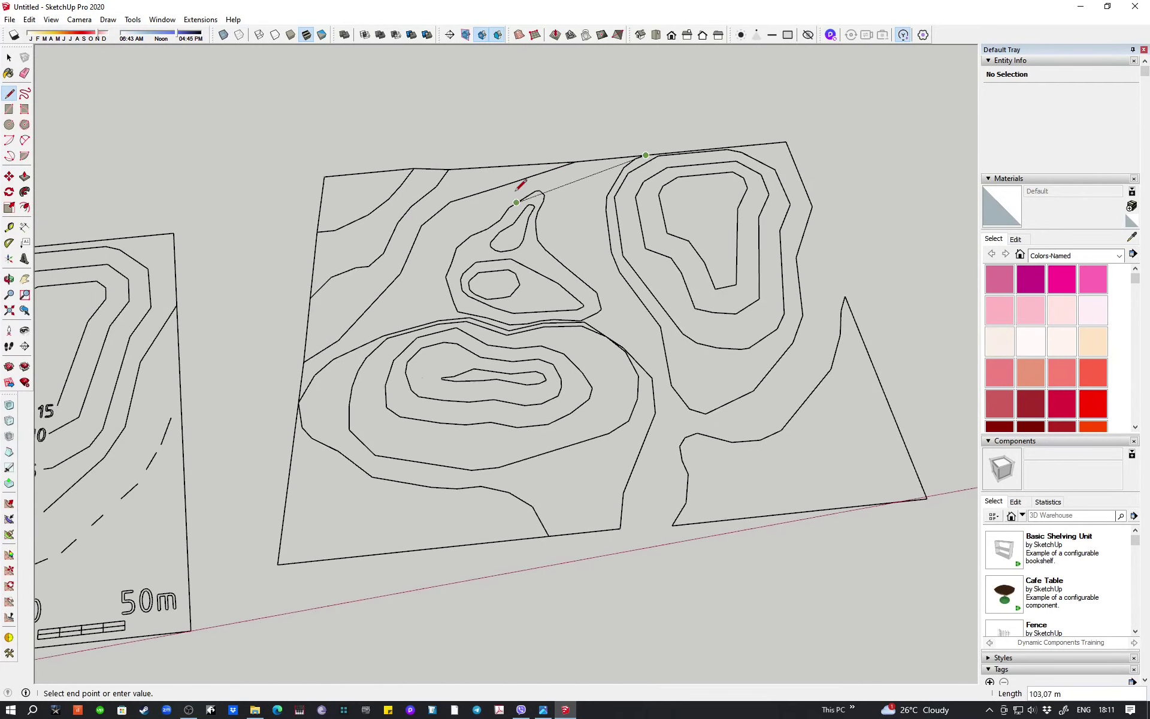
# - Orbit to the lower border and select all edges of the traced map
pyautogui.moveTo(526, 180); pyautogui.dragTo(787, 201, button='middle')
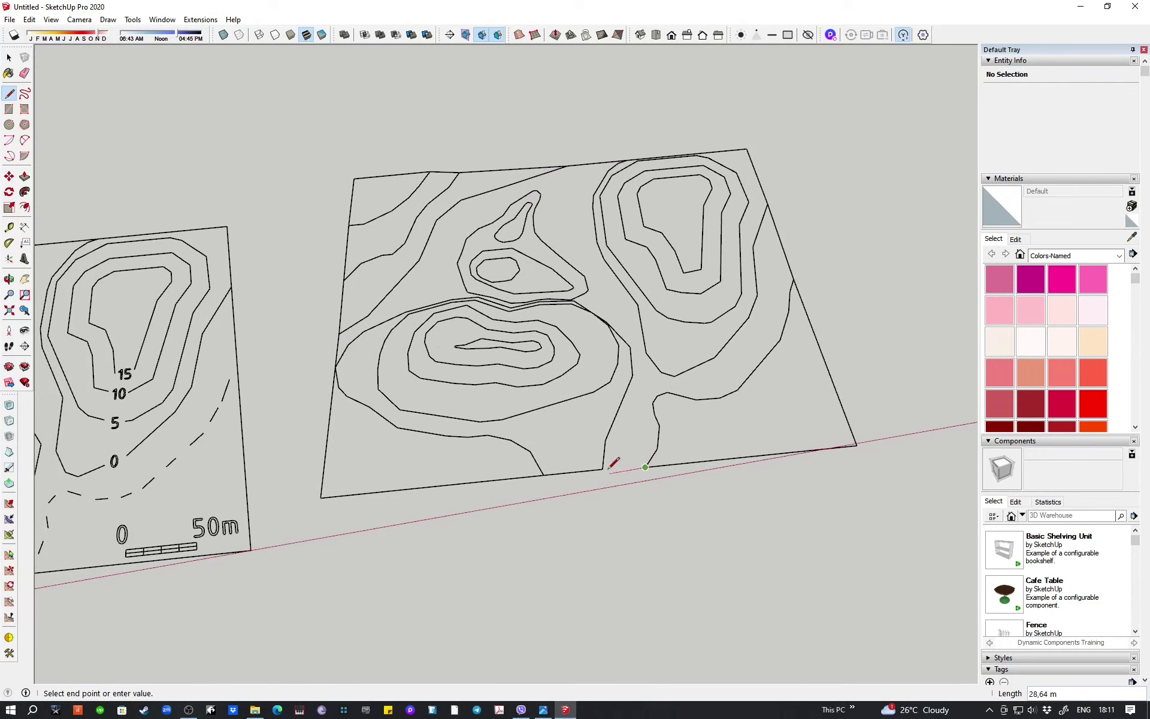
pyautogui.moveTo(602, 467)
pyautogui.mouseDown(button='middle')
pyautogui.moveTo(642, 198)
pyautogui.moveTo(634, 64)
pyautogui.moveTo(681, 33)
pyautogui.moveTo(767, 78)
pyautogui.moveTo(598, 411)
pyautogui.moveTo(509, 511)
pyautogui.mouseUp(button='middle')
pyautogui.scroll(-3, 509, 512)
pyautogui.moveTo(419, 240); pyautogui.dragTo(775, 503)
pyautogui.moveTo(775, 504); pyautogui.dragTo(732, 480, button='middle')
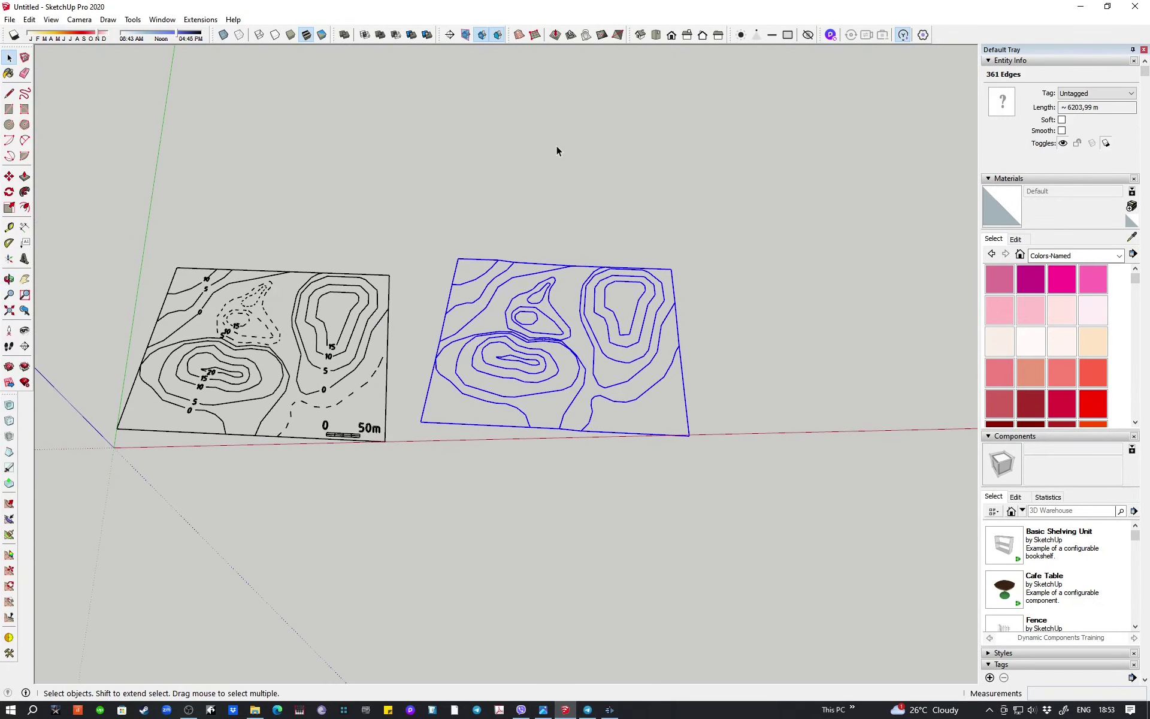
# - Generate a terrain surface from the selected contours with Sandbox From Contours
pyautogui.click(521, 40)
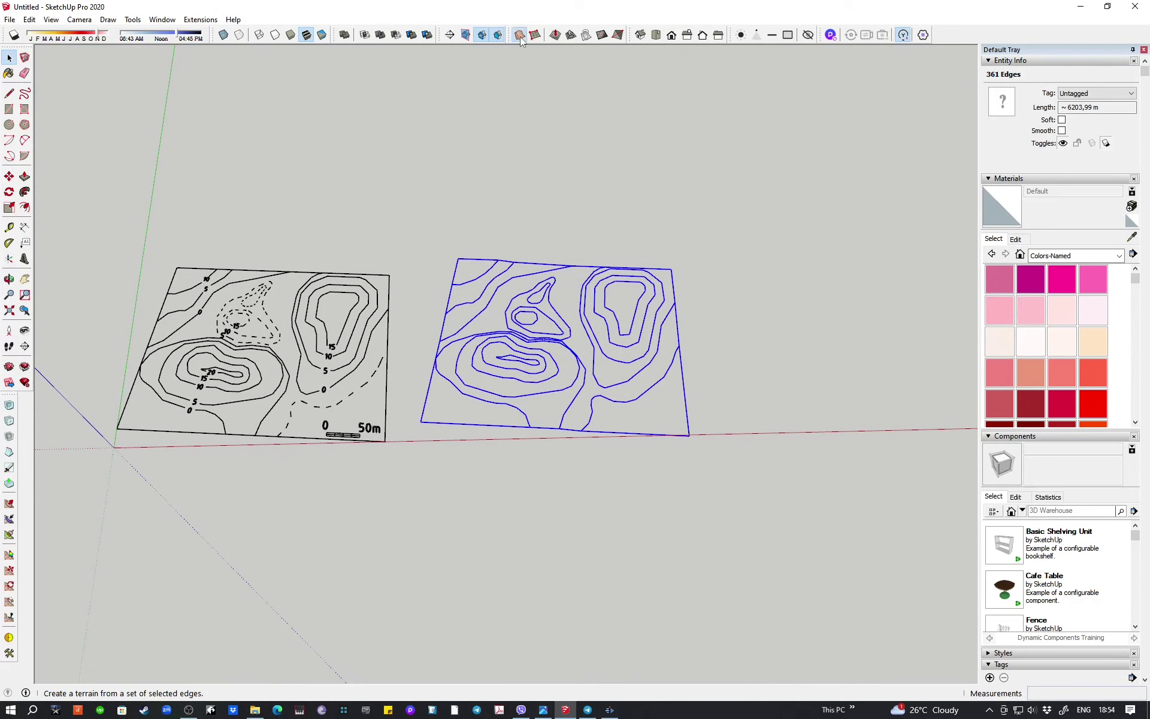
pyautogui.moveTo(568, 406)
pyautogui.mouseDown(button='middle')
pyautogui.moveTo(527, 392)
pyautogui.moveTo(580, 403)
pyautogui.moveTo(318, 301)
pyautogui.moveTo(254, 157)
pyautogui.moveTo(663, 159)
pyautogui.moveTo(883, 235)
pyautogui.moveTo(605, 118)
pyautogui.moveTo(667, 172)
pyautogui.moveTo(413, 180)
pyautogui.moveTo(358, 216)
pyautogui.moveTo(627, 193)
pyautogui.moveTo(727, 149)
pyautogui.moveTo(624, 210)
pyautogui.moveTo(409, 396)
pyautogui.mouseUp(button='middle')
pyautogui.scroll(2, 541, 392)
pyautogui.scroll(5, 526, 392)
pyautogui.scroll(-3, 526, 392)
pyautogui.scroll(3, 414, 180)
pyautogui.scroll(3, 409, 395)
pyautogui.scroll(3, 473, 499)
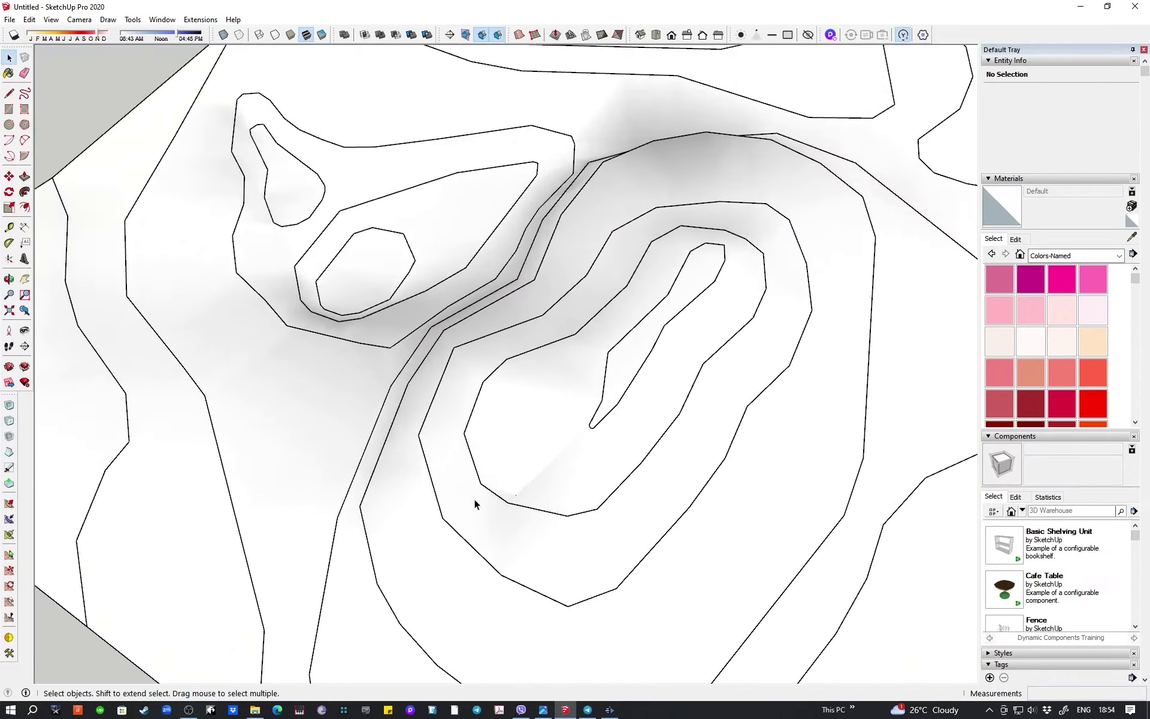
pyautogui.scroll(3, 521, 495)
# - Orbit to a lower, closer view and select the new terrain group
pyautogui.moveTo(521, 496)
pyautogui.mouseDown(button='middle')
pyautogui.moveTo(203, 393)
pyautogui.moveTo(295, 358)
pyautogui.moveTo(424, 432)
pyautogui.moveTo(373, 461)
pyautogui.mouseUp(button='middle')
pyautogui.scroll(-3, 295, 358)
pyautogui.scroll(-3, 367, 372)
pyautogui.scroll(-3, 367, 372)
pyautogui.scroll(-2, 432, 385)
pyautogui.click(372, 461)
# - Move the terrain group to the right of the contour sheets
pyautogui.press('m')
pyautogui.click(367, 447)
pyautogui.scroll(-3, 420, 443)
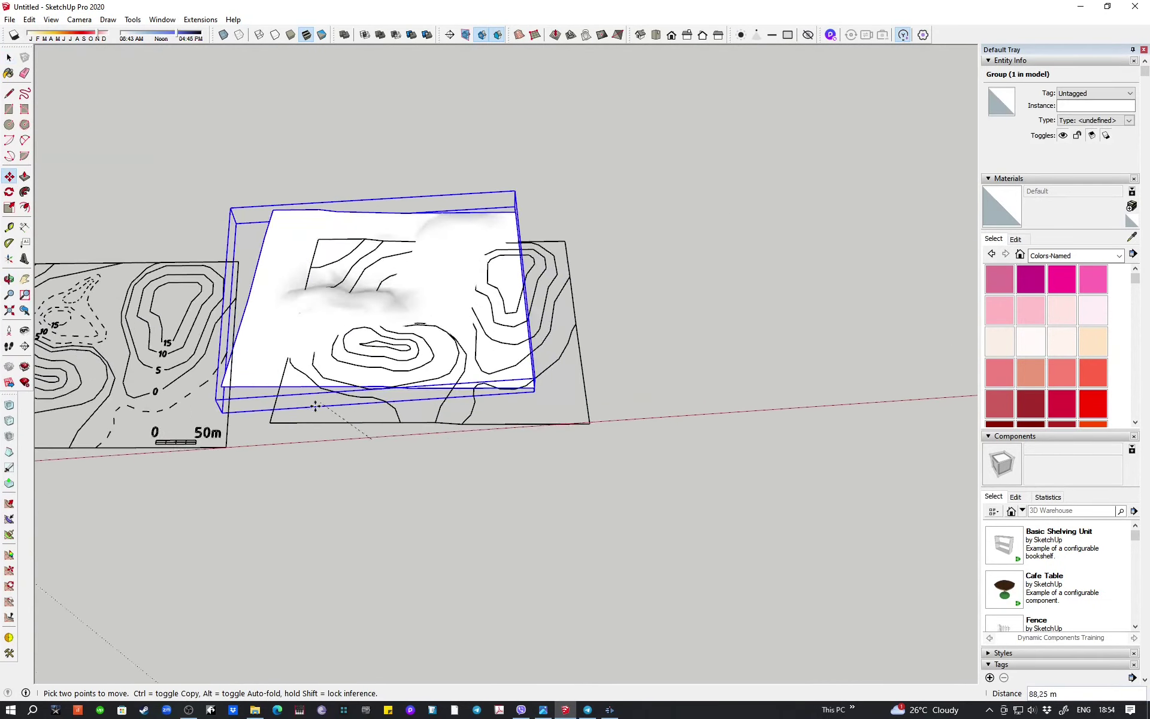
pyautogui.click(623, 426)
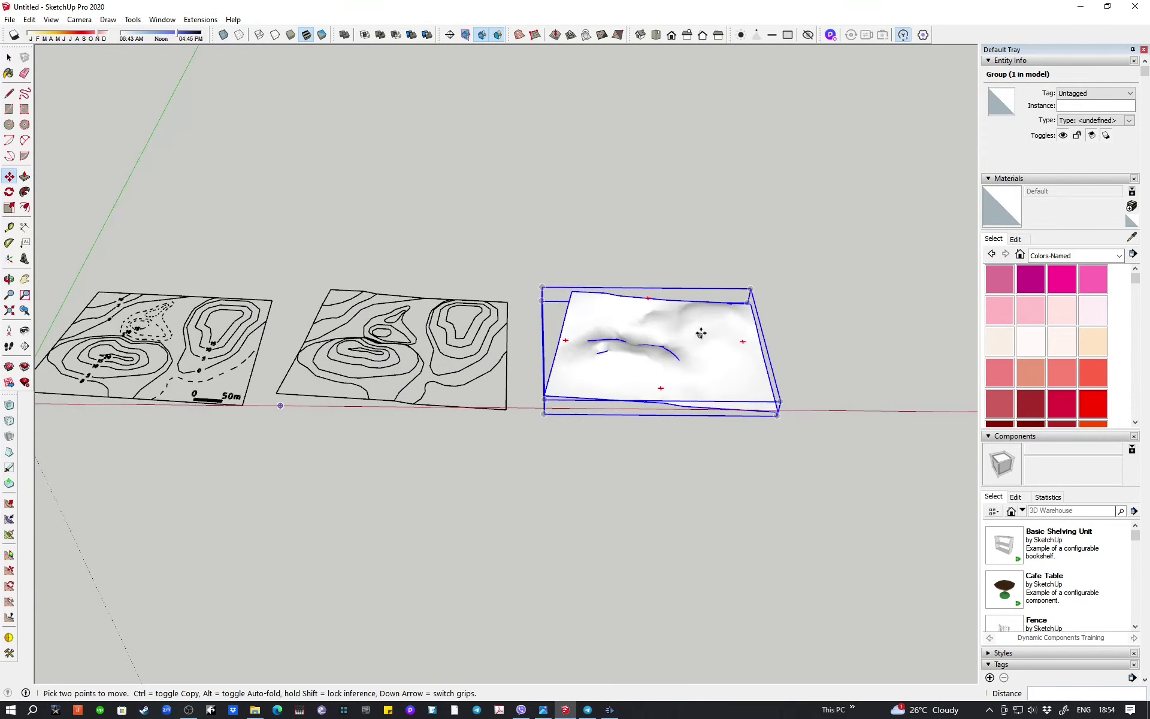
pyautogui.scroll(3, 699, 328)
pyautogui.scroll(3, 527, 364)
pyautogui.press('space')
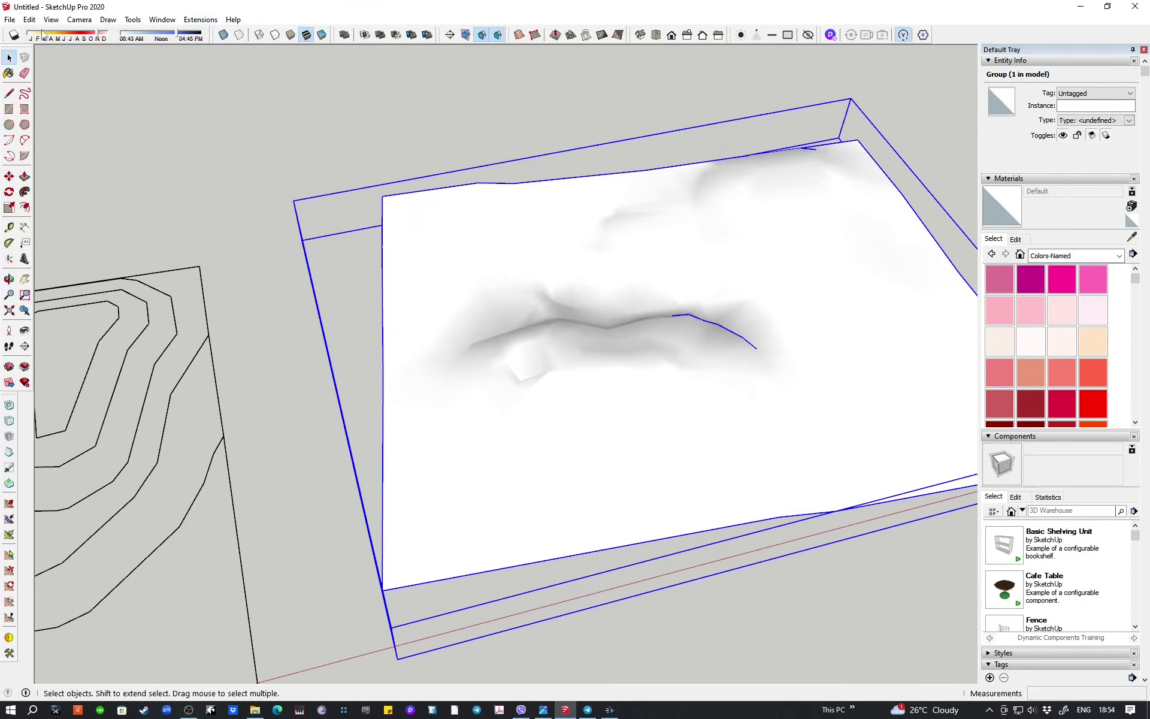
# - Turn on Hidden Geometry to reveal the terrain's triangulated mesh
pyautogui.click(51, 19)
pyautogui.click(84, 65)
pyautogui.scroll(3, 539, 382)
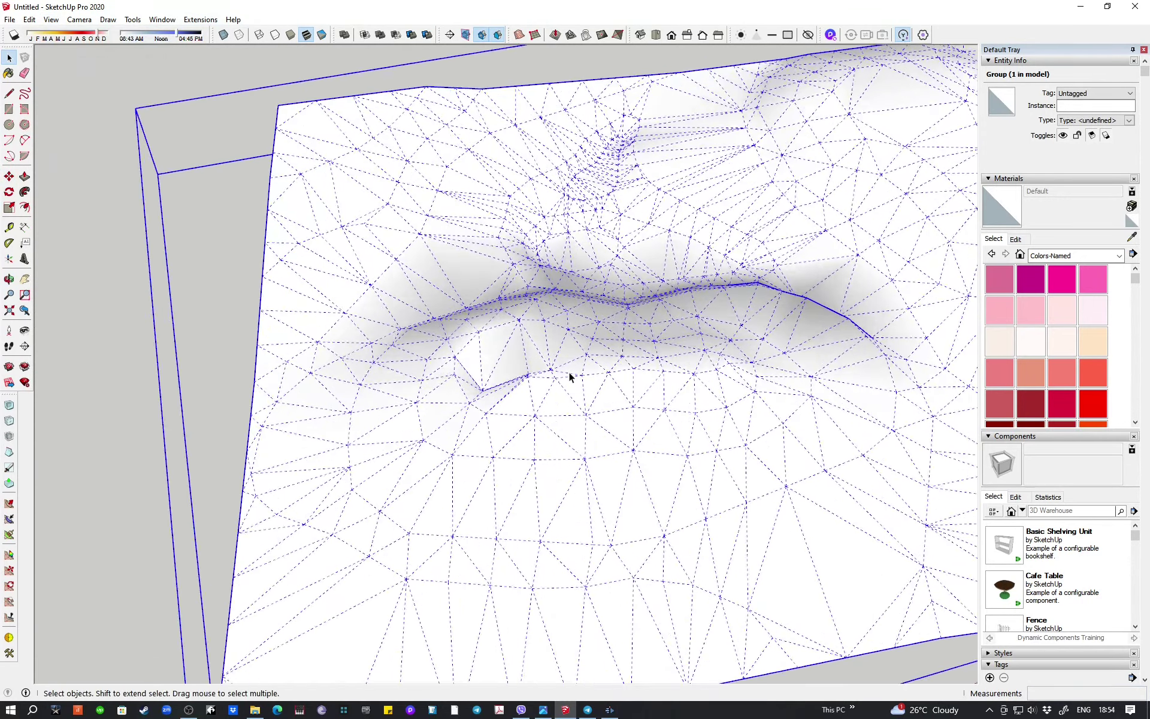
pyautogui.scroll(3, 557, 374)
pyautogui.scroll(3, 509, 375)
pyautogui.moveTo(438, 384)
pyautogui.mouseDown(button='middle')
pyautogui.moveTo(759, 327)
pyautogui.moveTo(794, 275)
pyautogui.moveTo(745, 419)
pyautogui.moveTo(484, 466)
pyautogui.moveTo(472, 428)
pyautogui.mouseUp(button='middle')
# - Try drawing an edge to the upper-right mesh vertex, then undo it
pyautogui.press('e')
pyautogui.click(479, 465)
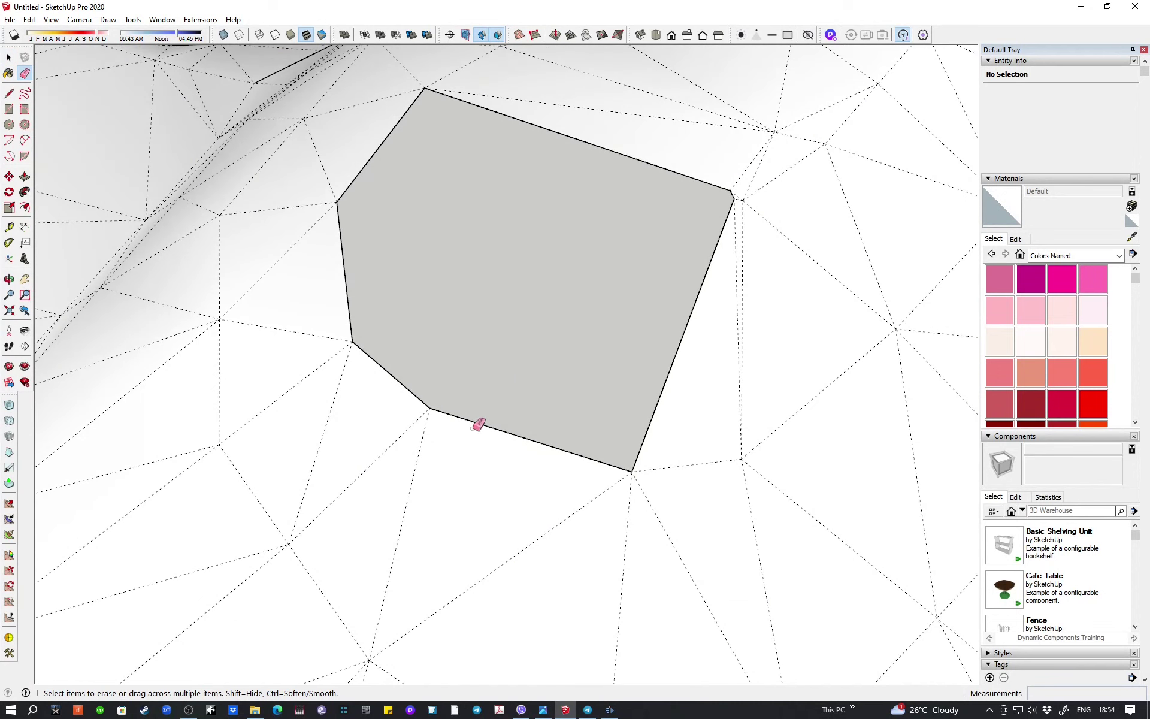
pyautogui.click(734, 199)
pyautogui.hotkey('ctrl', 'z')
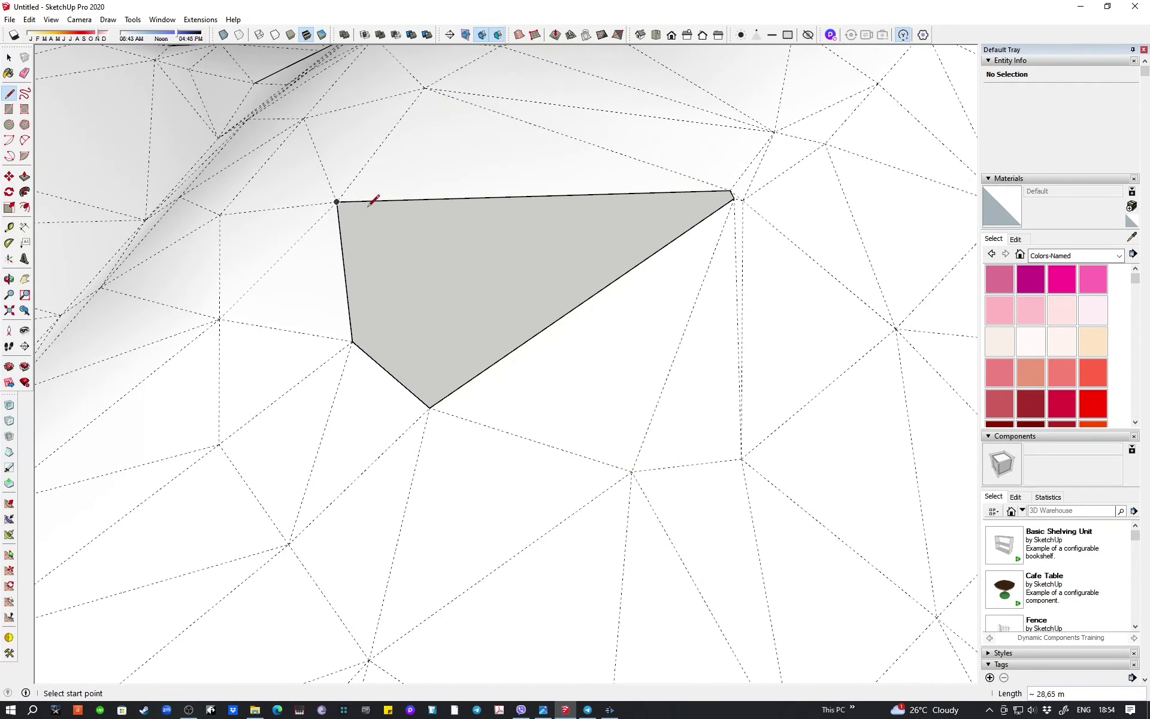
pyautogui.click(733, 199)
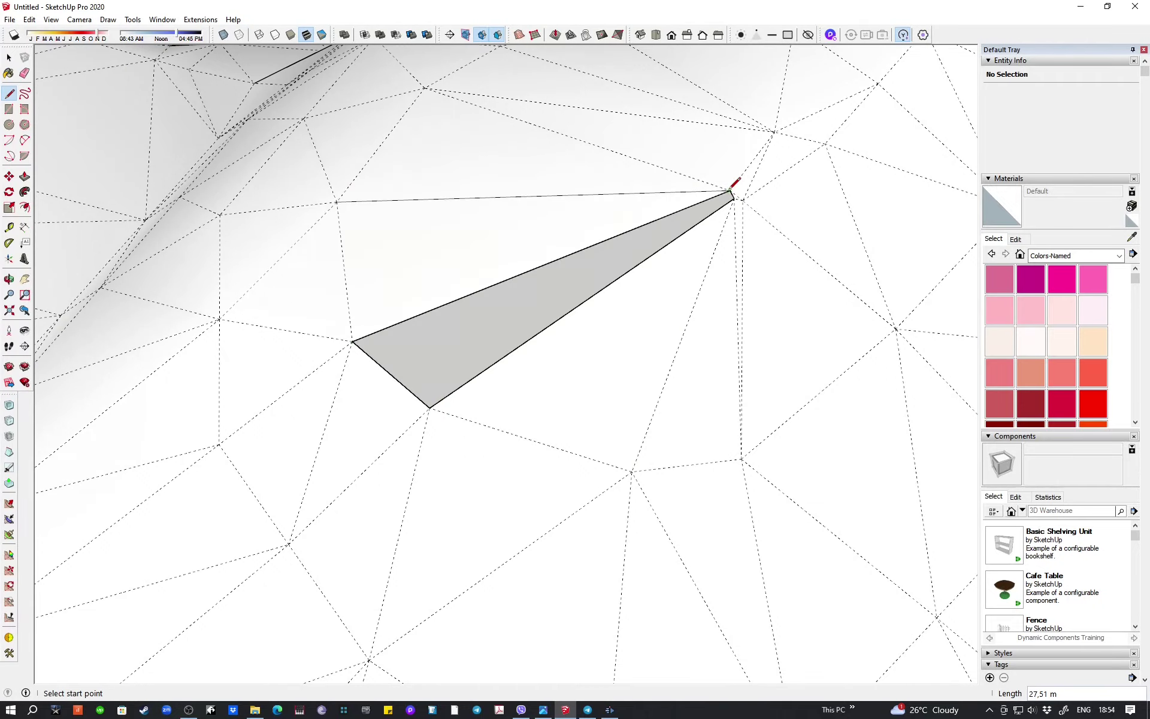
pyautogui.hotkey('ctrl', 'z')
pyautogui.moveTo(432, 400); pyautogui.dragTo(639, 437, button='middle')
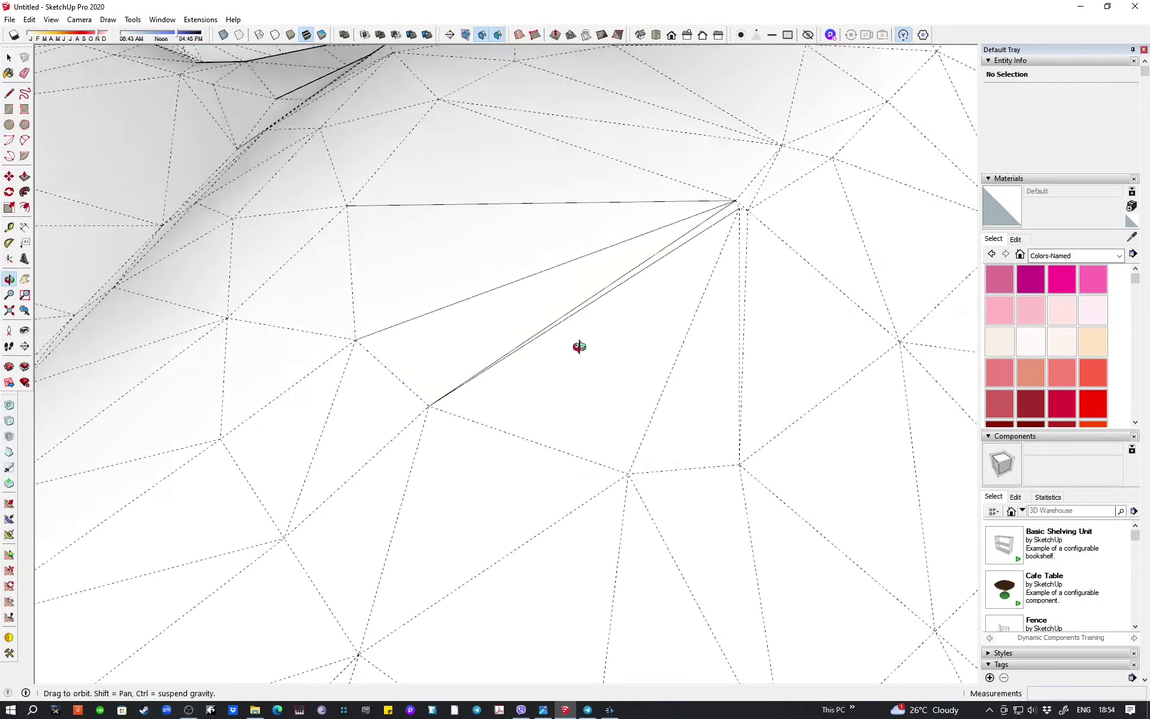
# - Erase the leftover edges drawn on the terrain mesh
pyautogui.press('e')
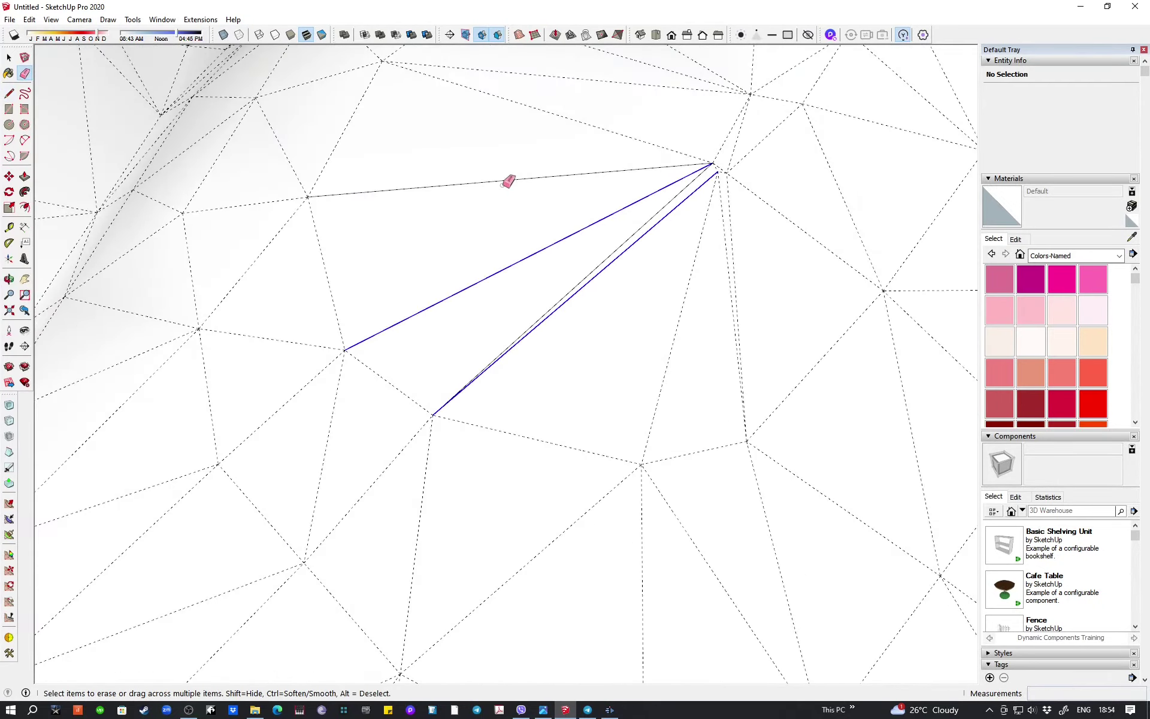
pyautogui.moveTo(508, 182); pyautogui.dragTo(444, 275)
pyautogui.scroll(-3, 552, 341)
pyautogui.scroll(1, 537, 267)
pyautogui.scroll(1, 538, 269)
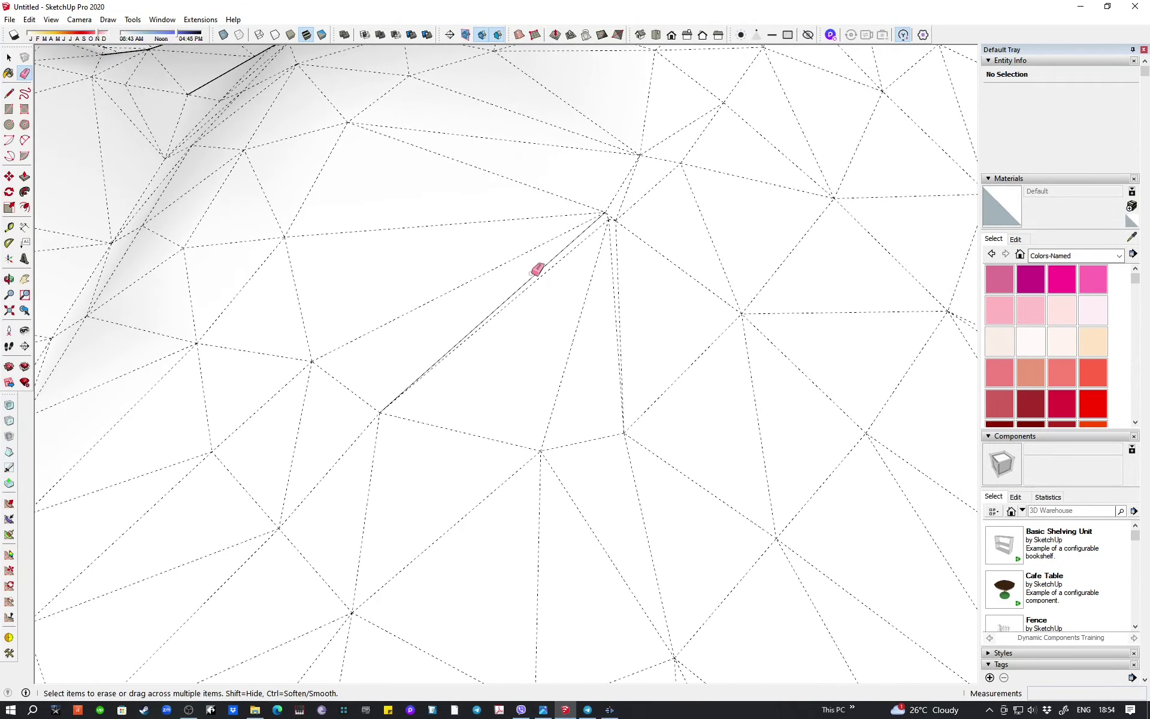
pyautogui.scroll(-3, 479, 365)
pyautogui.press('space')
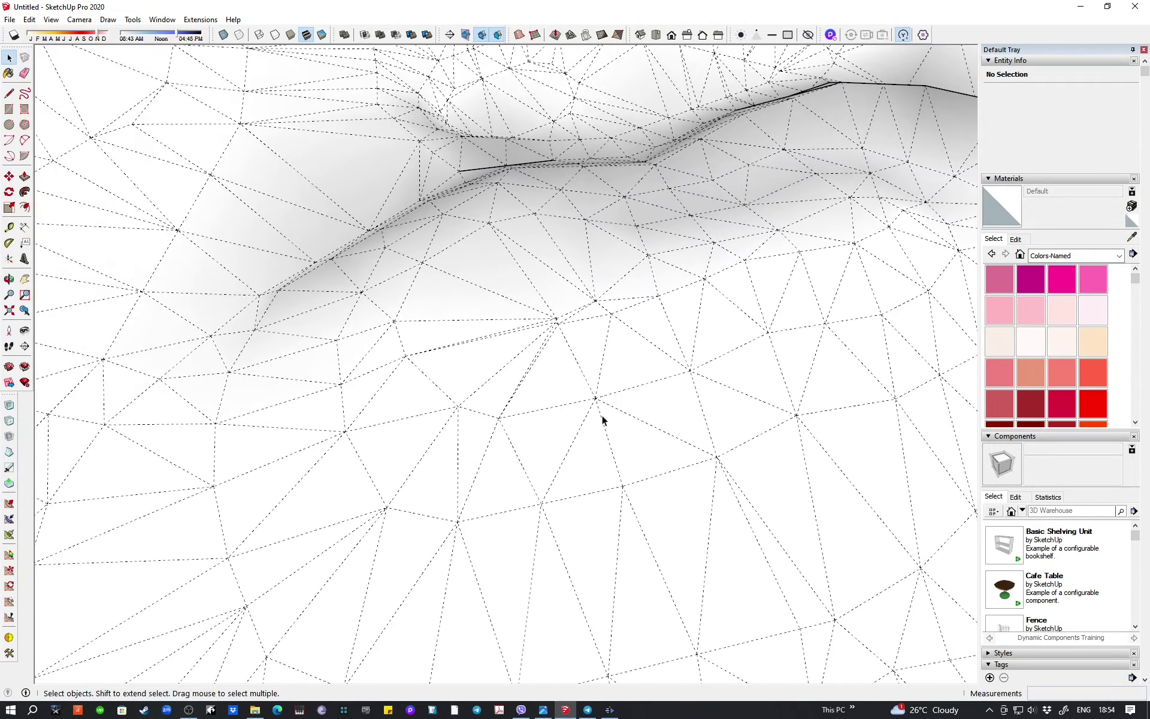
# - Orbit to a low side view, then an oblique view showing the relief
pyautogui.moveTo(601, 415)
pyautogui.mouseDown(button='middle')
pyautogui.moveTo(411, 246)
pyautogui.moveTo(442, 393)
pyautogui.moveTo(514, 275)
pyautogui.moveTo(480, 413)
pyautogui.moveTo(590, 177)
pyautogui.moveTo(598, 326)
pyautogui.moveTo(574, 293)
pyautogui.moveTo(513, 492)
pyautogui.mouseUp(button='middle')
pyautogui.scroll(3, 593, 170)
pyautogui.scroll(2, 601, 153)
pyautogui.scroll(2, 598, 326)
pyautogui.scroll(-2, 513, 492)
pyautogui.moveTo(635, 269)
pyautogui.mouseDown(button='middle')
pyautogui.moveTo(604, 262)
pyautogui.moveTo(641, 270)
pyautogui.moveTo(547, 506)
pyautogui.moveTo(619, 421)
pyautogui.moveTo(436, 96)
pyautogui.mouseUp(button='middle')
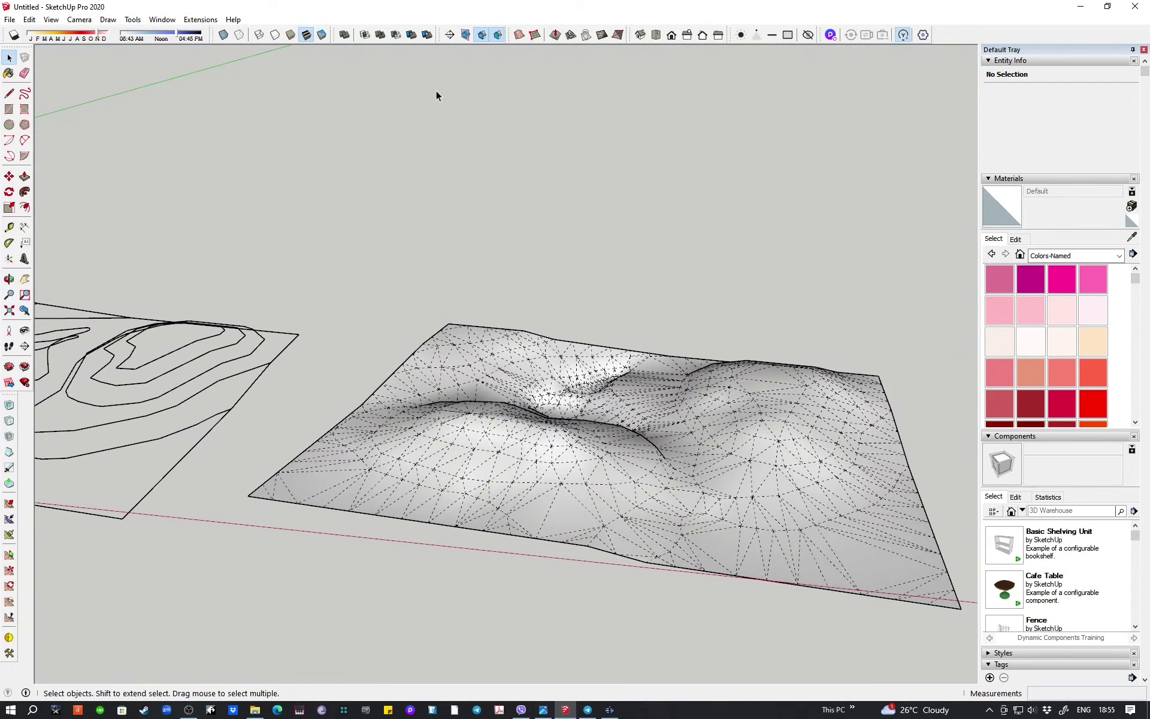
# - Turn off Hidden Geometry so the terrain's mesh lines disappear
pyautogui.click(51, 19)
pyautogui.click(71, 62)
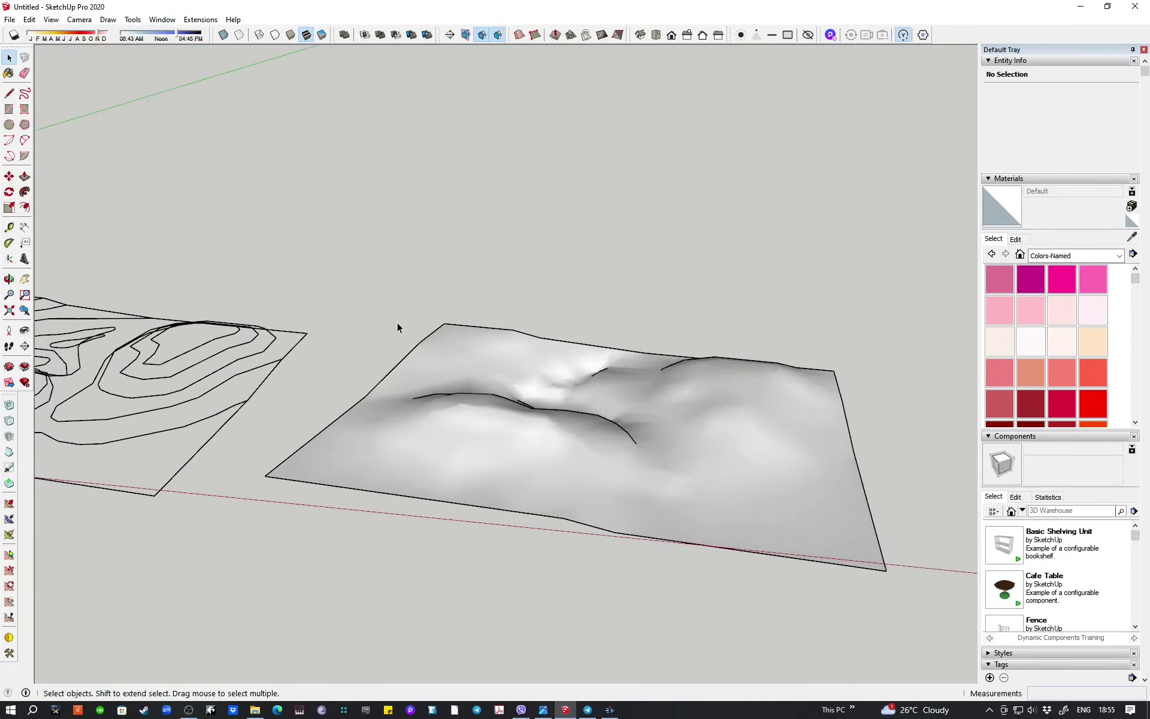
pyautogui.moveTo(397, 322)
pyautogui.mouseDown(button='middle')
pyautogui.moveTo(586, 398)
pyautogui.moveTo(562, 290)
pyautogui.moveTo(761, 408)
pyautogui.moveTo(578, 506)
pyautogui.moveTo(161, 329)
pyautogui.moveTo(123, 283)
pyautogui.moveTo(324, 282)
pyautogui.moveTo(570, 303)
pyautogui.moveTo(728, 436)
pyautogui.moveTo(675, 492)
pyautogui.mouseUp(button='middle')
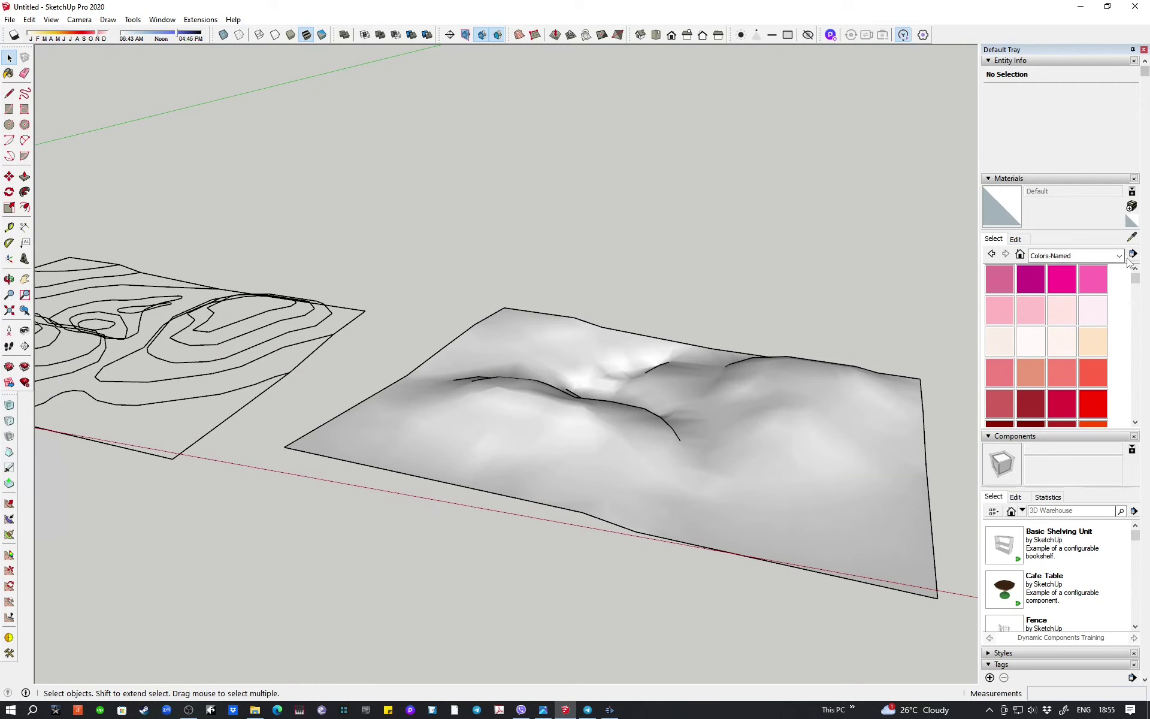
# - Paint the terrain with Vegetation Grass from the Landscaping, Fencing and Vegetation collection
pyautogui.click(1120, 256)
pyautogui.click(1076, 327)
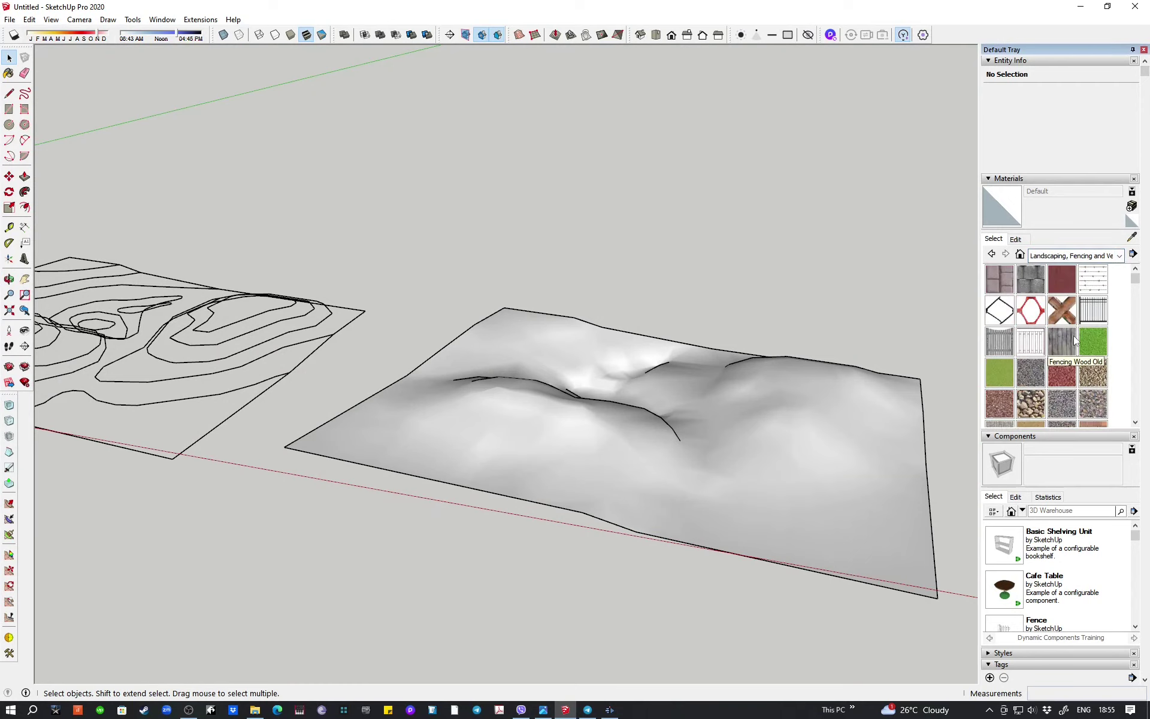
pyautogui.scroll(-3, 1083, 346)
pyautogui.scroll(-3, 1081, 348)
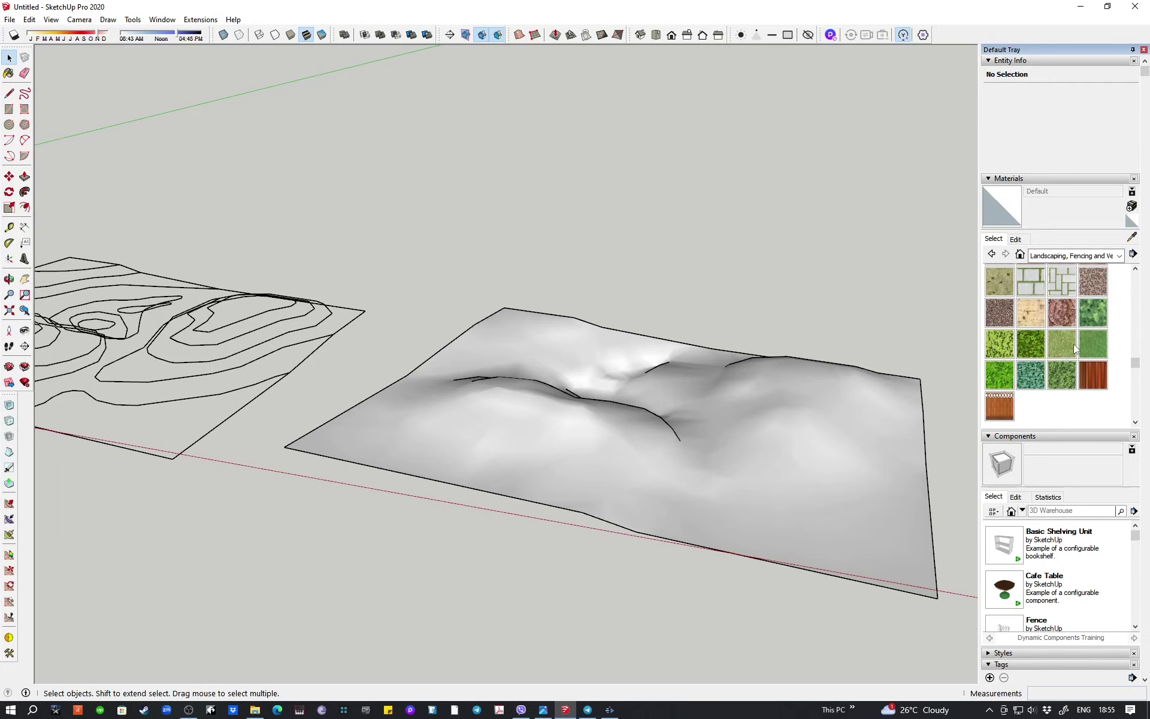
pyautogui.click(1063, 344)
pyautogui.click(695, 415)
pyautogui.moveTo(672, 415); pyautogui.dragTo(489, 400, button='middle')
pyautogui.scroll(-2, 490, 400)
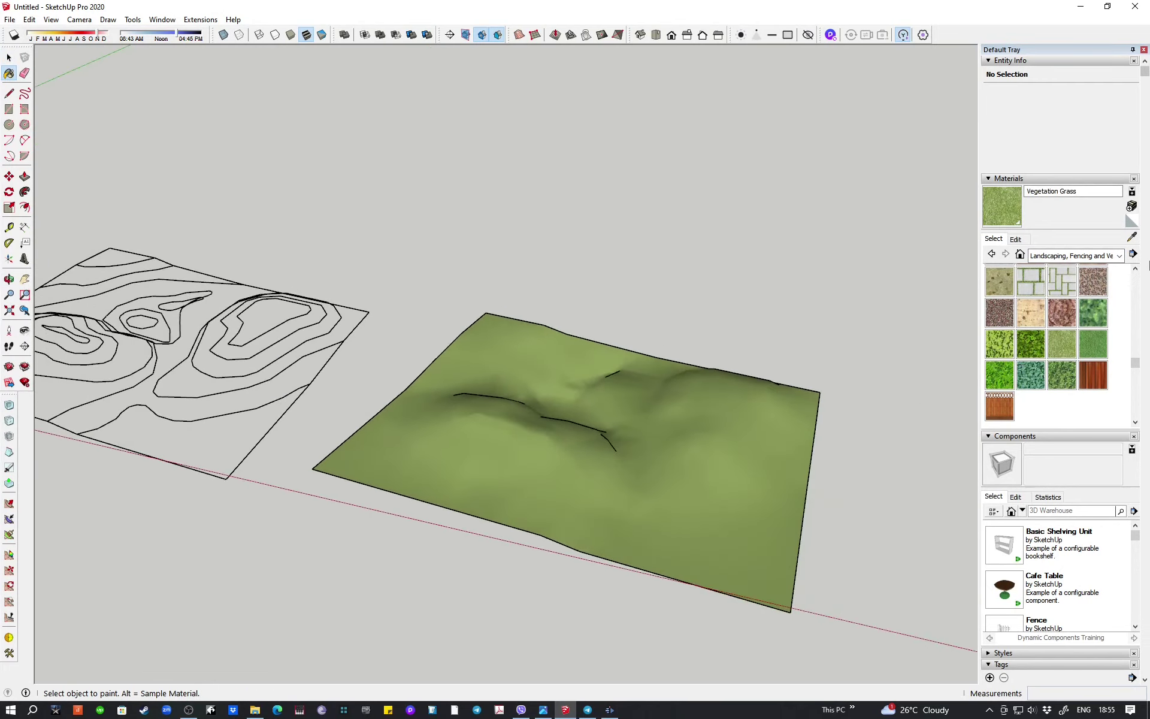
# - Adjust the grass colour to lightness 45 and saturation 30
pyautogui.click(1015, 239)
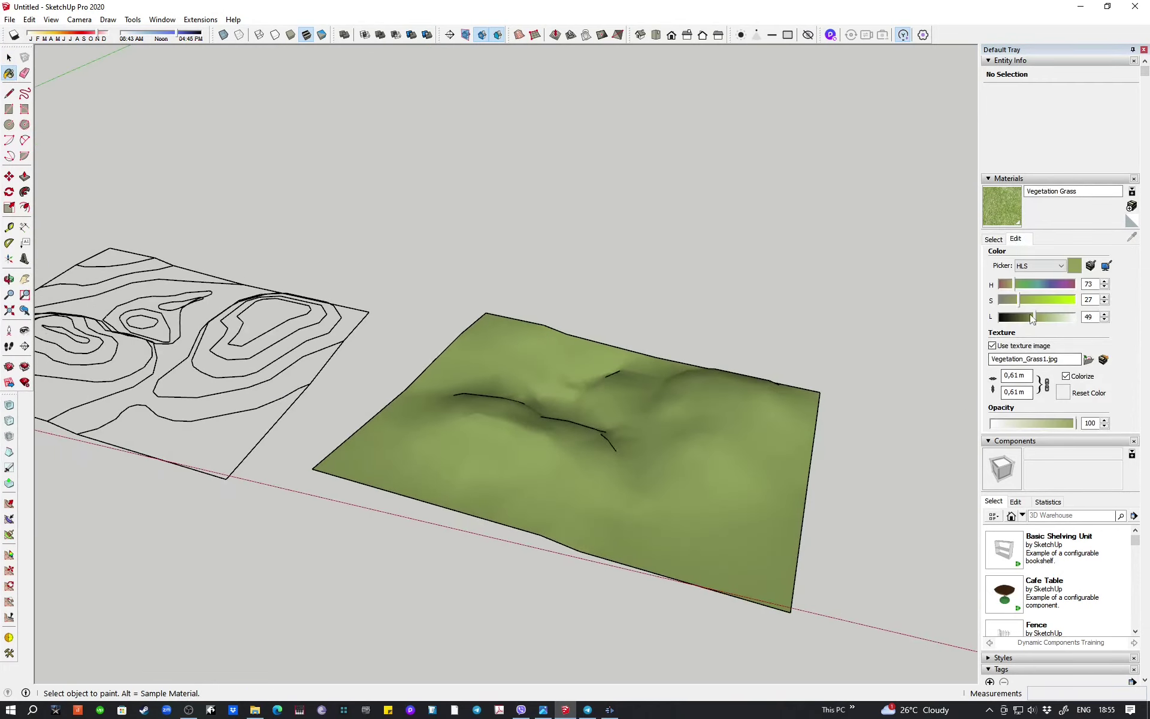
pyautogui.click(1030, 316)
pyautogui.click(1034, 319)
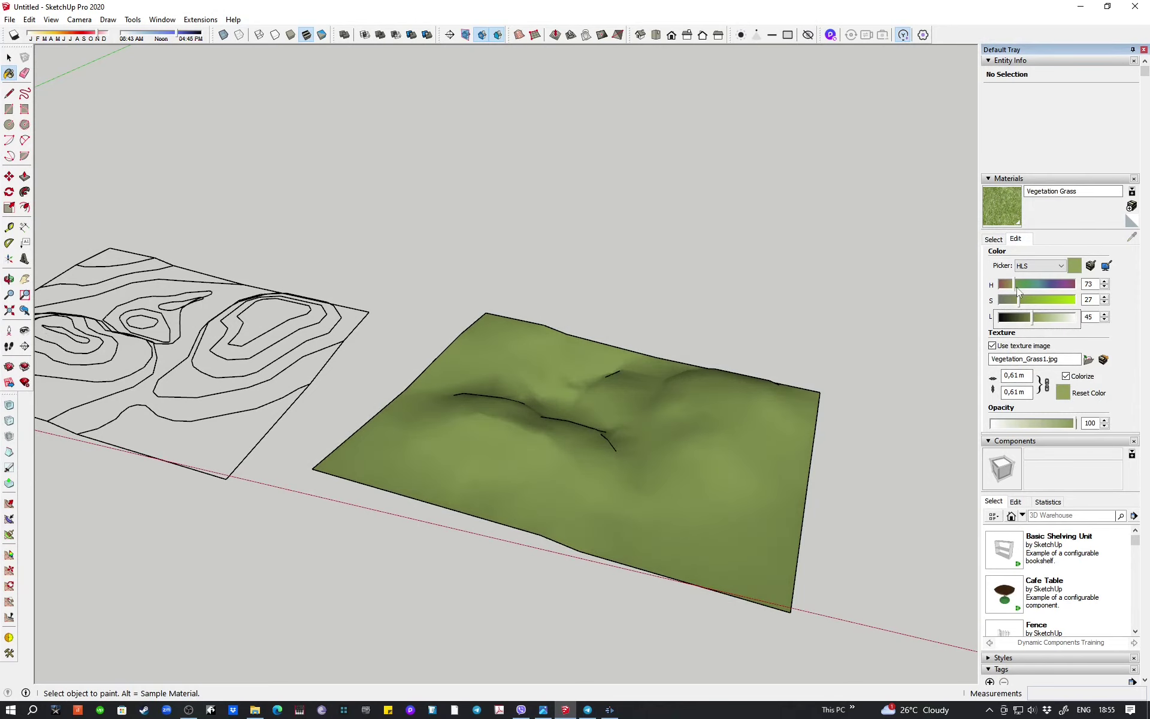
pyautogui.click(1015, 298)
pyautogui.moveTo(617, 321); pyautogui.dragTo(631, 339, button='middle')
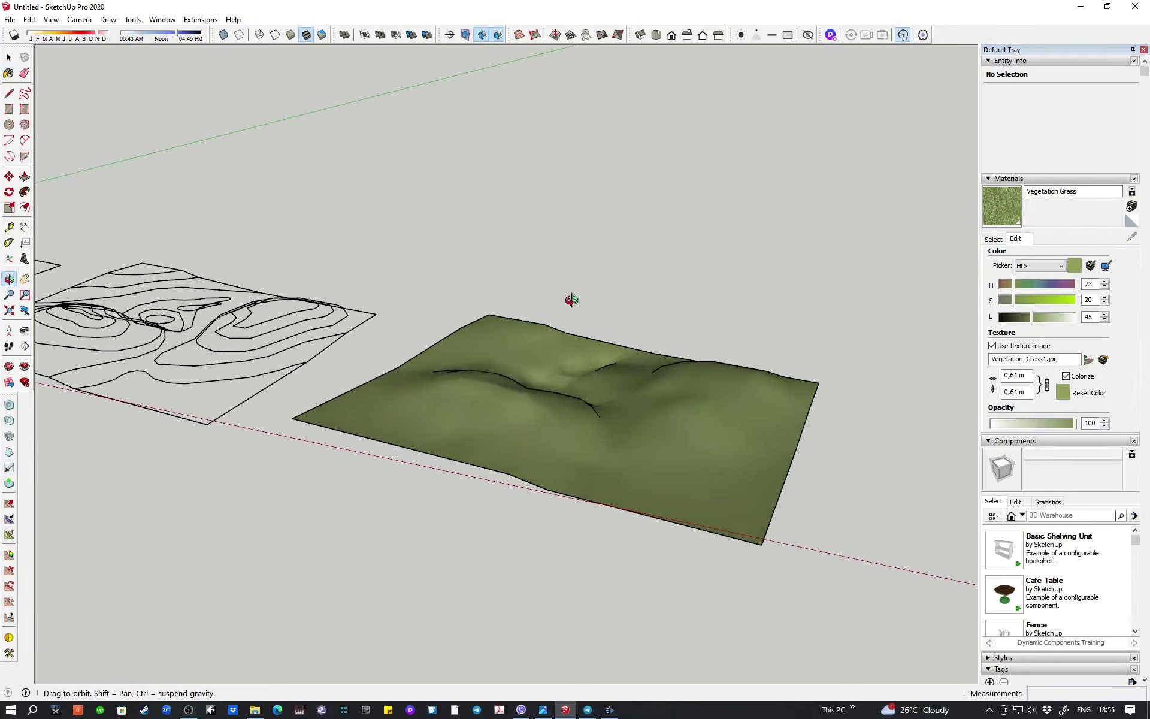
pyautogui.scroll(-1, 631, 339)
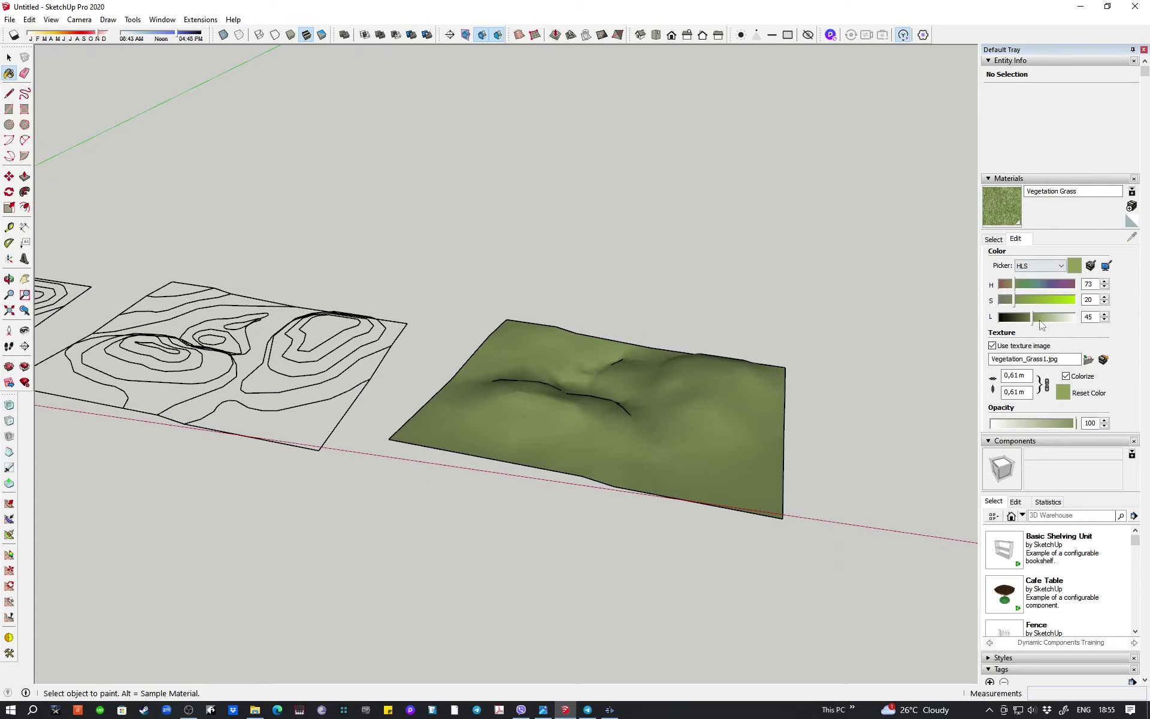
pyautogui.click(1024, 297)
pyautogui.moveTo(689, 312)
pyautogui.mouseDown(button='middle')
pyautogui.moveTo(604, 264)
pyautogui.moveTo(147, 84)
pyautogui.mouseUp(button='middle')
pyautogui.press('space')
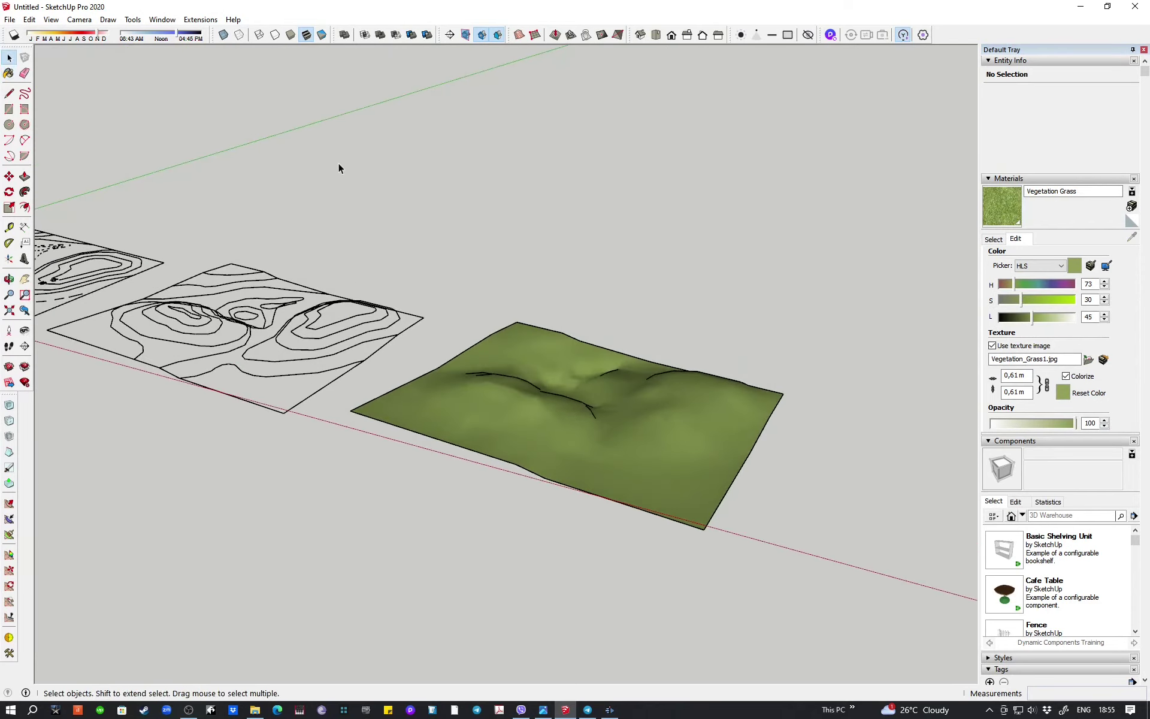
pyautogui.scroll(-2, 670, 367)
pyautogui.moveTo(670, 367)
pyautogui.mouseDown(button='middle')
pyautogui.moveTo(603, 470)
pyautogui.moveTo(616, 552)
pyautogui.moveTo(680, 314)
pyautogui.mouseUp(button='middle')
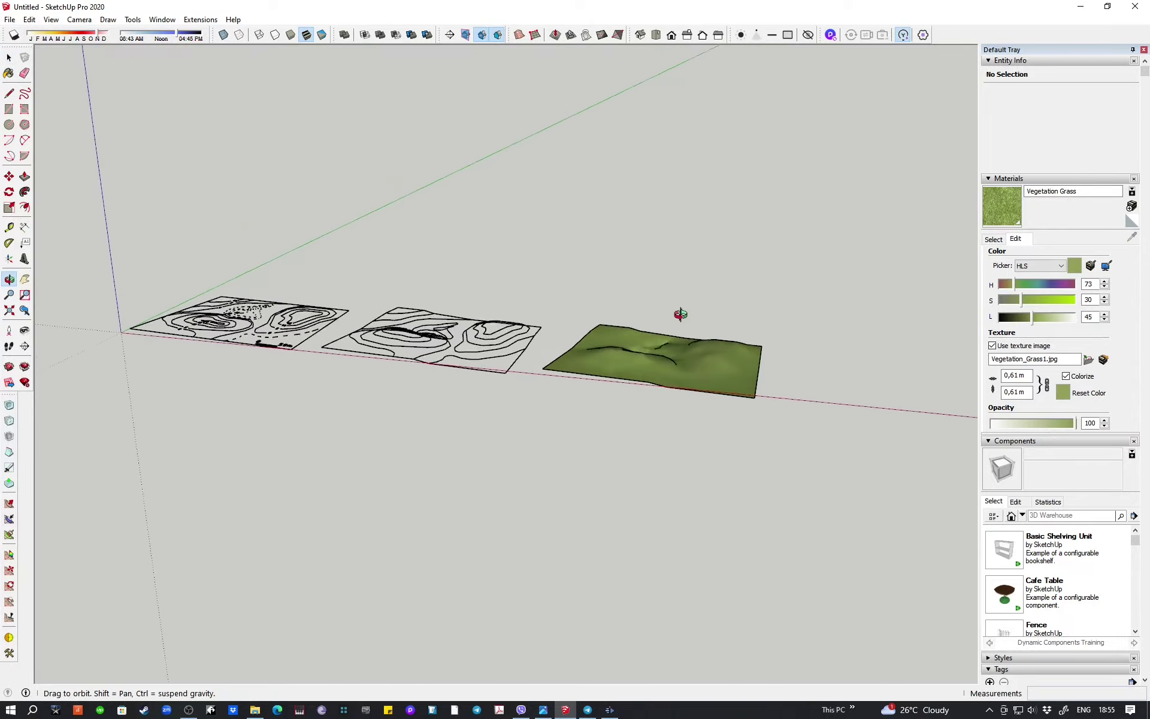
pyautogui.scroll(2, 326, 271)
pyautogui.moveTo(468, 311)
pyautogui.mouseDown(button='middle')
pyautogui.moveTo(206, 347)
pyautogui.moveTo(794, 312)
pyautogui.mouseUp(button='middle')
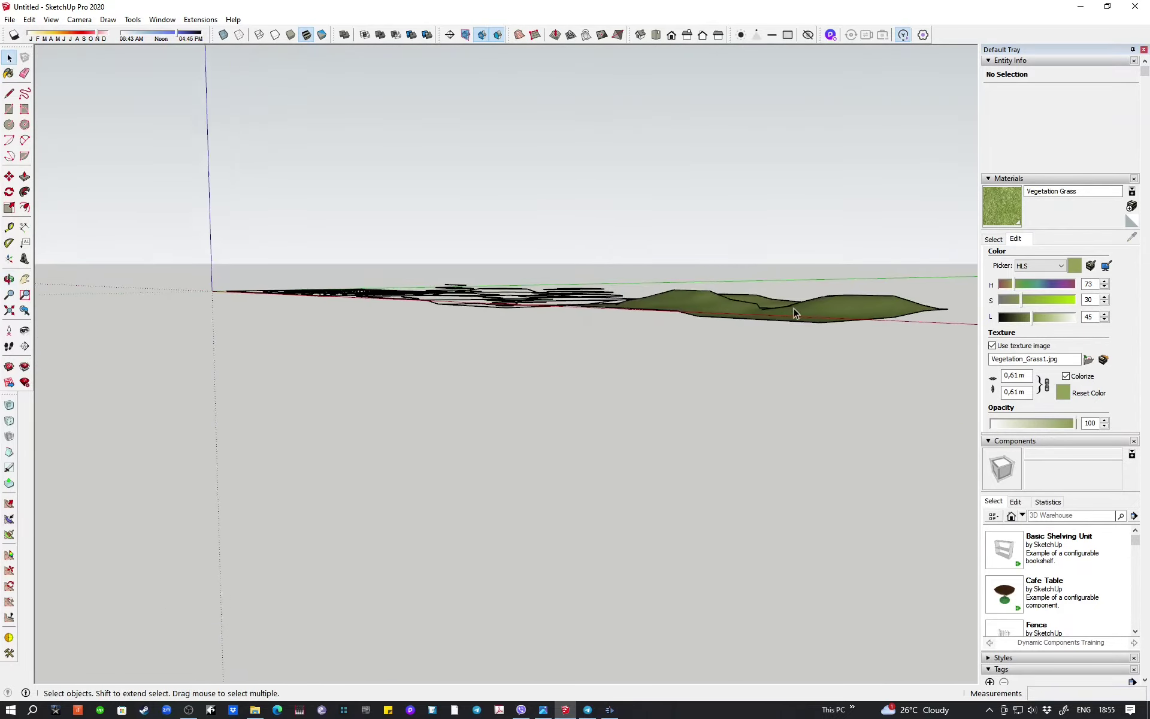
pyautogui.scroll(1, 794, 312)
pyautogui.scroll(3, 835, 293)
pyautogui.moveTo(744, 313)
pyautogui.mouseDown(button='middle')
pyautogui.moveTo(809, 350)
pyautogui.moveTo(641, 290)
pyautogui.moveTo(288, 298)
pyautogui.mouseUp(button='middle')
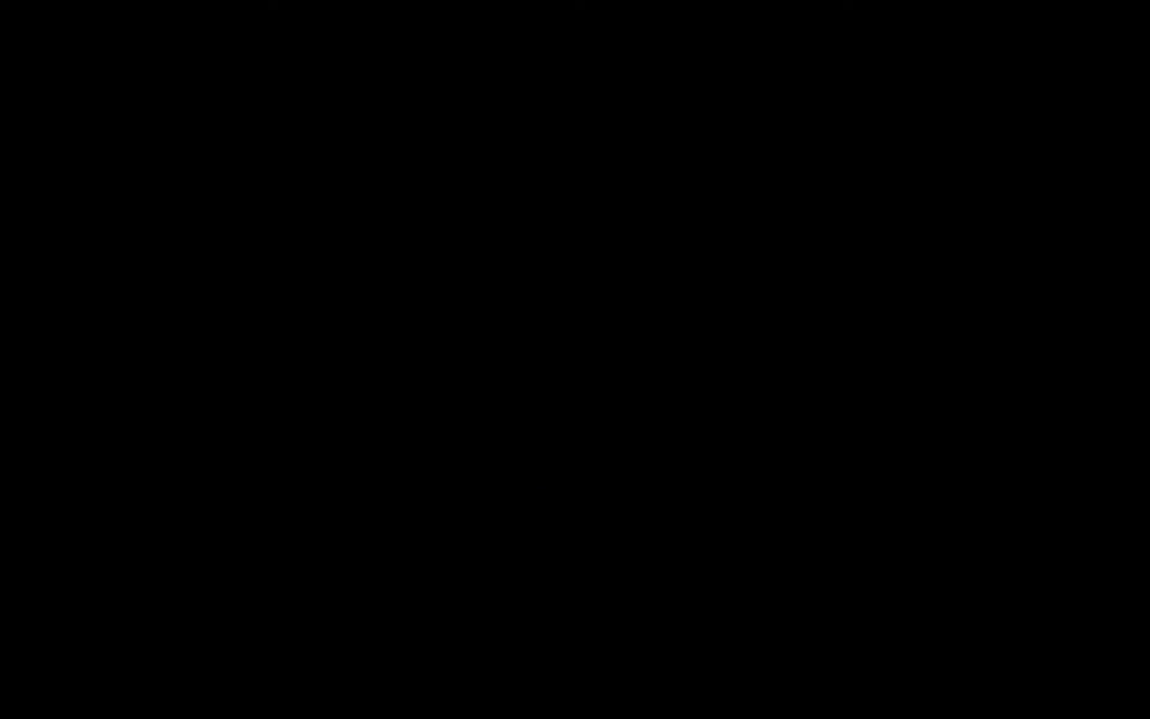